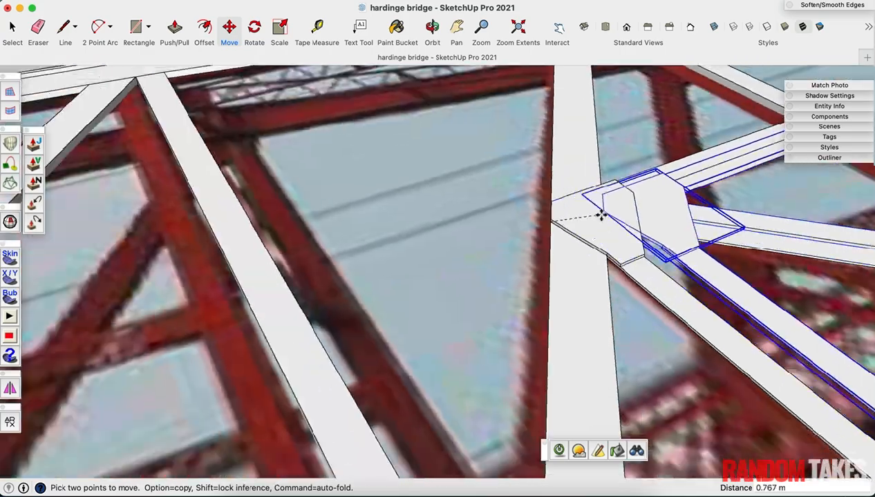
Move the bracing assembly so its gusset plate meets the edge of the diagonal in cross beam03
scroll(433, 270, up, 6)
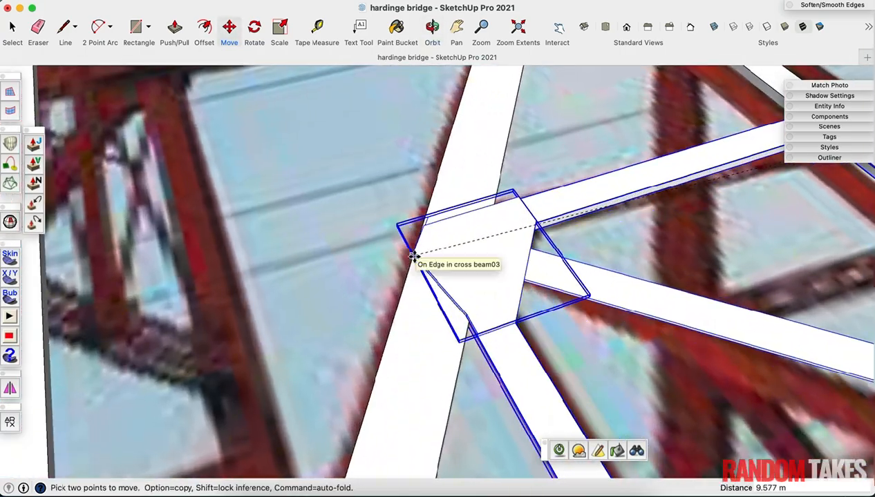
click(530, 281)
scroll(525, 284, down, 8)
scroll(518, 249, up, 4)
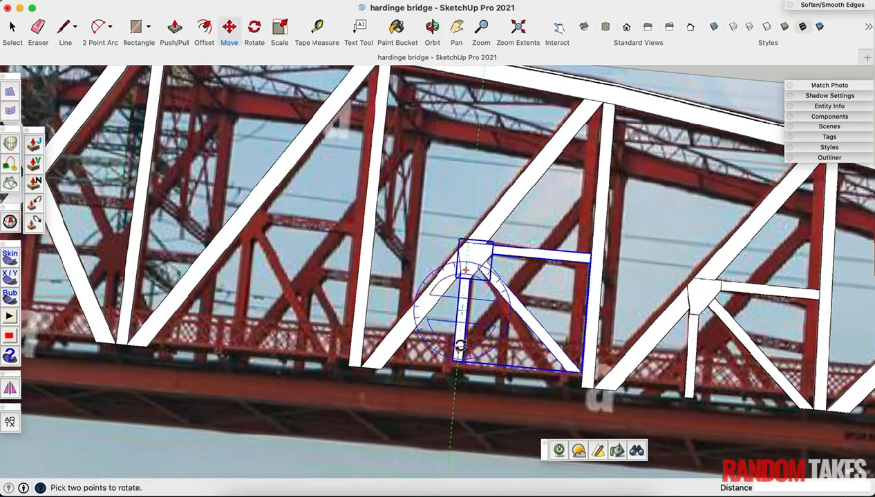
scroll(518, 244, down, 4)
scroll(449, 253, up, 4)
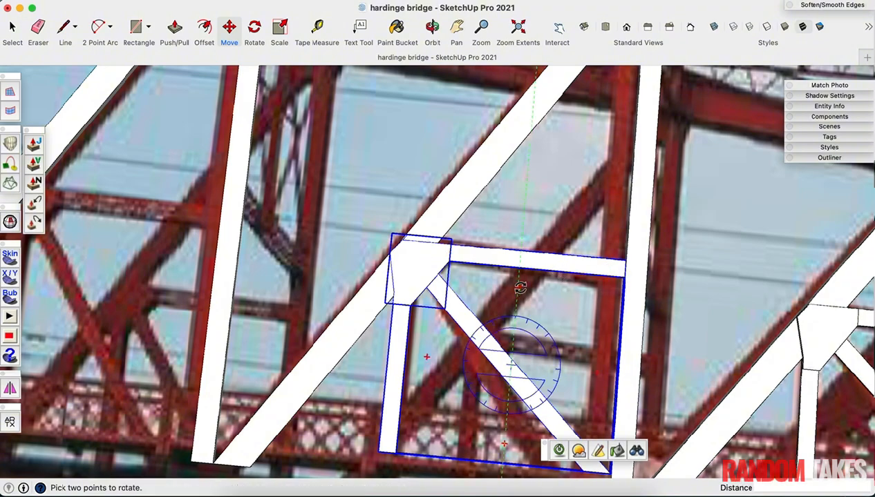
scroll(519, 288, down, 3)
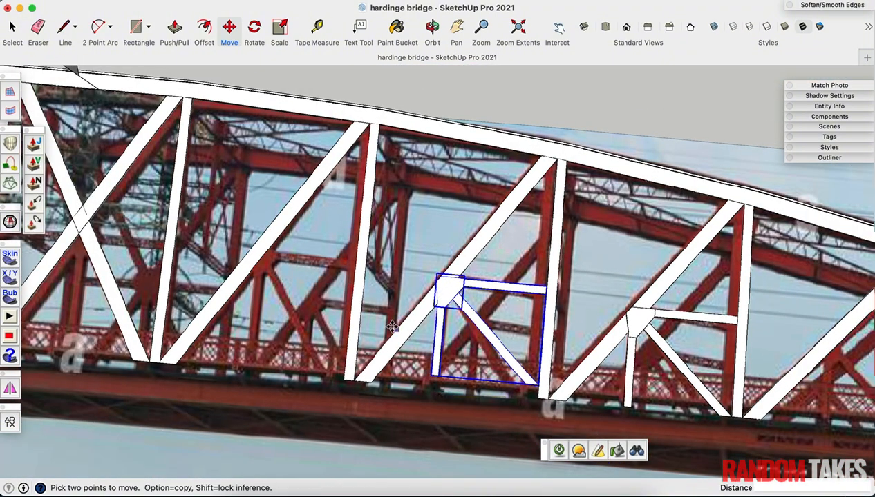
Copy the gusset and brace assembly to the adjoining unbraced truss bay, snapping from matching corner points
middle_drag(388, 293, 663, 239)
scroll(439, 289, up, 6)
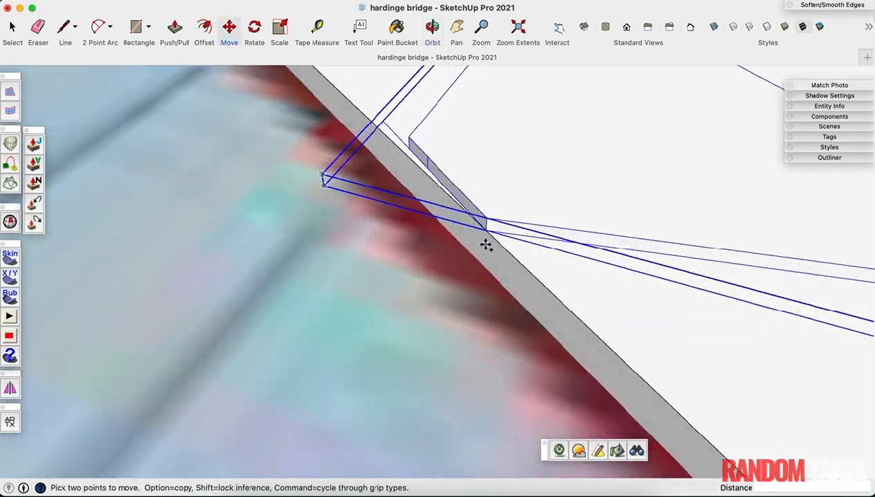
click(485, 223)
key(alt)
scroll(487, 228, down, 3)
scroll(574, 244, down, 8)
middle_drag(477, 252, 253, 352)
scroll(255, 338, up, 5)
click(247, 351)
scroll(247, 351, down, 3)
scroll(254, 352, down, 7)
scroll(390, 340, up, 5)
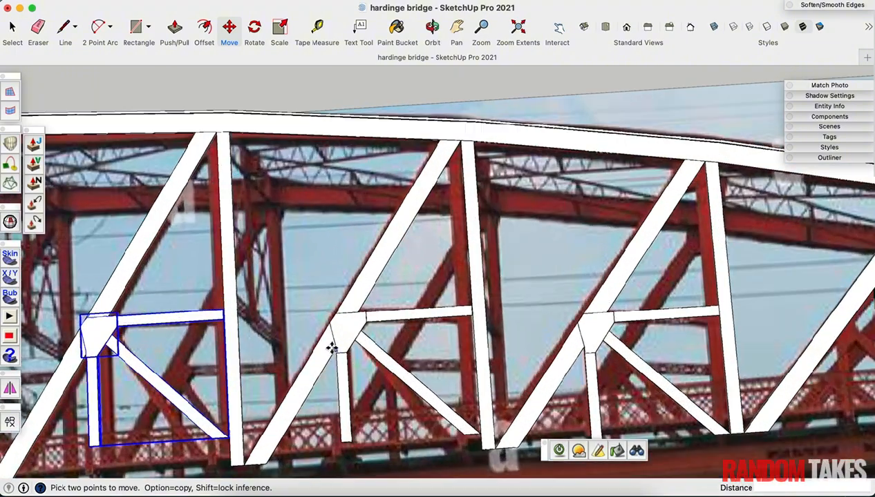
Open the middle bay's gusset plate and extend its corner to the diagonal's outer edge with lines
scroll(539, 277, down, 6)
scroll(535, 279, up, 4)
middle_drag(518, 279, 541, 265)
scroll(540, 266, up, 1)
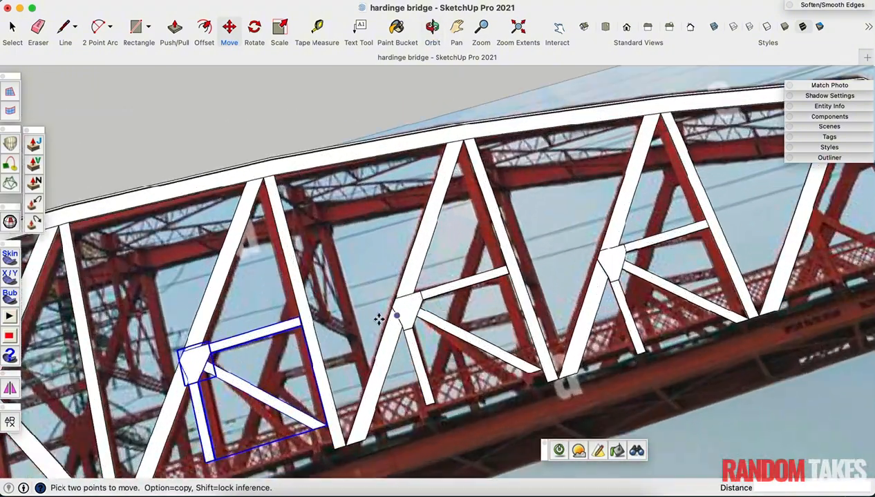
key(space)
scroll(378, 318, up, 8)
click(376, 274)
double_click(374, 276)
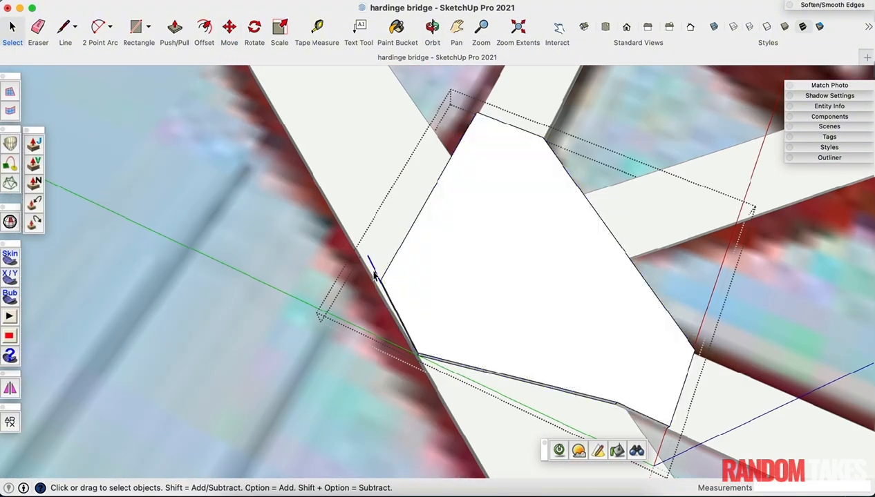
middle_drag(374, 275, 510, 257)
click(470, 287)
scroll(451, 315, up, 3)
scroll(446, 320, up, 4)
key(l)
middle_drag(446, 315, 544, 312)
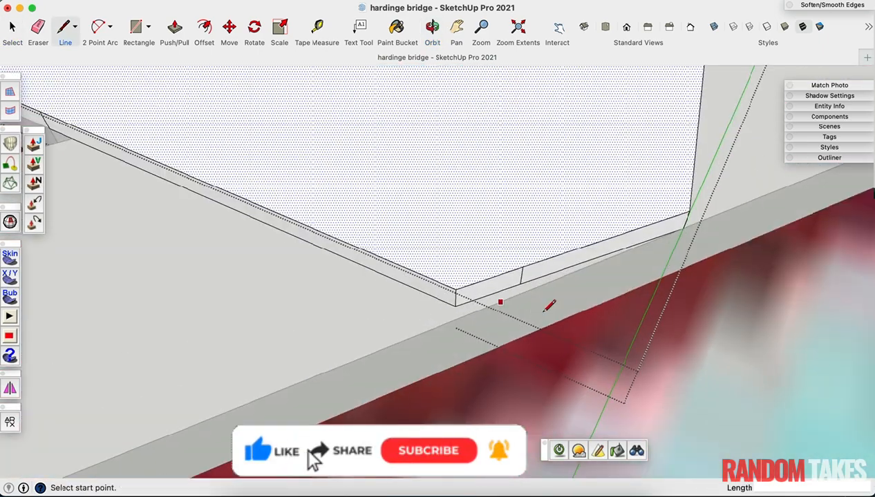
scroll(545, 308, down, 5)
scroll(471, 307, up, 5)
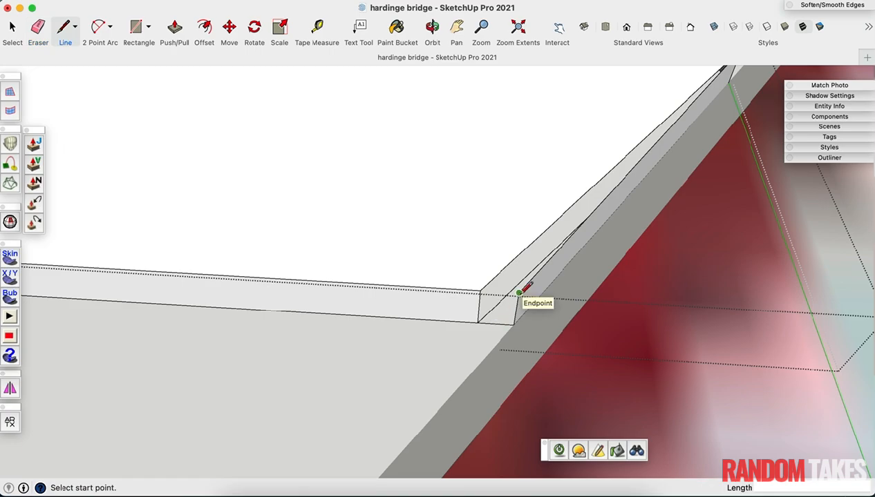
Erase the leftover seam edges around the middle gusset plate's extended corner
scroll(539, 307, down, 10)
scroll(388, 279, up, 4)
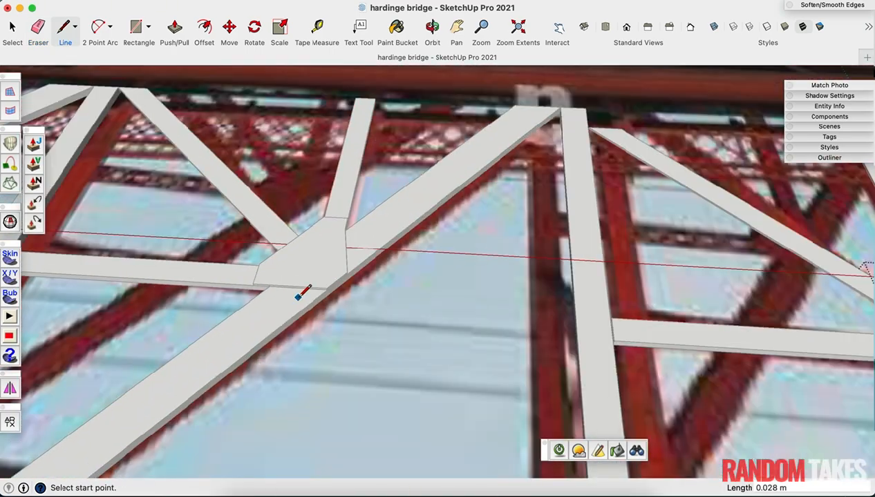
scroll(303, 293, down, 5)
scroll(674, 304, up, 5)
scroll(675, 303, up, 4)
middle_drag(648, 321, 558, 298)
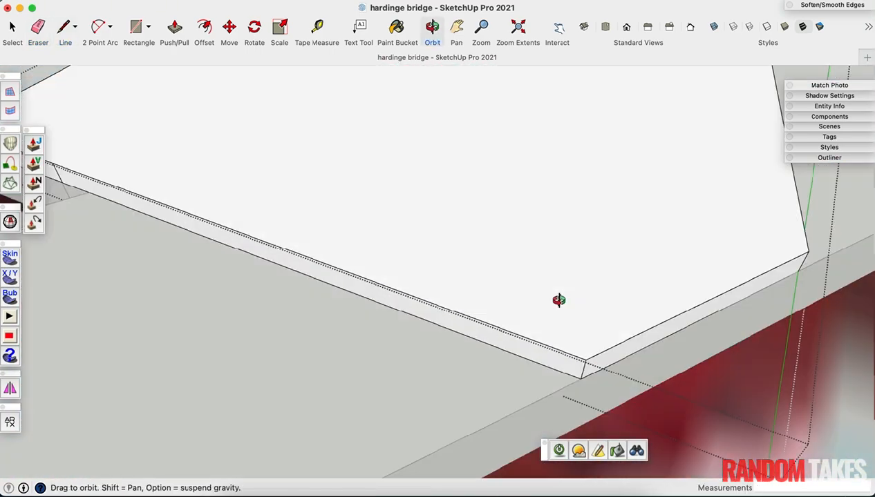
scroll(478, 352, down, 5)
mouse_move(478, 352)
middle_down()
mouse_move(742, 293)
mouse_move(841, 259)
mouse_move(400, 306)
mouse_move(430, 210)
mouse_move(274, 349)
middle_up()
scroll(318, 322, up, 4)
scroll(319, 321, down, 3)
middle_drag(318, 322, 421, 348)
scroll(422, 348, down, 8)
middle_drag(392, 292, 490, 298)
scroll(490, 298, down, 3)
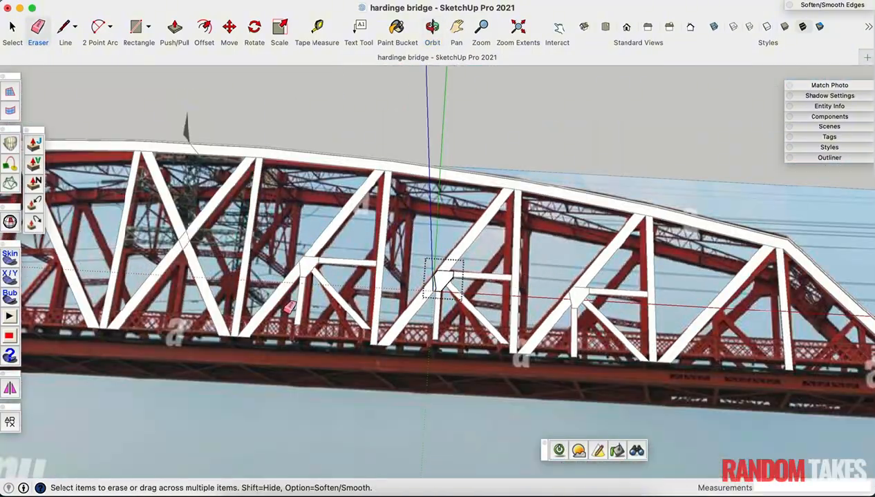
Open another bay's gusset plate and draw a line about 0.042 m from its corner to the diagonal's outer edge
middle_drag(289, 308, 100, 414)
scroll(404, 423, up, 5)
scroll(99, 415, down, 8)
scroll(494, 293, up, 5)
scroll(494, 293, up, 3)
middle_drag(494, 293, 622, 215)
scroll(621, 215, down, 8)
scroll(404, 363, up, 6)
double_click(404, 364)
click(405, 363)
middle_drag(405, 363, 534, 289)
scroll(534, 289, up, 5)
mouse_move(508, 263)
middle_down()
mouse_move(575, 253)
mouse_move(547, 336)
middle_up()
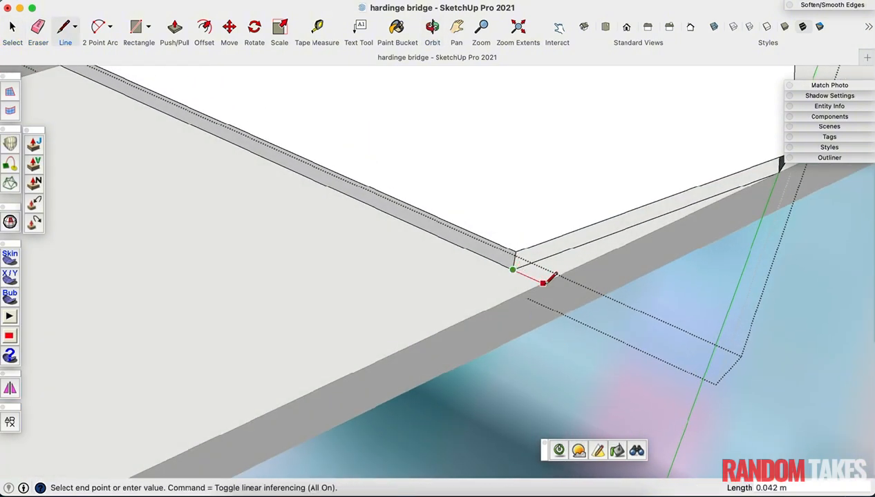
Draw the remaining connecting lines between the old and new corners to fill the gusset plate's side wedge
mouse_move(546, 210)
middle_down()
mouse_move(646, 201)
mouse_move(600, 280)
middle_up()
click(509, 281)
click(654, 216)
scroll(554, 260, up, 3)
key(space)
click(533, 249)
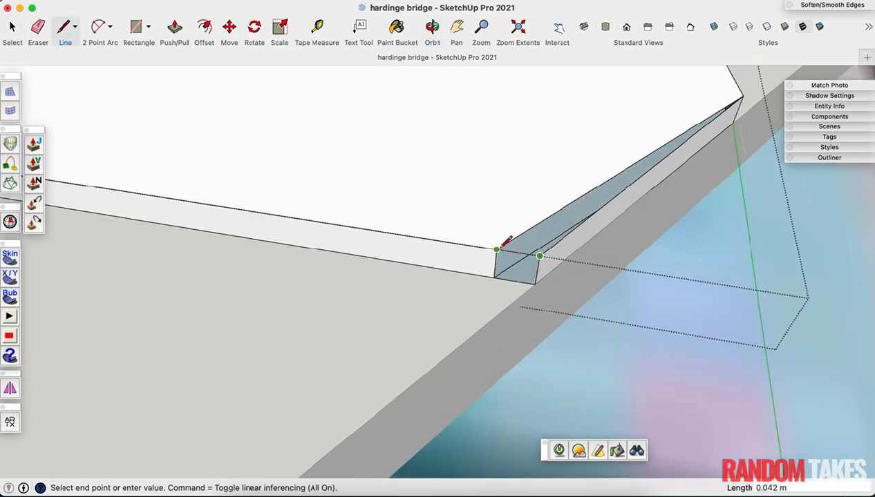
click(502, 246)
Erase the seam edges between that gusset plate and its added corner wedge
mouse_move(502, 246)
middle_down()
mouse_move(484, 277)
mouse_move(315, 326)
mouse_move(207, 340)
middle_up()
click(475, 272)
scroll(315, 326, down, 5)
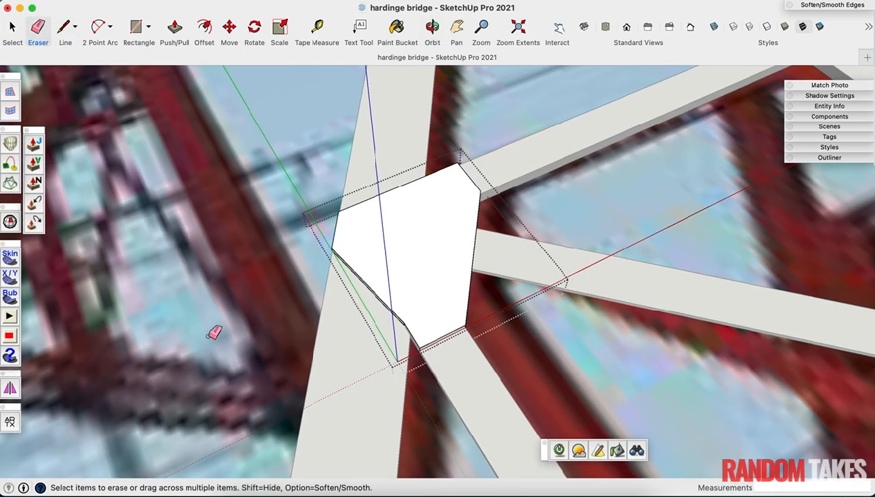
middle_drag(404, 273, 322, 262)
scroll(387, 256, down, 10)
middle_drag(414, 280, 387, 270)
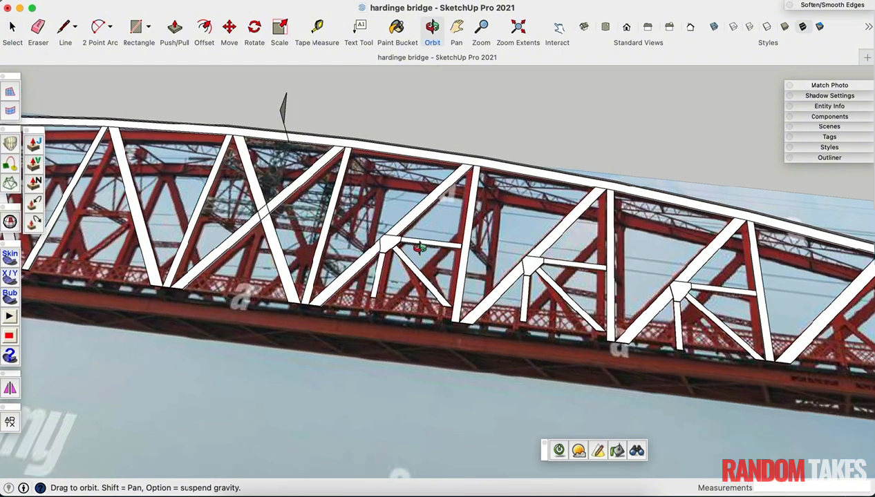
Cut the bracing from the bay beside the X-braced bay and paste it in place inside its cross beam object
scroll(371, 261, up, 3)
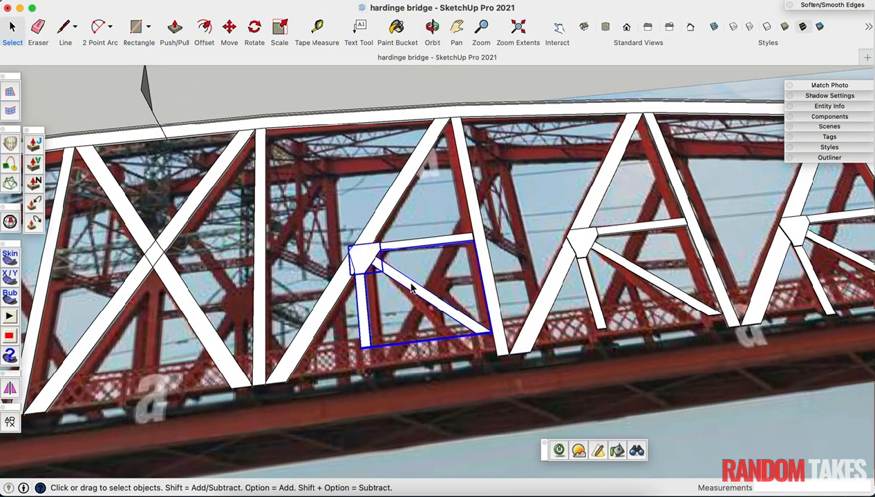
middle_drag(413, 252, 354, 297)
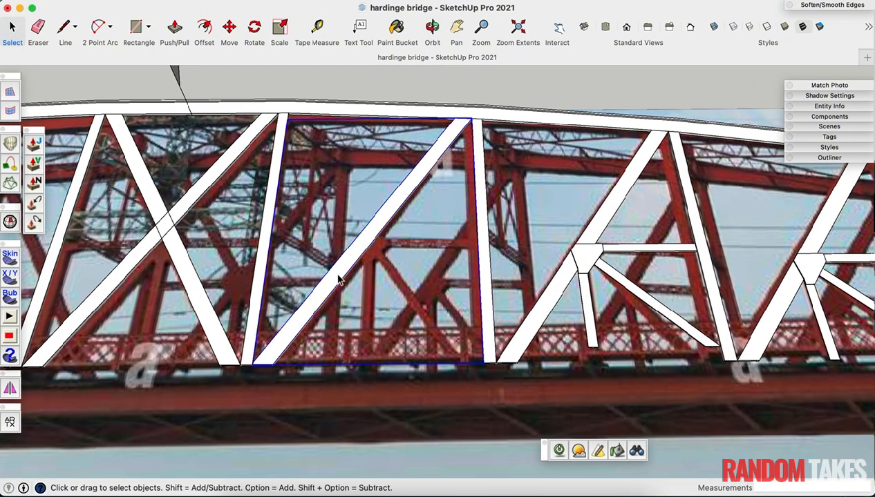
double_click(339, 280)
click(124, 3)
click(145, 85)
Cut the bracing of the other two bays and paste each set in place inside its own cross beam object
scroll(276, 243, down, 3)
scroll(477, 250, up, 5)
click(437, 262)
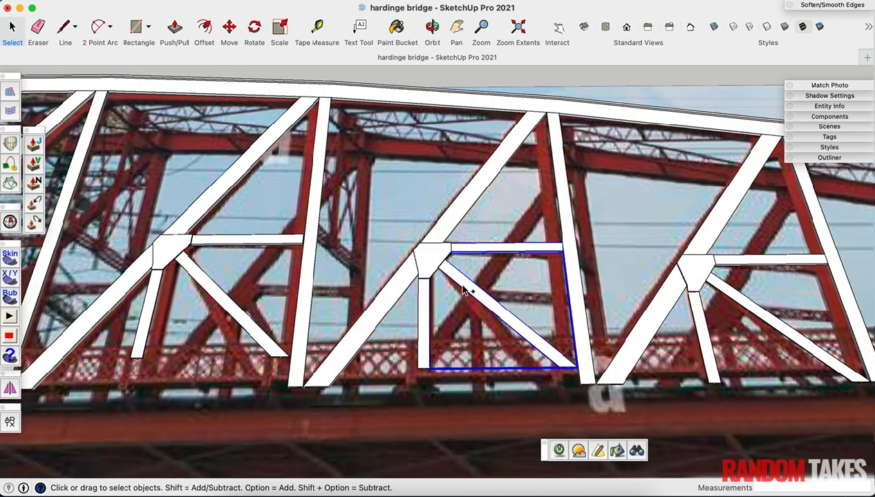
double_click(423, 260)
click(127, 2)
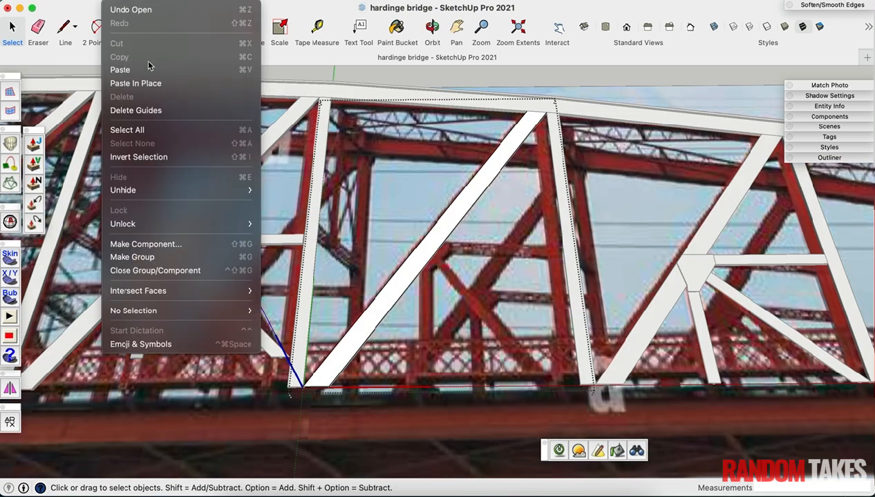
click(145, 84)
scroll(404, 244, down, 4)
scroll(560, 254, up, 6)
click(511, 236)
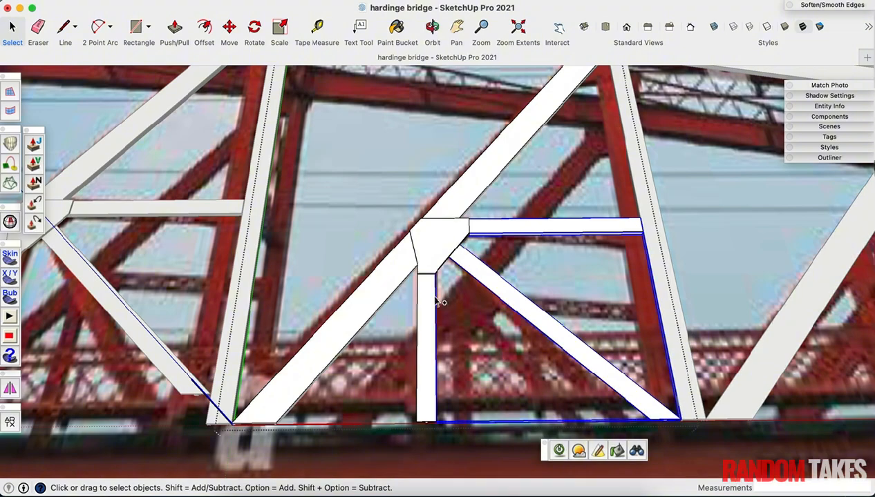
scroll(428, 253, down, 2)
scroll(525, 230, down, 10)
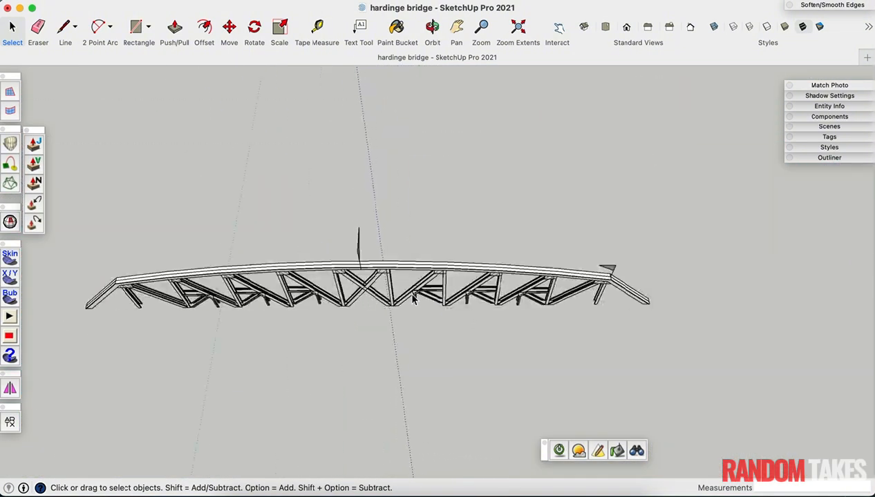
Examine the front and back braces and how their ends meet the gusset plates and diagonals
scroll(425, 298, up, 8)
middle_drag(400, 288, 409, 235)
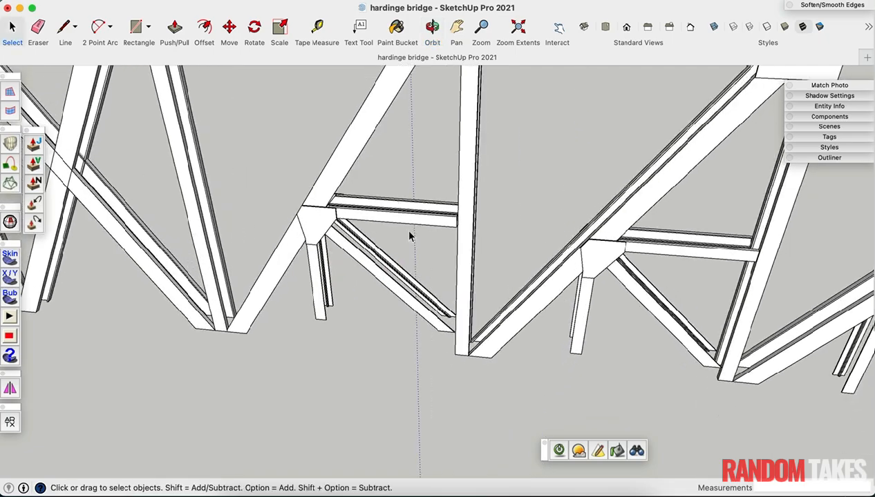
scroll(560, 235, up, 3)
middle_drag(560, 234, 719, 286)
scroll(718, 285, down, 3)
scroll(332, 194, up, 8)
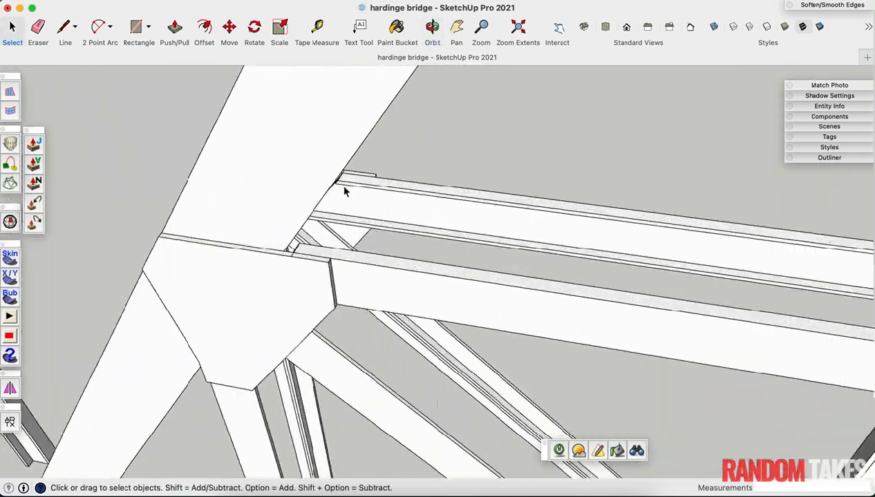
middle_drag(345, 192, 289, 189)
scroll(171, 248, down, 2)
scroll(289, 189, down, 6)
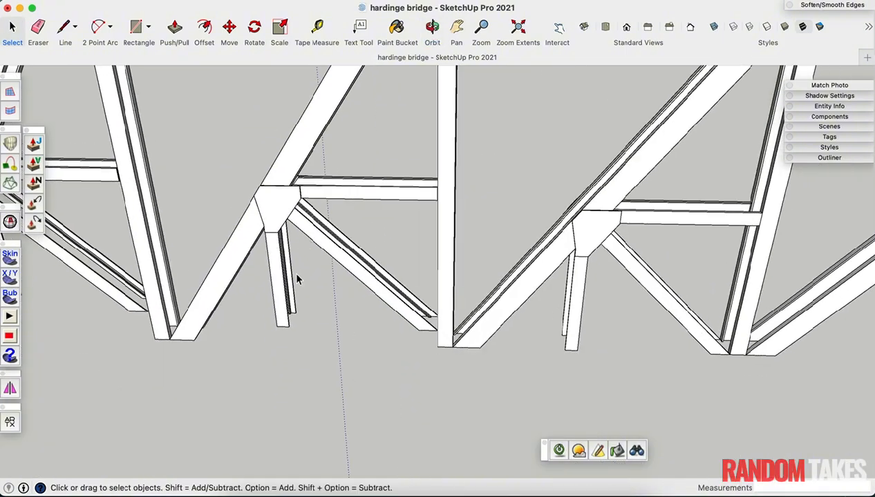
Open the vertical brace and move its lower end about 0.62 m down, level with the diagonal's bottom corner
scroll(293, 302, up, 3)
double_click(281, 334)
click(280, 337)
middle_drag(281, 337, 270, 324)
double_click(270, 323)
drag(247, 304, 309, 340)
middle_drag(309, 340, 279, 335)
key(m)
scroll(279, 335, up, 1)
click(280, 335)
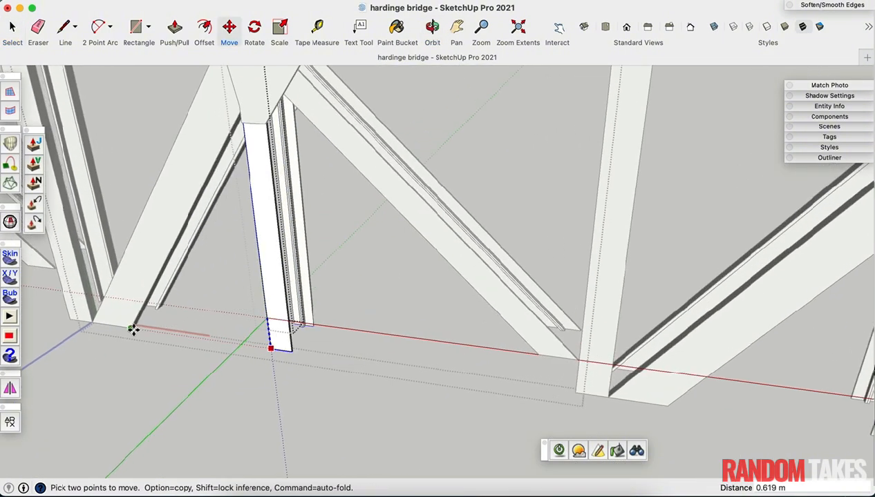
Open the horizontal brace and extend its gusset-side end about 0.2 m along the red axis into the diagonal
middle_drag(307, 373, 264, 248)
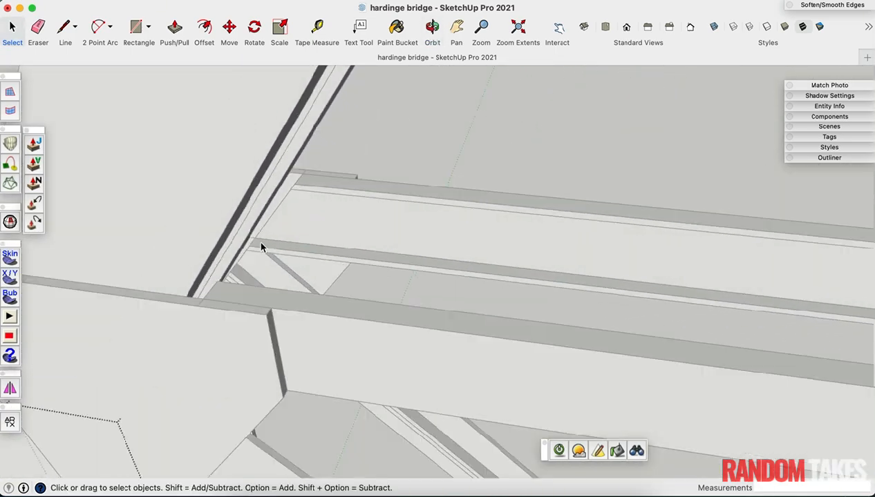
click(321, 193)
mouse_move(321, 192)
middle_down()
mouse_move(357, 193)
mouse_move(318, 186)
mouse_move(280, 204)
mouse_move(230, 252)
mouse_move(219, 250)
mouse_move(269, 232)
mouse_move(285, 236)
mouse_move(237, 203)
mouse_move(234, 185)
middle_up()
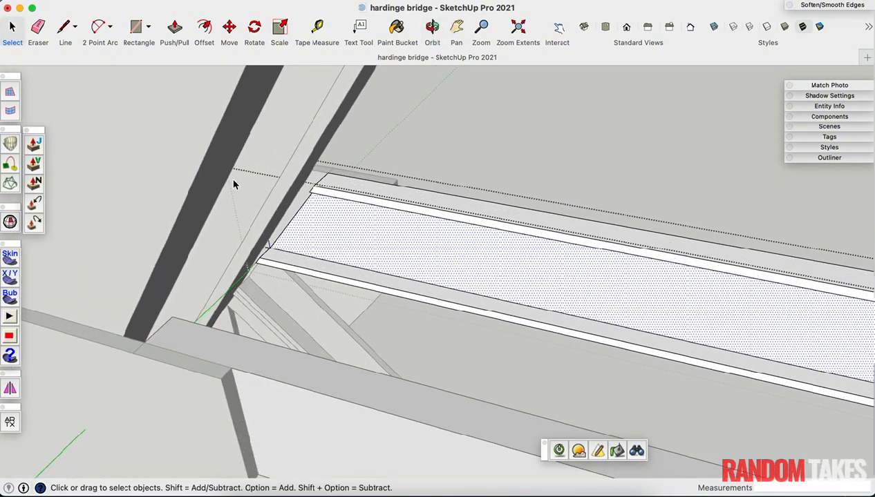
drag(387, 295, 386, 293)
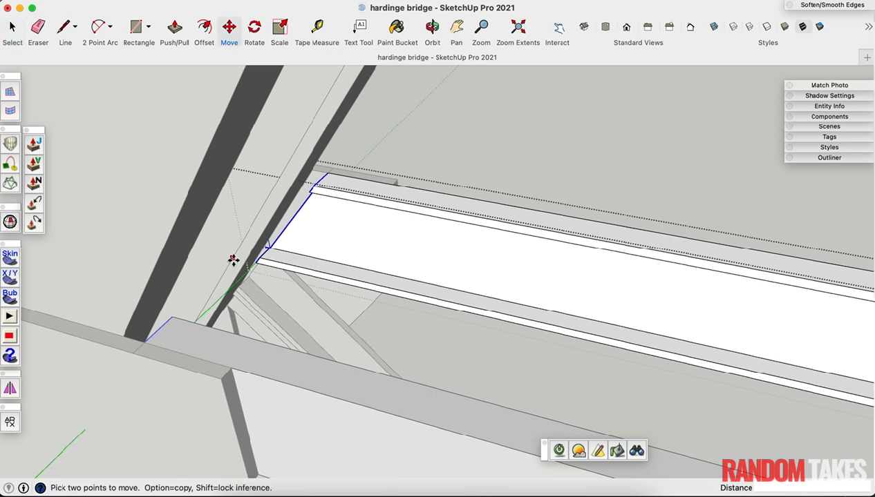
scroll(245, 262, up, 2)
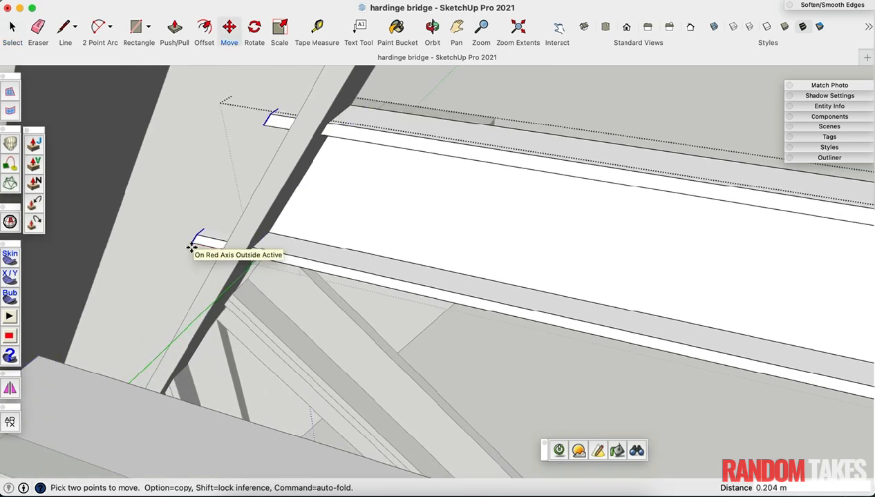
scroll(246, 266, down, 3)
Intersect all faces of the extended horizontal brace with the surrounding model
key(space)
scroll(339, 256, up, 3)
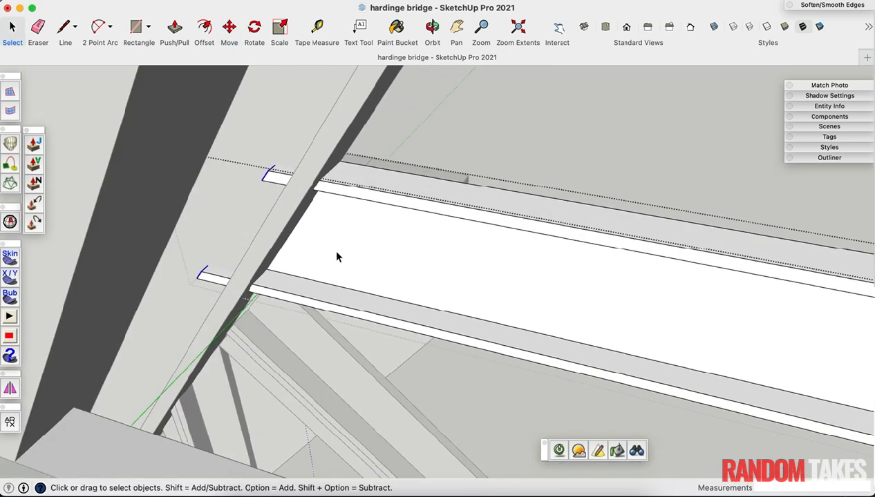
triple_click(337, 256)
right_click(336, 256)
click(489, 216)
Hide the rest of the model and delete the horizontal brace's excess end beyond the intersection line
click(143, 2)
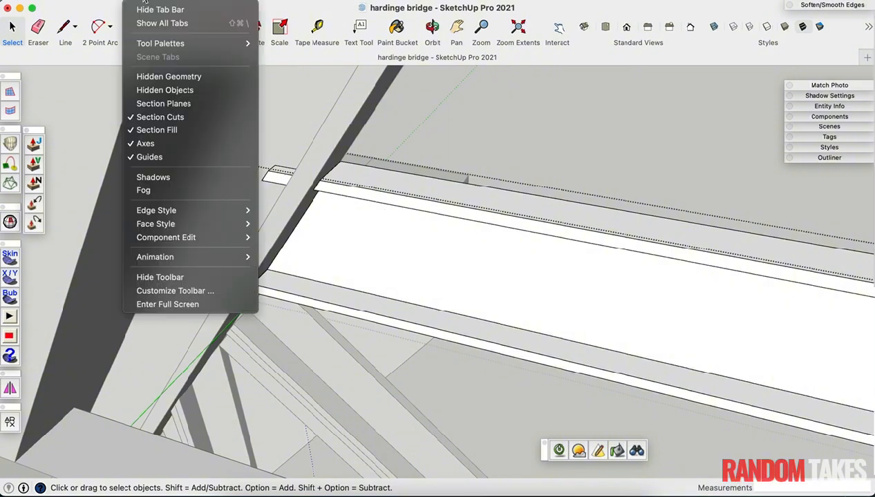
click(293, 238)
middle_drag(297, 243, 243, 329)
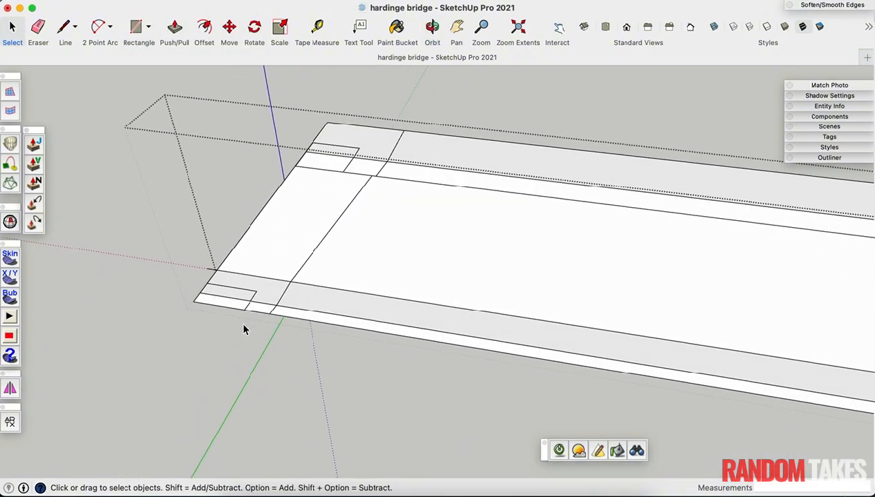
middle_drag(207, 252, 379, 93)
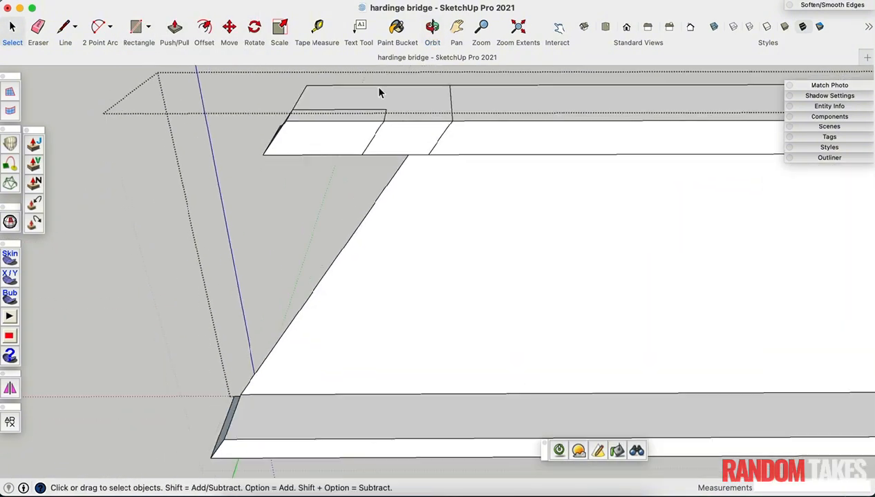
Close the horizontal brace's open end with Line edges and erase the leftover edge on its web
middle_drag(236, 213, 617, 302)
click(577, 315)
scroll(577, 315, down, 3)
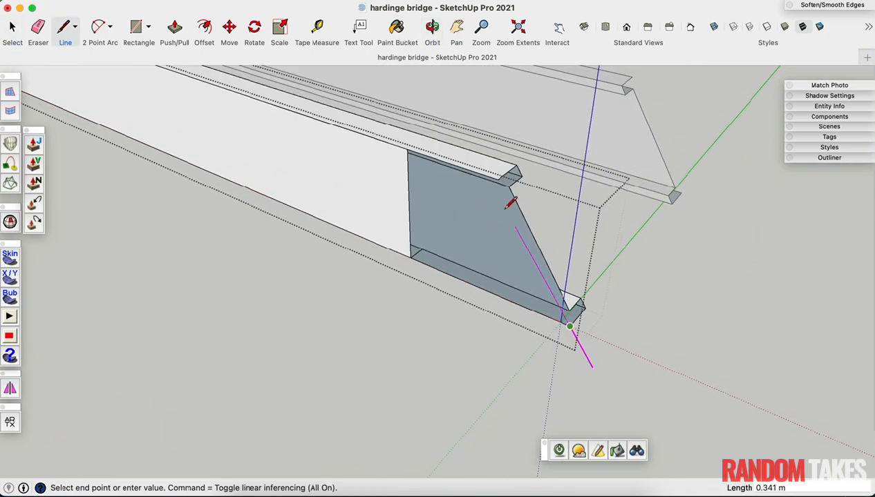
click(502, 187)
middle_drag(502, 190, 492, 214)
key(e)
click(411, 222)
mouse_move(410, 222)
middle_down()
mouse_move(111, 232)
mouse_move(402, 304)
mouse_move(318, 237)
mouse_move(319, 225)
mouse_move(393, 162)
mouse_move(507, 160)
mouse_move(394, 179)
mouse_move(232, 109)
middle_up()
key(space)
Open the diagonal sub-brace and move its gusset-side end outward along a guide edge parallel to its side
click(111, 232)
scroll(319, 235, down, 2)
scroll(320, 237, up, 4)
scroll(393, 162, up, 4)
double_click(395, 179)
scroll(402, 172, up, 3)
middle_drag(314, 280, 318, 224)
key(m)
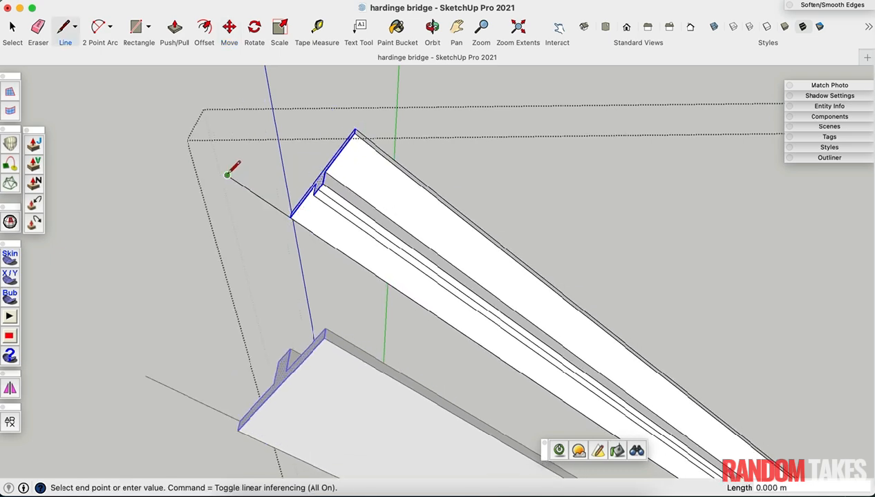
scroll(289, 208, up, 3)
key(m)
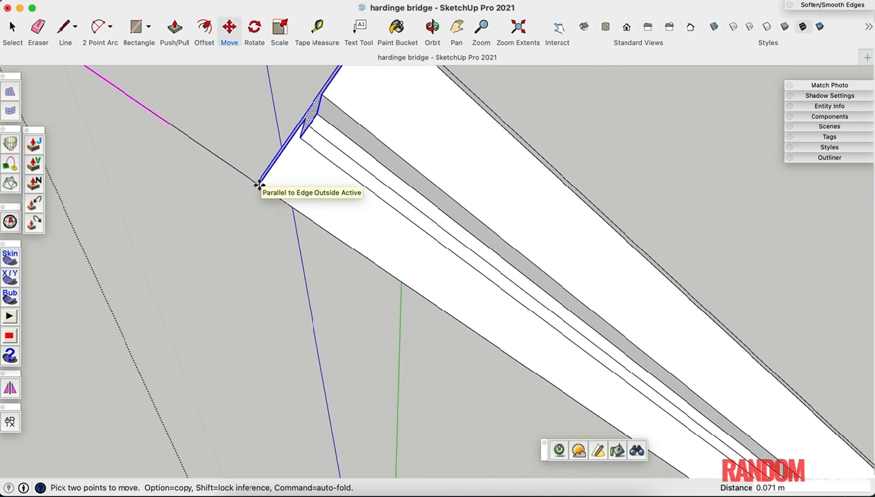
click(151, 110)
scroll(342, 265, down, 5)
Intersect all faces of the extended diagonal sub-brace with the surrounding model
key(space)
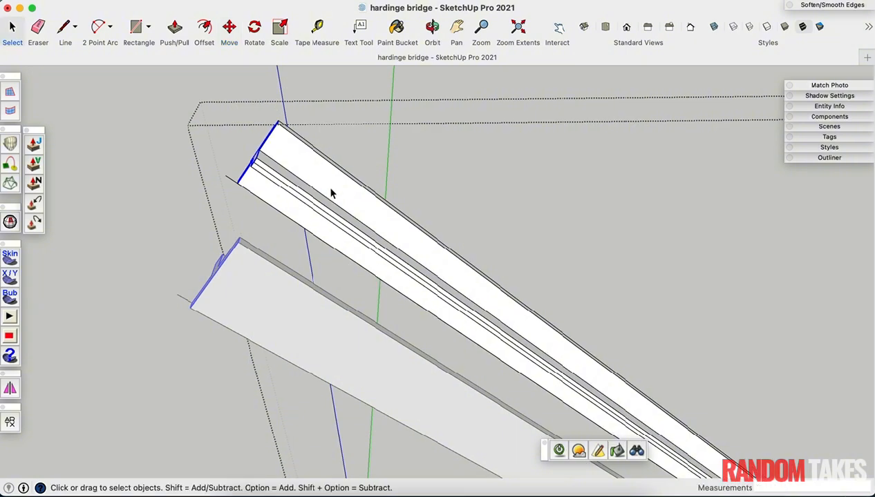
triple_click(330, 192)
right_click(330, 191)
click(476, 209)
scroll(276, 117, up, 3)
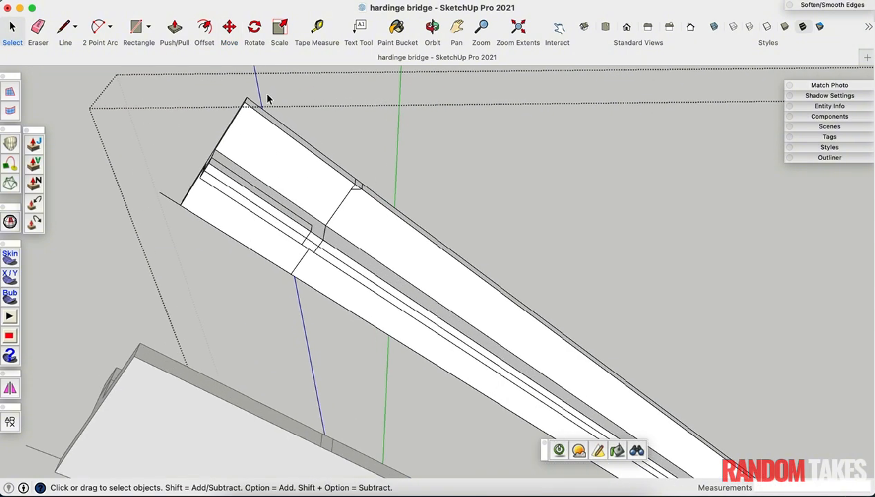
Trim the diagonal sub-brace's excess end along the intersection and close its open faces with lines
middle_drag(127, 243, 287, 162)
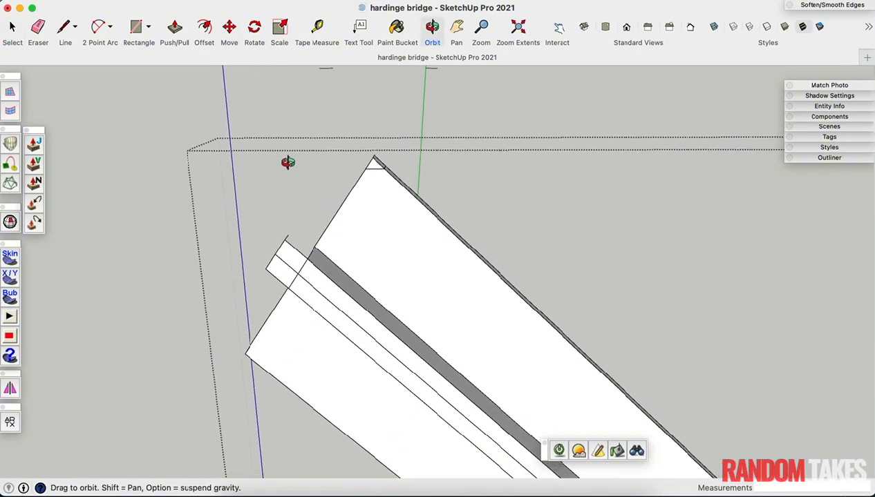
mouse_move(273, 260)
middle_down()
mouse_move(352, 307)
mouse_move(285, 293)
mouse_move(375, 262)
mouse_move(678, 301)
mouse_move(388, 297)
middle_up()
key(l)
click(384, 137)
middle_drag(385, 137, 475, 249)
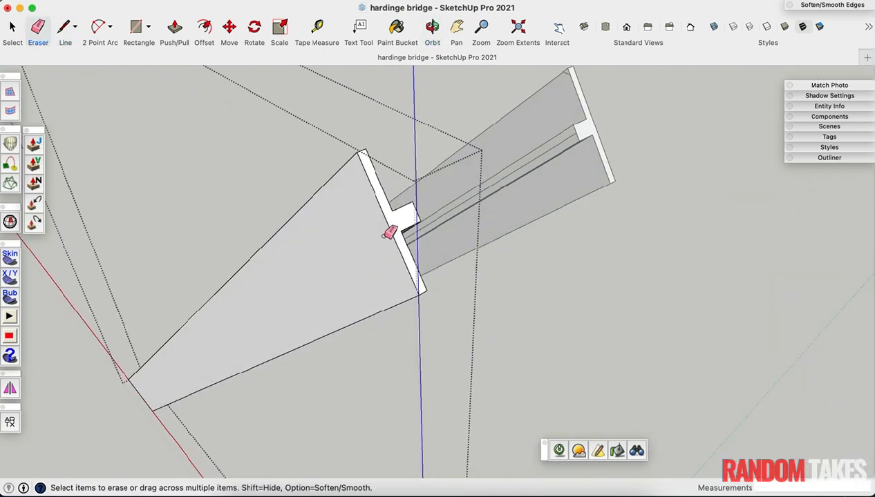
mouse_move(386, 235)
middle_down()
mouse_move(289, 228)
mouse_move(331, 211)
middle_up()
scroll(265, 196, up, 8)
key(space)
Open the vertical sub-brace and move its upper end face up along the blue axis
scroll(387, 193, down, 5)
scroll(494, 182, down, 3)
scroll(350, 251, up, 10)
mouse_move(350, 251)
middle_down()
mouse_move(217, 212)
mouse_move(252, 114)
mouse_move(290, 207)
middle_up()
scroll(415, 277, down, 4)
scroll(424, 285, up, 5)
middle_drag(424, 286, 517, 250)
double_click(439, 322)
middle_drag(439, 321, 644, 309)
scroll(404, 324, up, 3)
drag(281, 90, 476, 304)
middle_drag(376, 297, 408, 303)
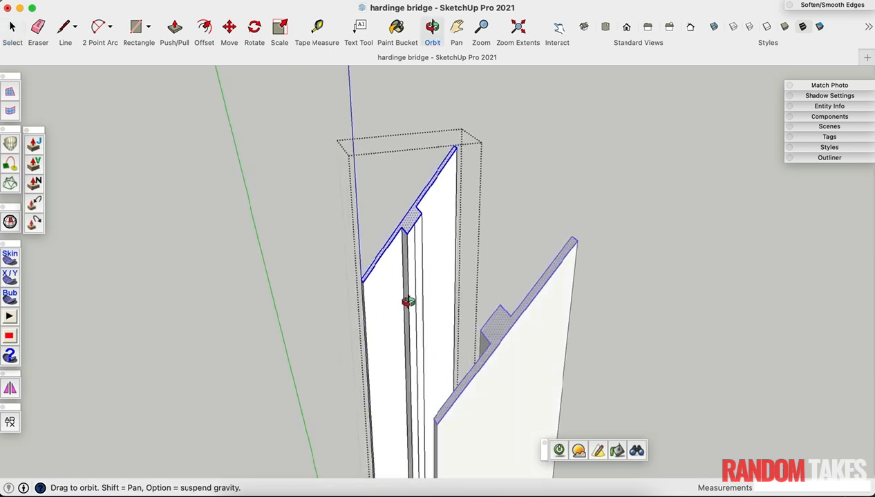
scroll(376, 293, up, 3)
key(m)
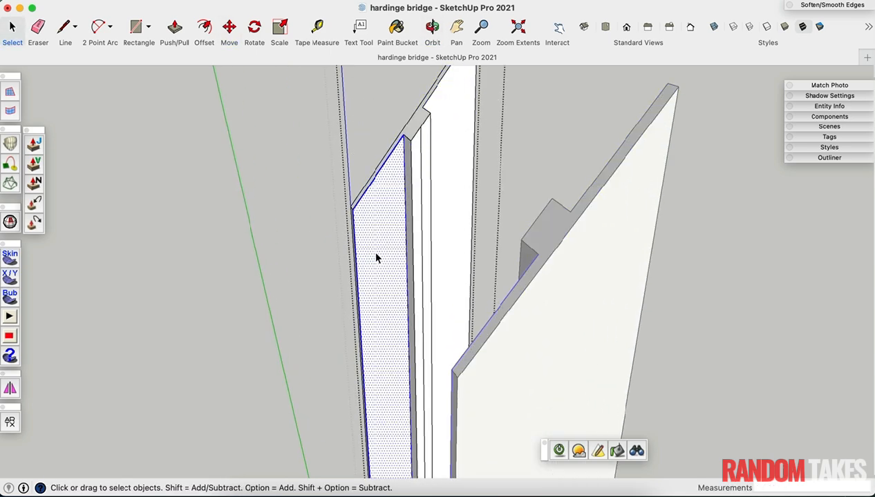
Intersect the vertical sub-brace with the surrounding model and delete the excess above the cut
right_click(377, 259)
click(525, 209)
middle_drag(439, 289, 370, 384)
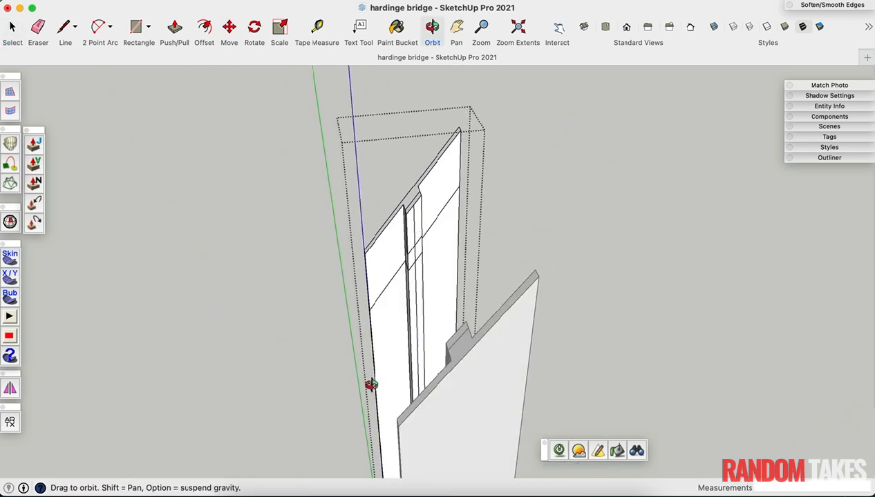
mouse_move(413, 161)
middle_down()
mouse_move(305, 258)
mouse_move(544, 170)
mouse_move(723, 163)
mouse_move(398, 157)
middle_up()
scroll(342, 271, up, 3)
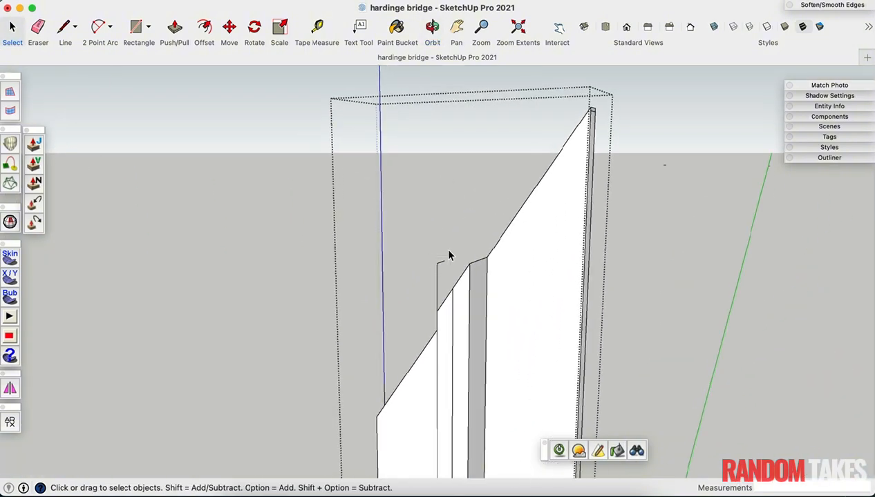
Draw lines across the vertical sub-brace's upper end to close its open faces
middle_drag(454, 297, 556, 353)
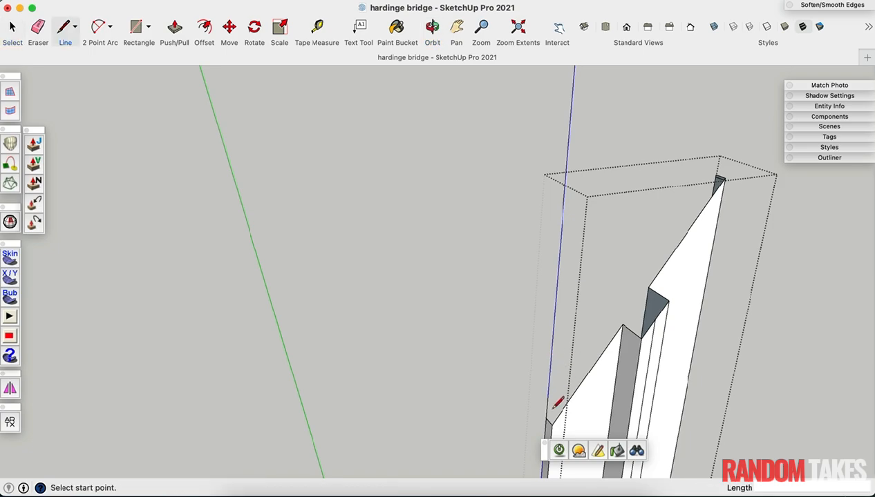
scroll(618, 276, down, 4)
middle_drag(618, 277, 432, 234)
scroll(452, 210, up, 5)
scroll(289, 333, down, 5)
middle_drag(456, 280, 446, 235)
key(Escape)
Open the vertical sub-brace with the rest of the model shown and move its lower end level with the diagonal's bottom corner
scroll(442, 274, down, 3)
scroll(396, 250, down, 5)
scroll(340, 265, up, 5)
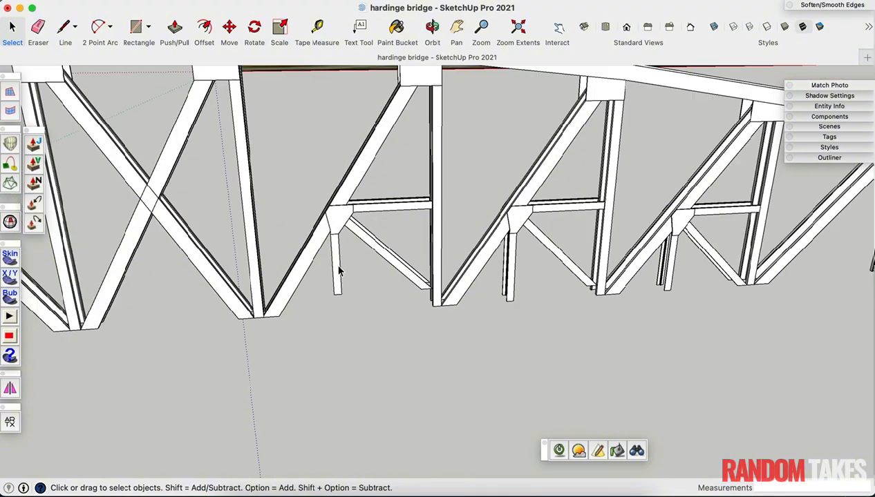
double_click(337, 274)
click(132, 1)
mouse_move(166, 237)
click(299, 239)
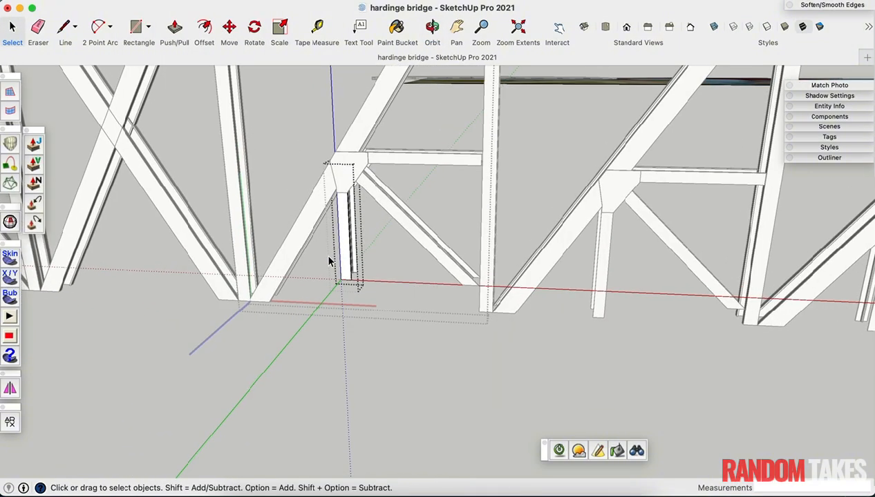
drag(330, 259, 372, 297)
key(m)
scroll(336, 295, up, 2)
click(342, 281)
click(264, 305)
middle_drag(428, 270, 573, 255)
scroll(252, 309, up, 5)
middle_drag(252, 309, 357, 222)
scroll(335, 231, down, 5)
scroll(532, 246, down, 3)
Open the horizontal sub-brace and extend its post-side end to meet the vertical post
key(space)
scroll(359, 222, up, 5)
double_click(379, 221)
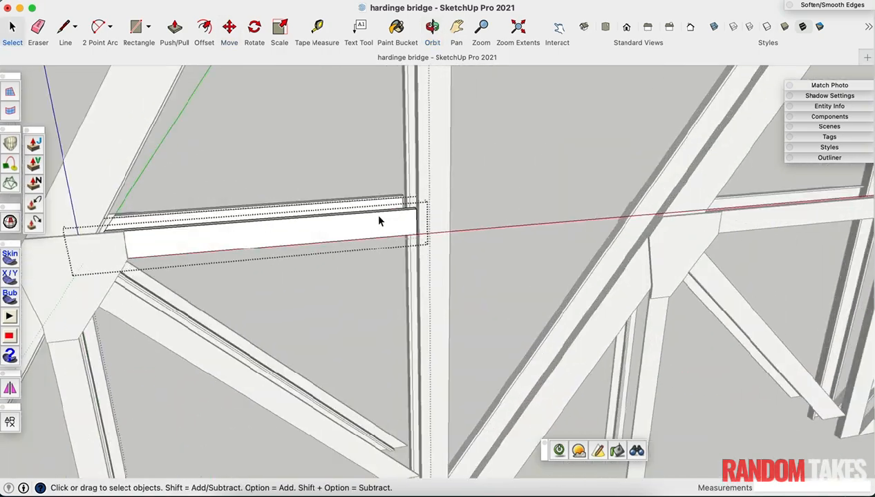
drag(391, 187, 428, 241)
scroll(418, 242, up, 6)
key(m)
click(403, 237)
click(412, 234)
scroll(365, 169, down, 5)
middle_drag(365, 168, 196, 331)
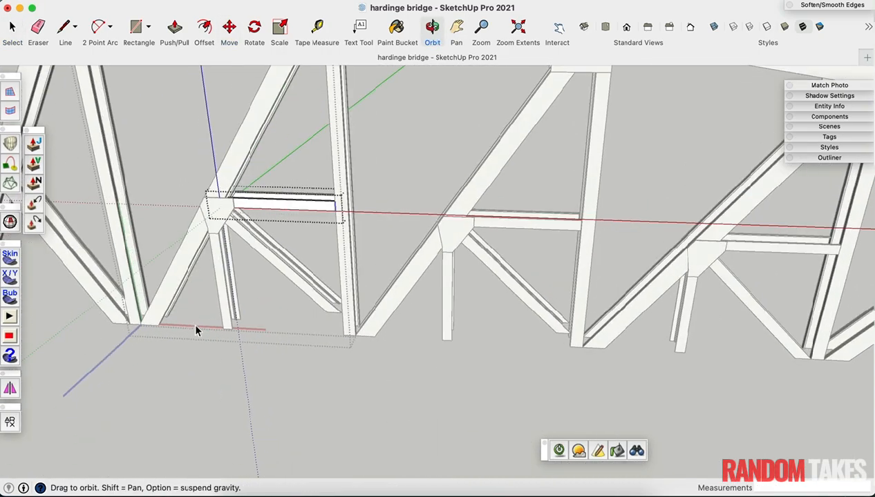
scroll(561, 233, up, 5)
key(m)
click(558, 246)
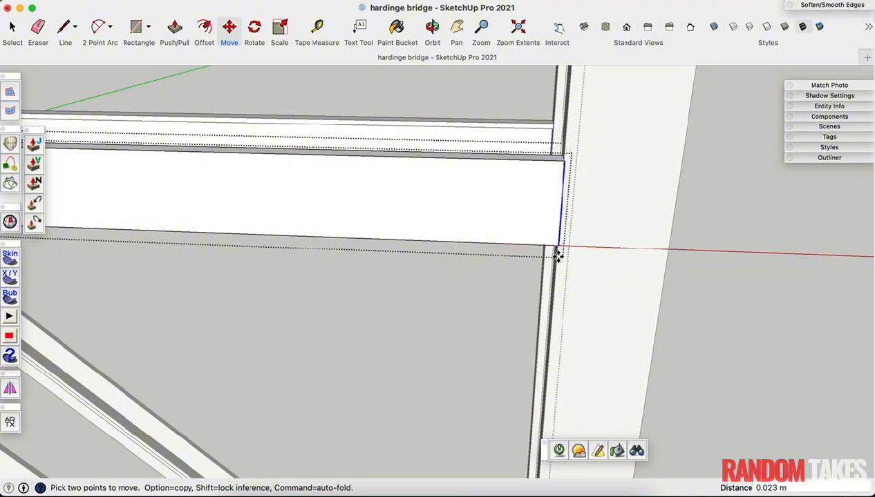
click(559, 257)
middle_drag(558, 257, 609, 271)
scroll(487, 228, down, 10)
Move the diagonal sub-brace's lower end down to the bottom corner of the vertical post
key(space)
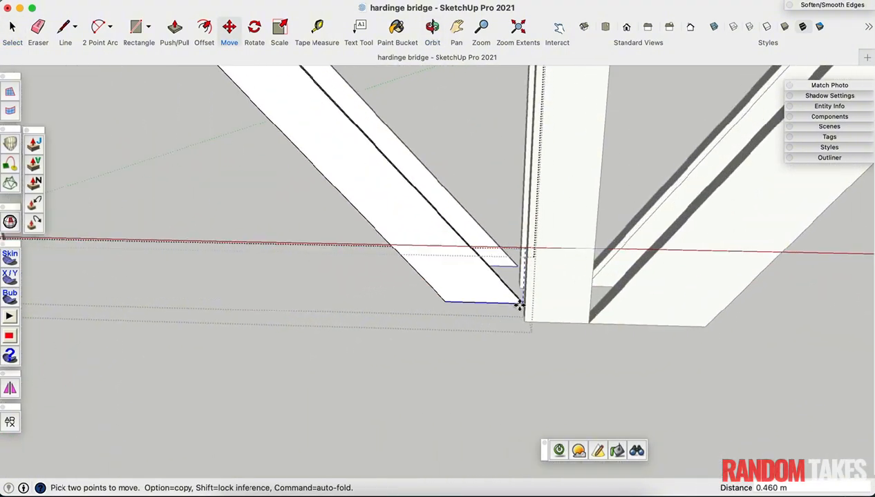
middle_drag(507, 331, 528, 339)
key(m)
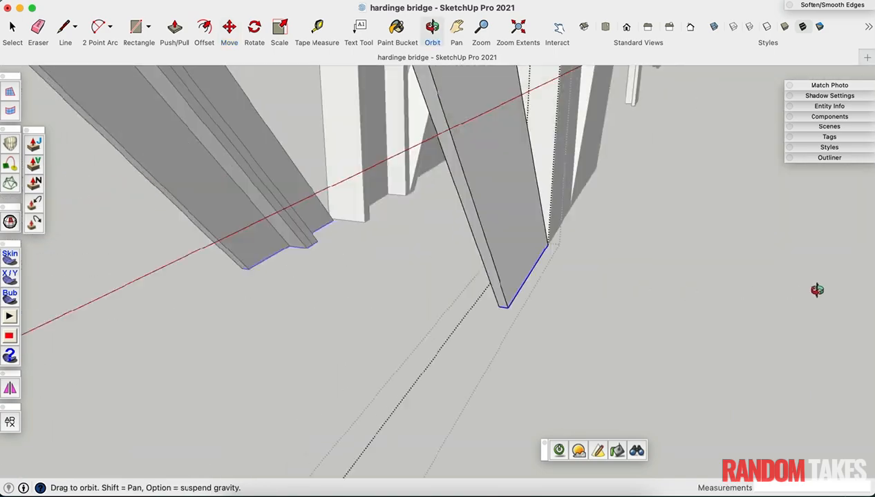
middle_drag(817, 290, 457, 285)
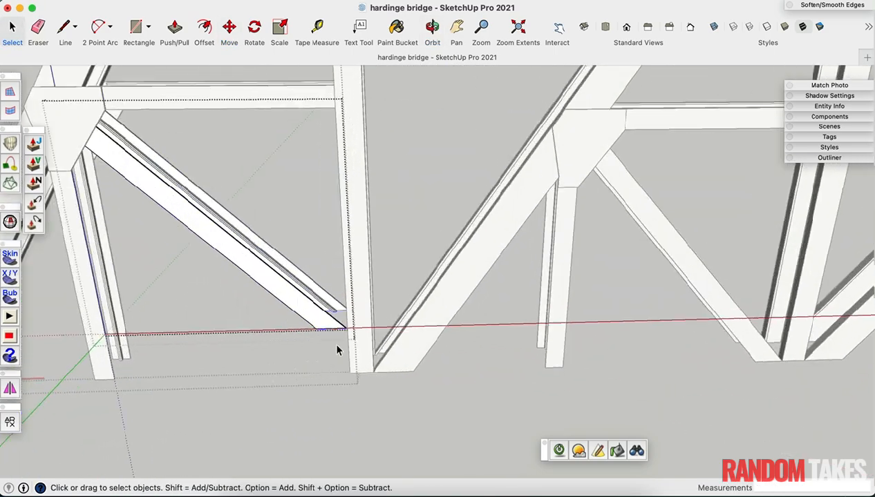
scroll(336, 350, up, 3)
key(m)
scroll(377, 415, down, 2)
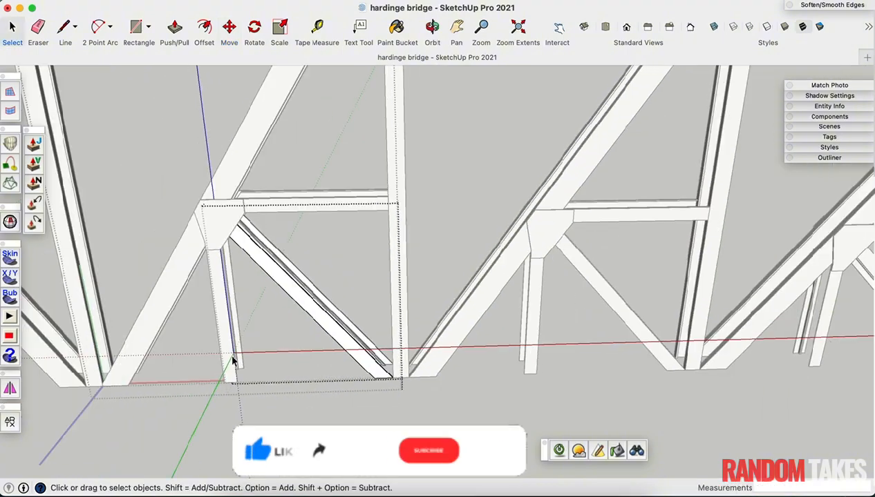
Delete the horizontal sub-brace's excess end beyond the intersection line and erase the leftover edges
scroll(248, 196, up, 6)
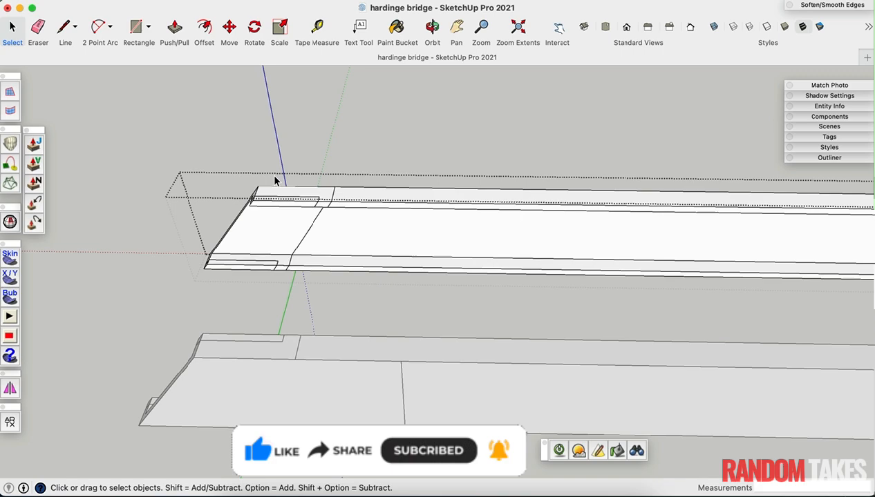
click(273, 227)
key(Delete)
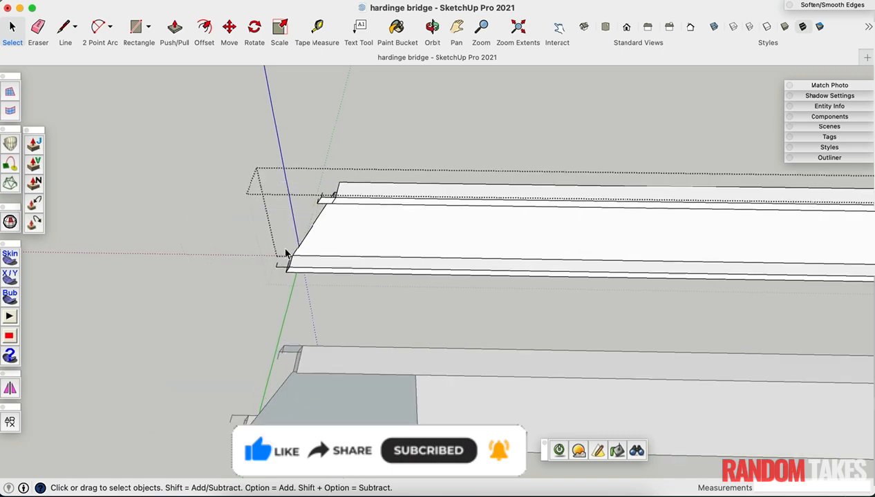
scroll(286, 253, up, 5)
key(e)
scroll(277, 290, down, 2)
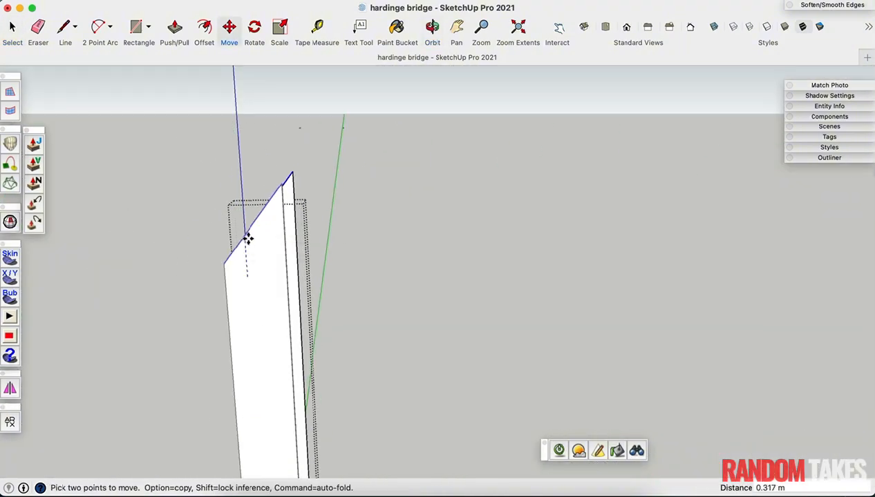
Trim the vertical sub-brace's raised upper end along its intersection with the model and close the open faces with lines
right_click(218, 304)
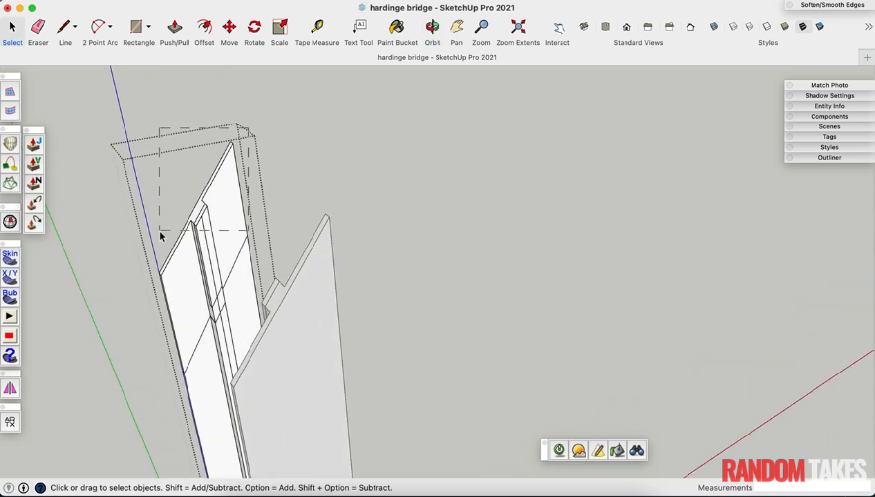
key(e)
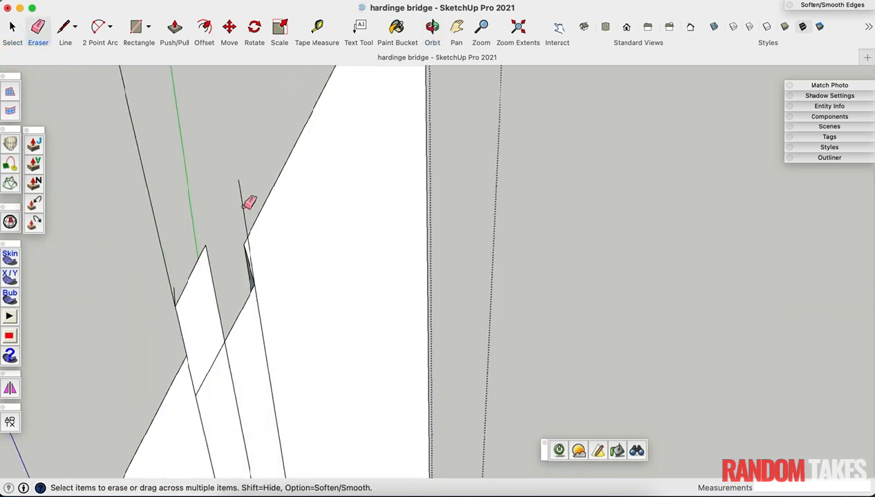
key(l)
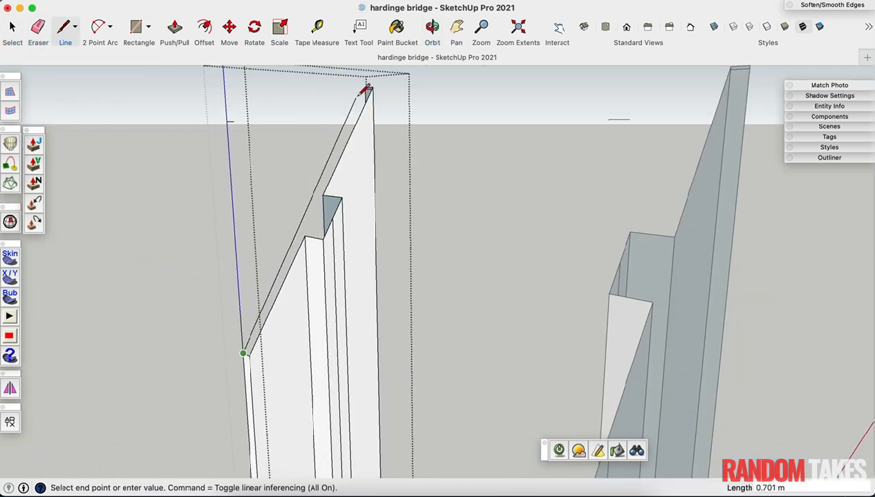
key(o)
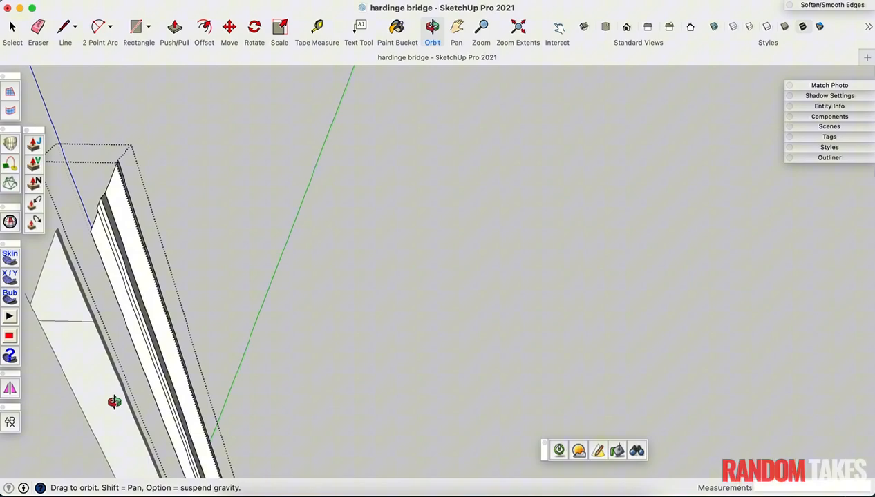
key(e)
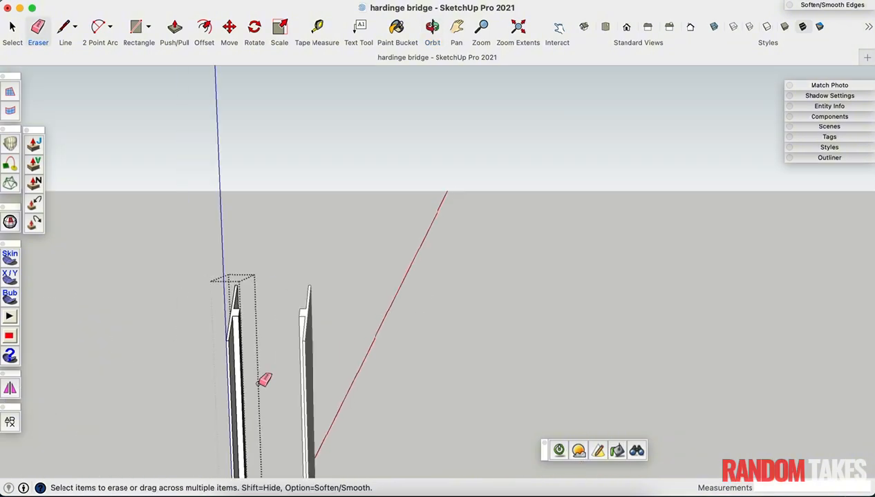
key(o)
mouse_move(264, 380)
mouse_down()
mouse_move(208, 400)
mouse_move(322, 331)
mouse_up()
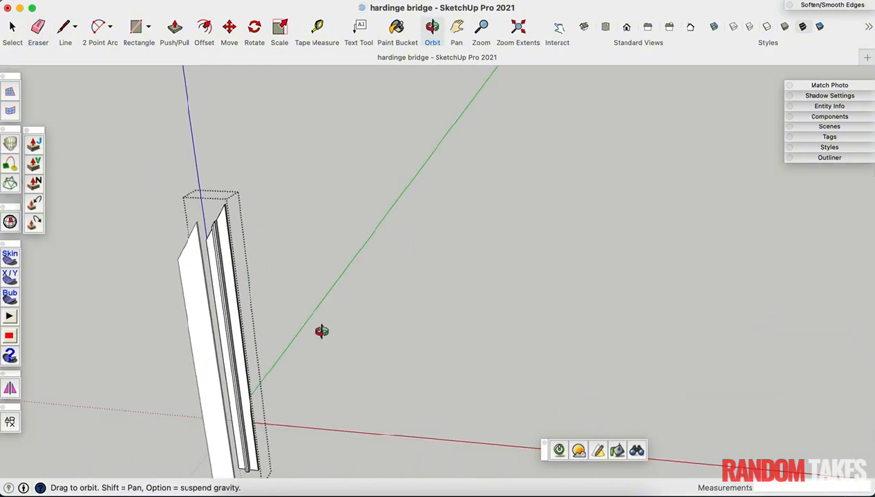
Draw guide lines continuing the long edges of the diagonal sub-brace beyond its upper end
key(space)
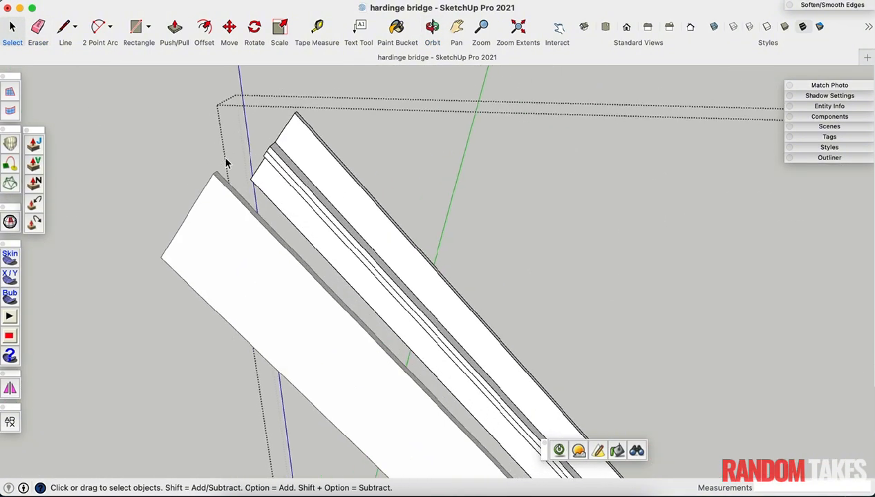
key(l)
click(189, 83)
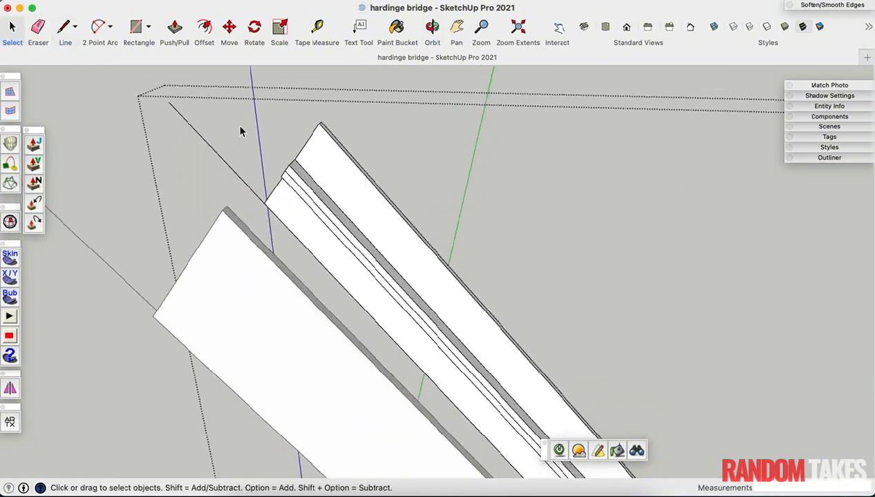
click(265, 201)
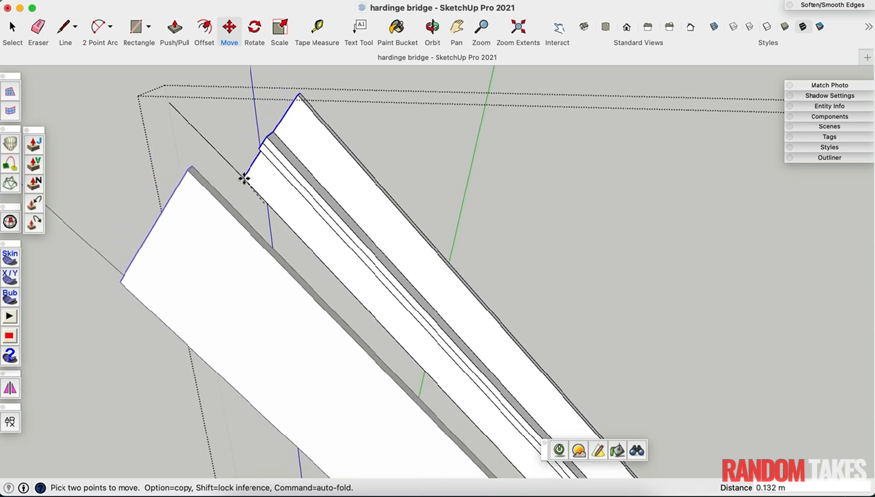
Try to extend the diagonal sub-brace's upper end by moving its end edges along the guide lines
key(Escape)
key(Escape)
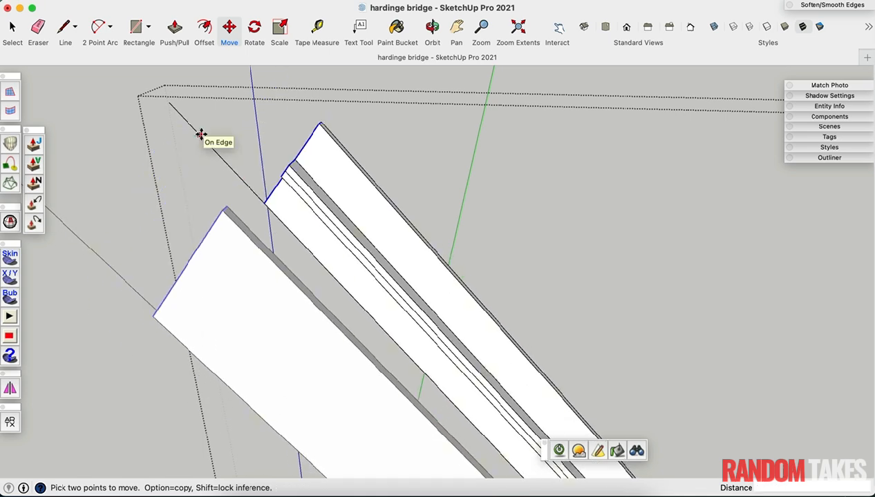
key(m)
click(266, 202)
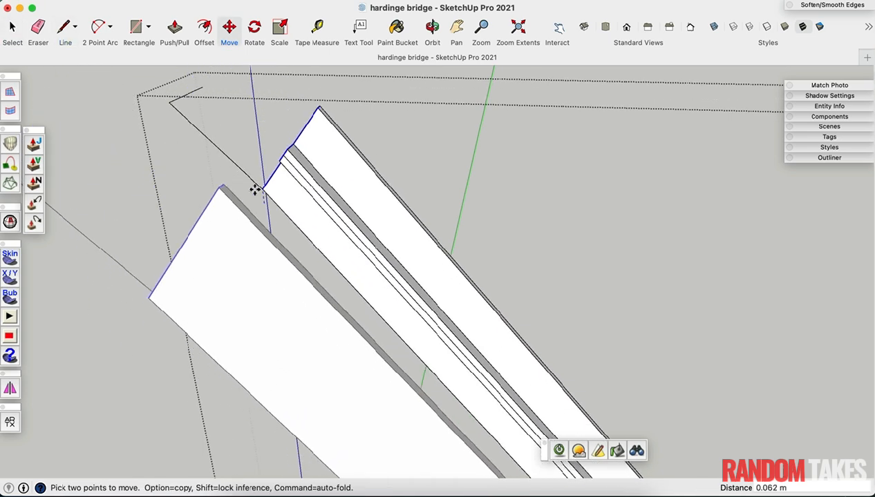
key(space)
middle_drag(248, 181, 462, 308)
middle_drag(383, 269, 408, 387)
scroll(377, 262, down, 5)
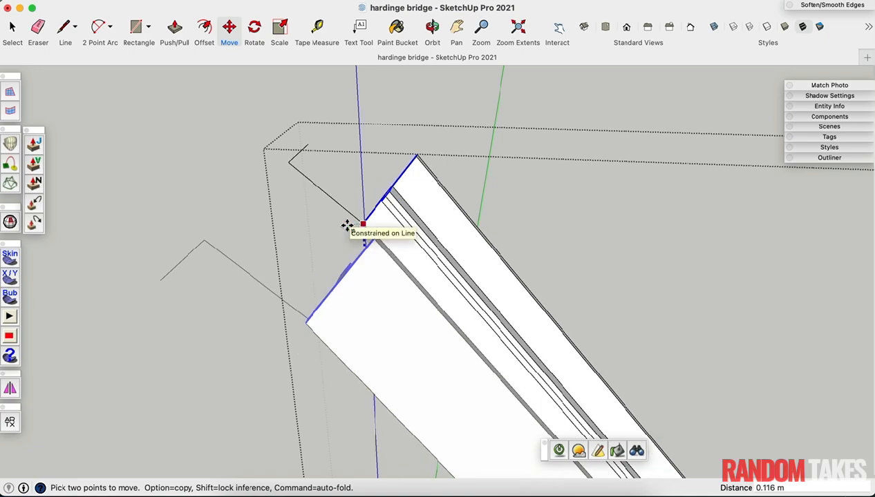
middle_drag(330, 206, 268, 232)
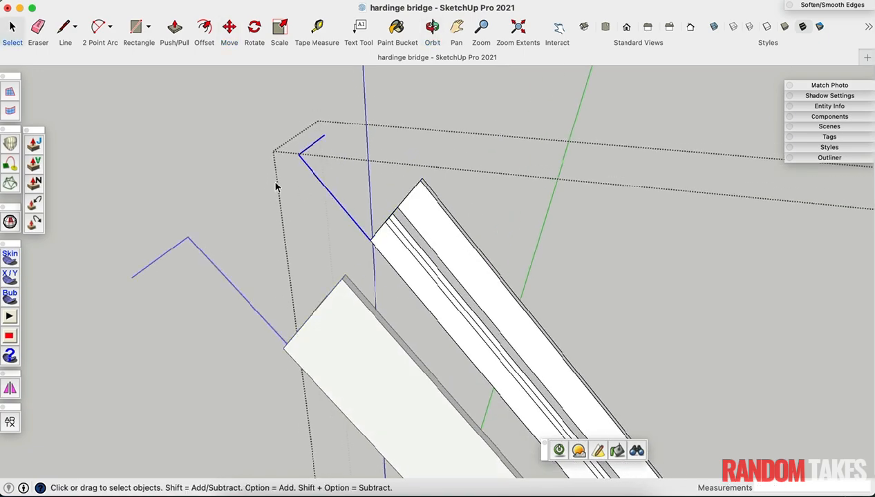
middle_drag(364, 232, 313, 211)
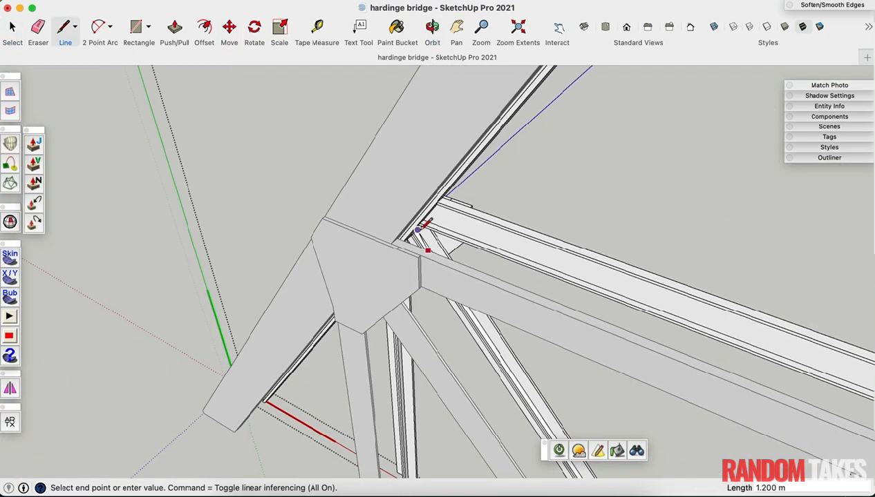
Show the rest of the model and extend the diagonal sub-brace's upper end 1.5 m past the gusset plate
key(space)
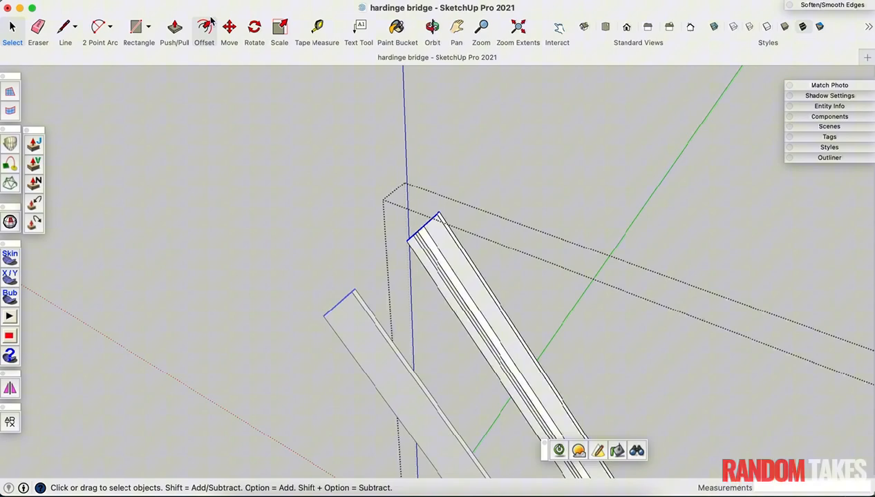
click(153, 2)
mouse_move(173, 238)
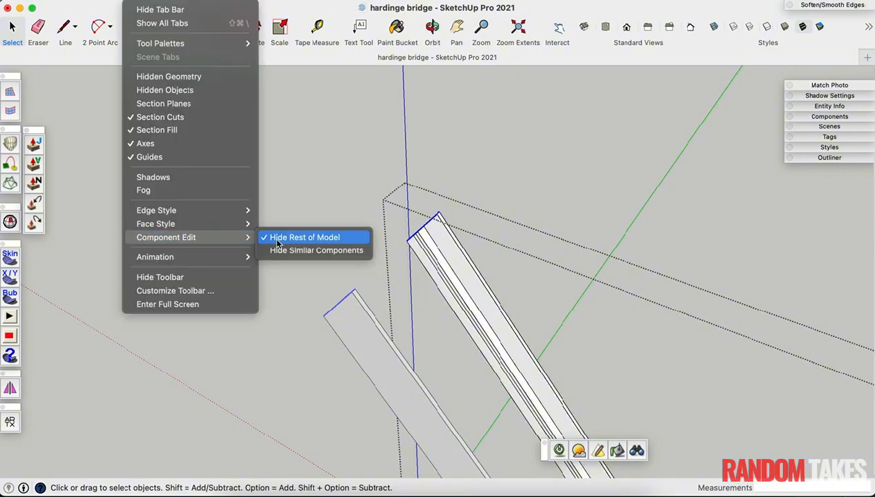
click(276, 239)
scroll(416, 234, up, 5)
key(m)
click(447, 204)
scroll(445, 201, down, 7)
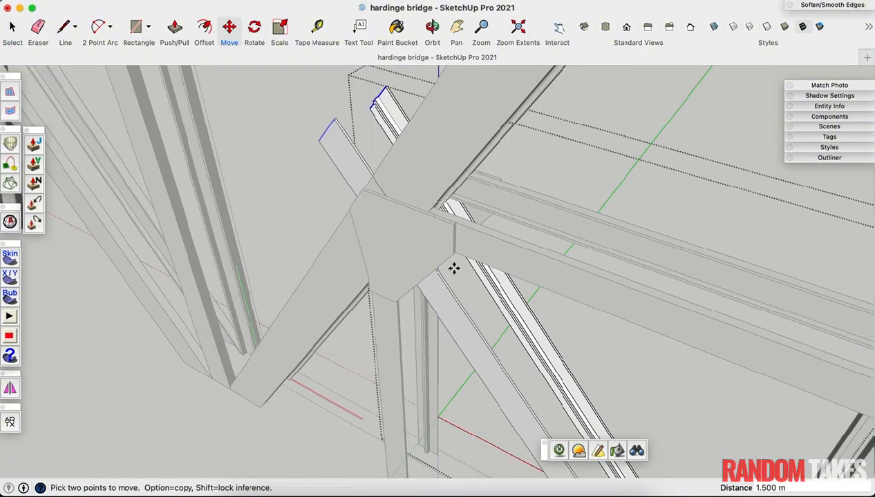
Intersect the diagonal sub-brace's extended upper end with the model and delete the excess beyond the intersection
key(space)
click(133, 2)
right_click(431, 90)
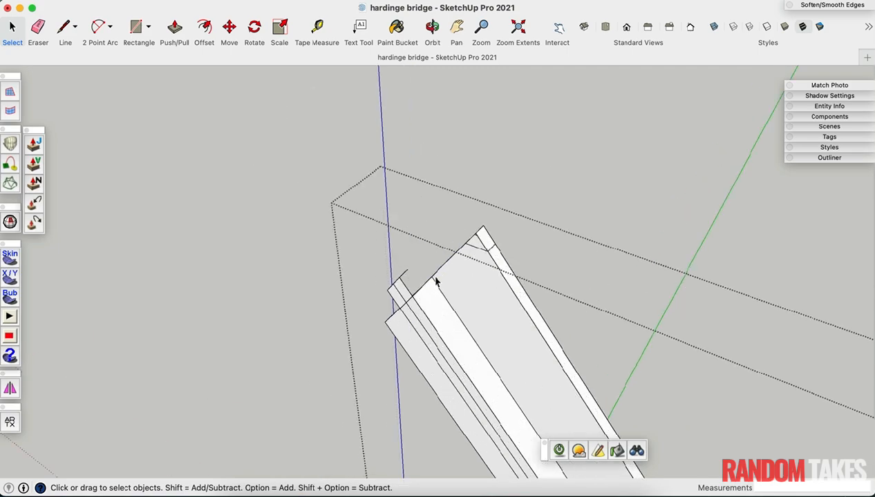
scroll(436, 282, up, 5)
middle_drag(435, 281, 411, 262)
drag(411, 193, 368, 277)
Close the trimmed upper end of the diagonal sub-brace with lines and erase the leftover edges at its corner
key(l)
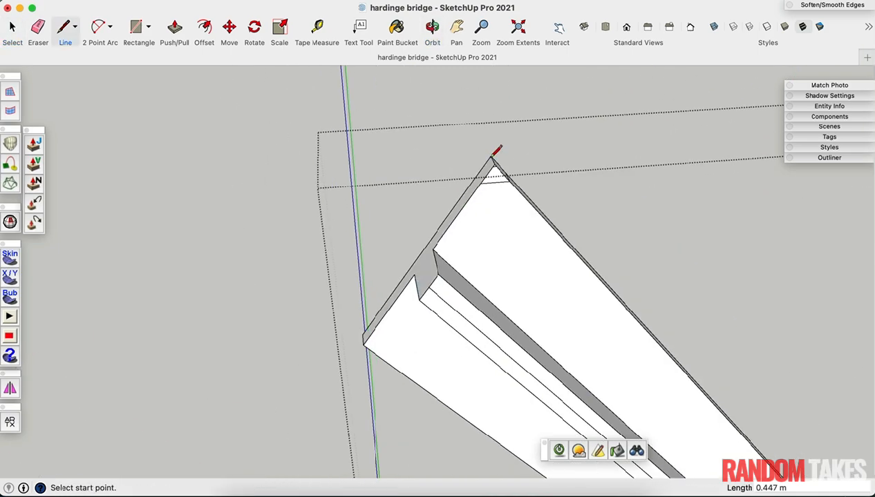
key(e)
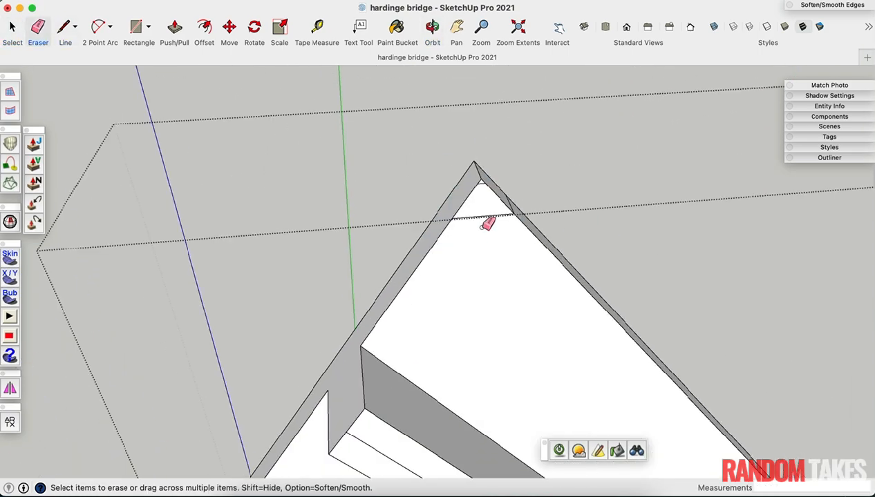
scroll(488, 207, up, 3)
click(539, 236)
mouse_move(503, 242)
middle_down()
mouse_move(341, 326)
mouse_move(339, 396)
mouse_move(201, 352)
middle_up()
key(space)
mouse_move(253, 331)
middle_down()
mouse_move(296, 217)
mouse_move(230, 260)
middle_up()
scroll(296, 217, down, 5)
scroll(231, 260, down, 2)
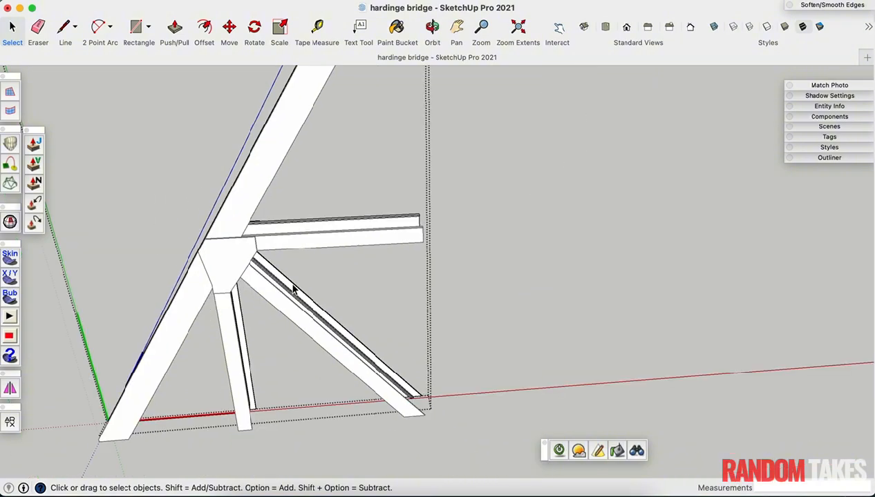
Exit the sub-brace and paste a copy of the second-last bay's sub-braces and gusset plate in place on the bridge over the reference photo
middle_drag(293, 288, 272, 205)
scroll(272, 205, up, 3)
scroll(271, 205, down, 5)
click(338, 343)
middle_drag(339, 343, 474, 260)
scroll(474, 260, down, 4)
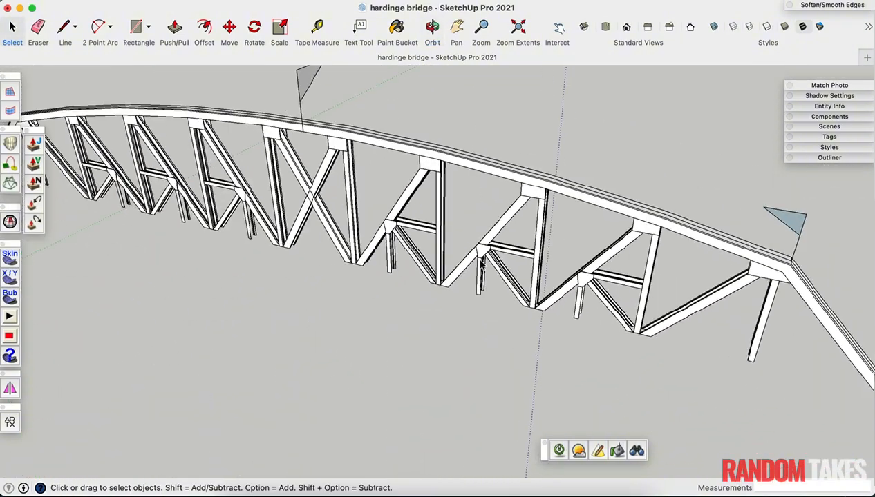
scroll(519, 272, down, 2)
middle_drag(419, 277, 539, 218)
scroll(468, 260, down, 5)
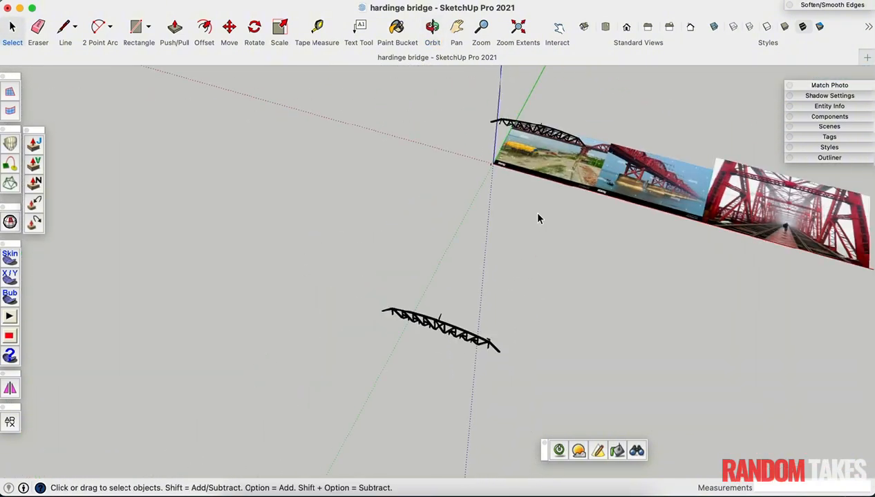
scroll(574, 148, up, 8)
middle_drag(594, 207, 566, 289)
key(space)
scroll(565, 289, down, 3)
scroll(565, 289, up, 3)
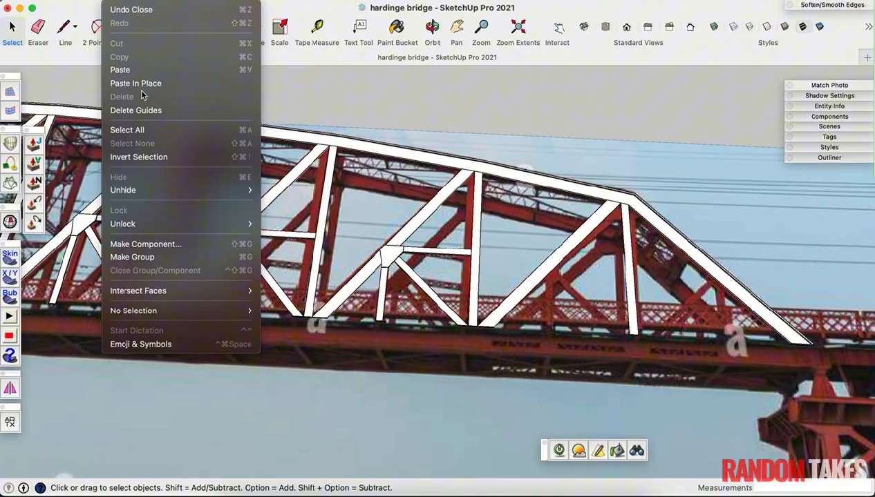
click(138, 69)
Try to move the pasted sub-braces and gusset plate into the last bay, snapping the plate to the main diagonal
scroll(373, 231, up, 3)
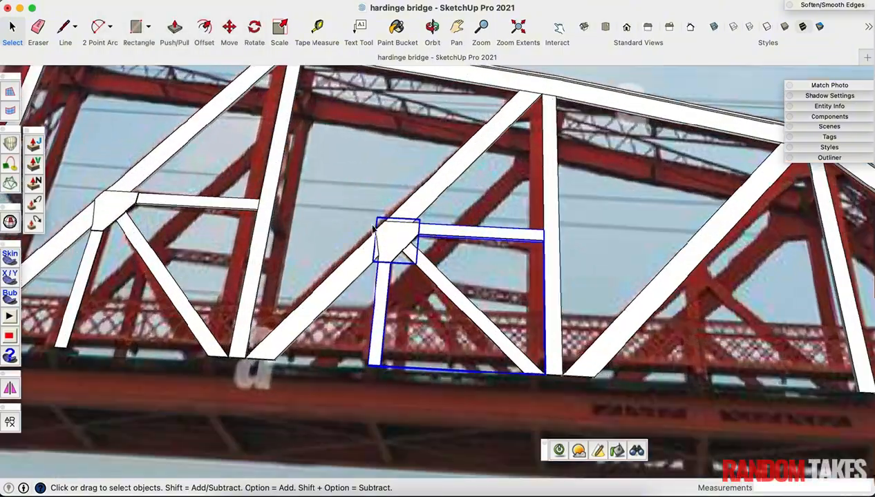
scroll(373, 232, up, 5)
middle_drag(383, 275, 442, 214)
scroll(365, 260, up, 3)
key(m)
click(343, 231)
scroll(332, 287, down, 8)
scroll(511, 168, up, 6)
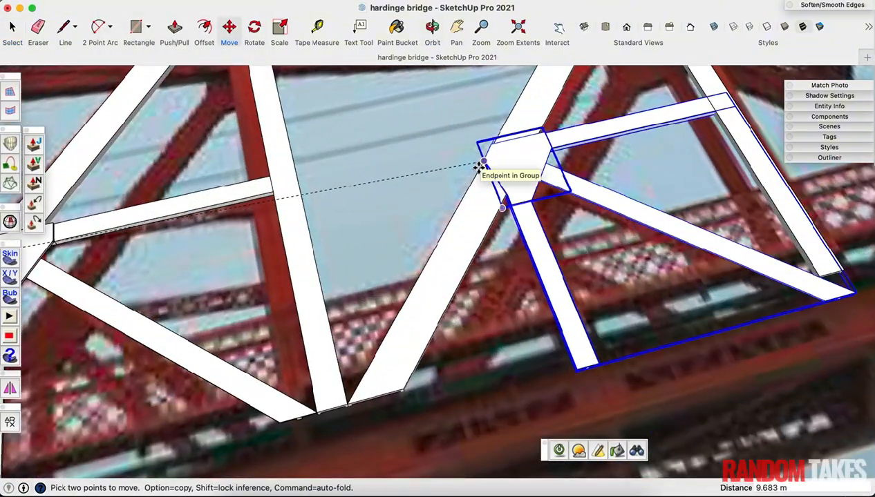
click(479, 168)
middle_drag(480, 168, 367, 339)
scroll(353, 383, down, 3)
middle_drag(353, 382, 471, 332)
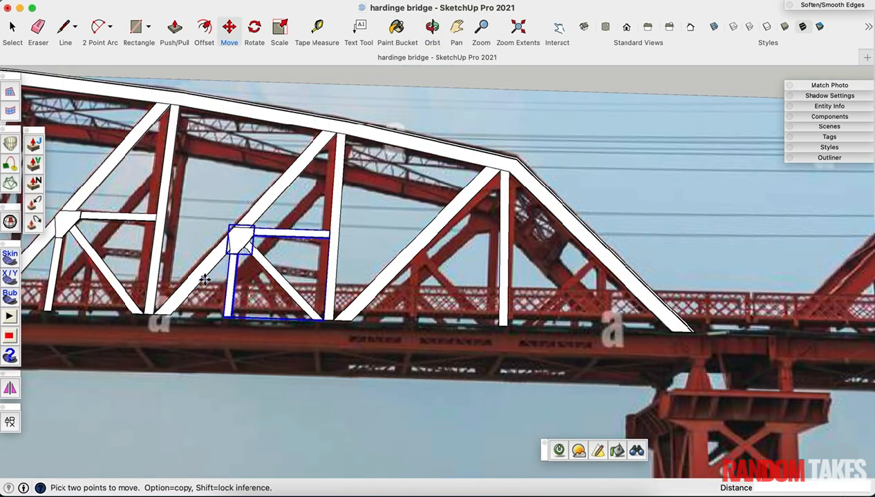
Move the pasted sub-braces and gusset plate about 9.3 m into the last bay and adjust the plate's position on the diagonal
middle_drag(205, 279, 283, 298)
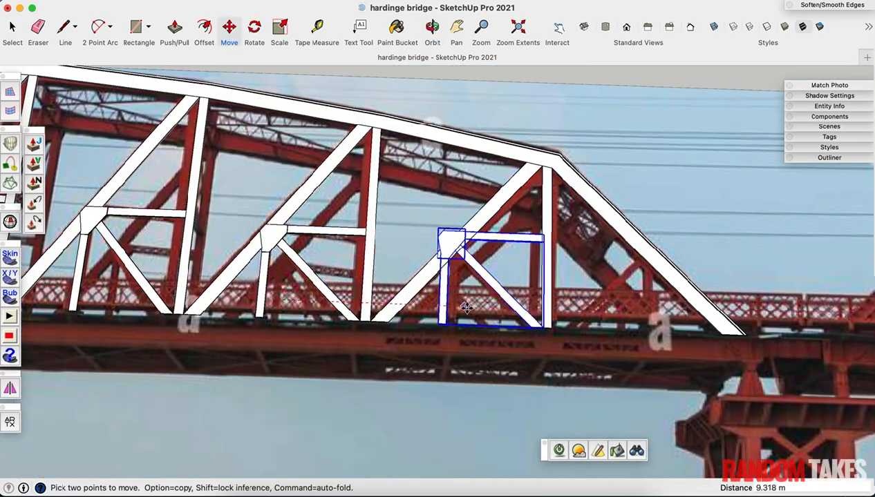
scroll(421, 218, up, 2)
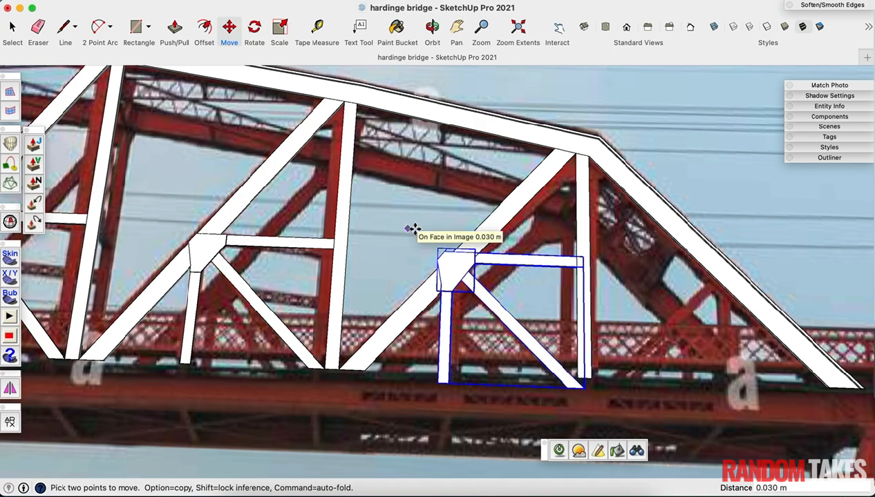
scroll(408, 299, up, 4)
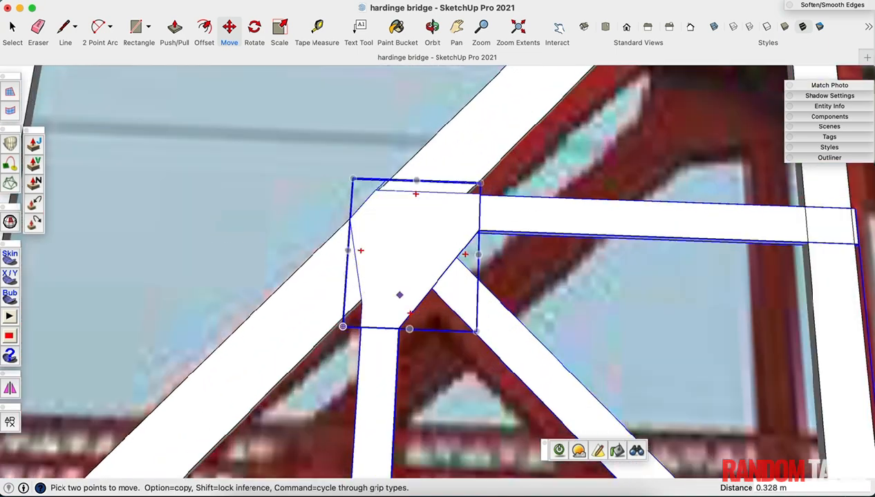
middle_drag(410, 302, 400, 341)
middle_drag(448, 355, 602, 365)
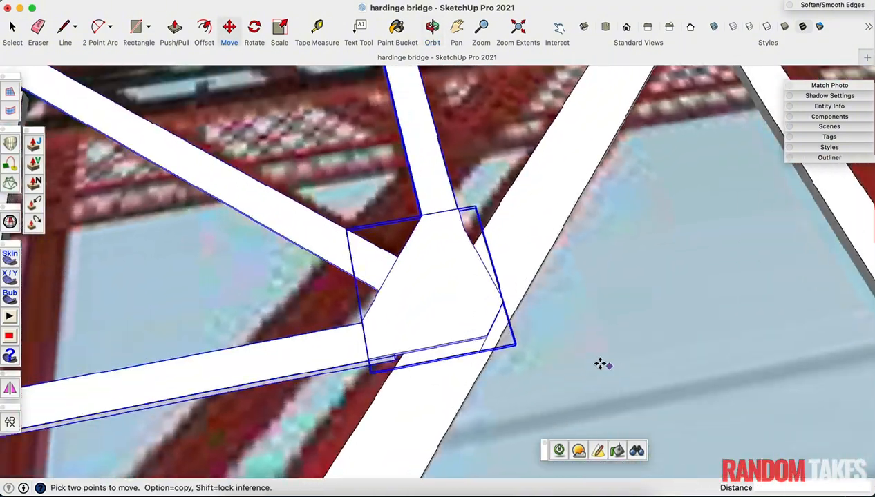
click(543, 325)
Open the last bay's gusset plate for editing and show the rest of the model around it
middle_drag(558, 325, 242, 327)
mouse_move(418, 359)
middle_down()
mouse_move(371, 360)
mouse_move(419, 359)
middle_up()
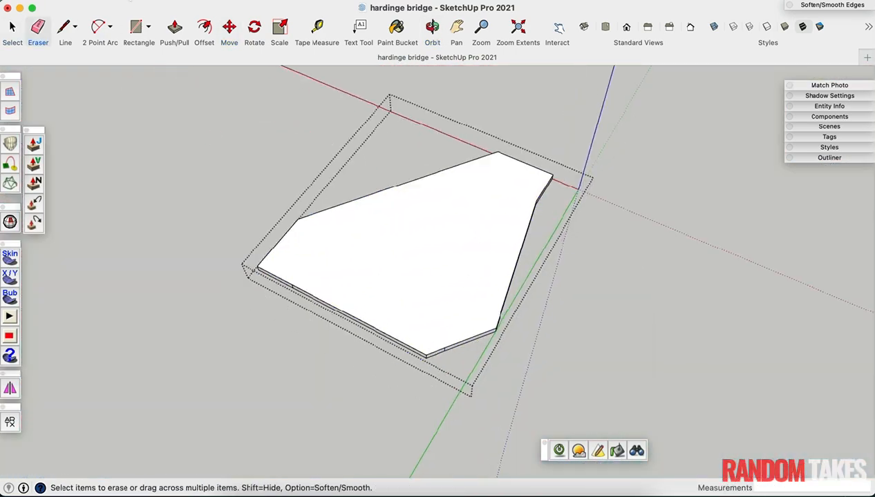
click(130, 1)
mouse_move(189, 238)
click(313, 238)
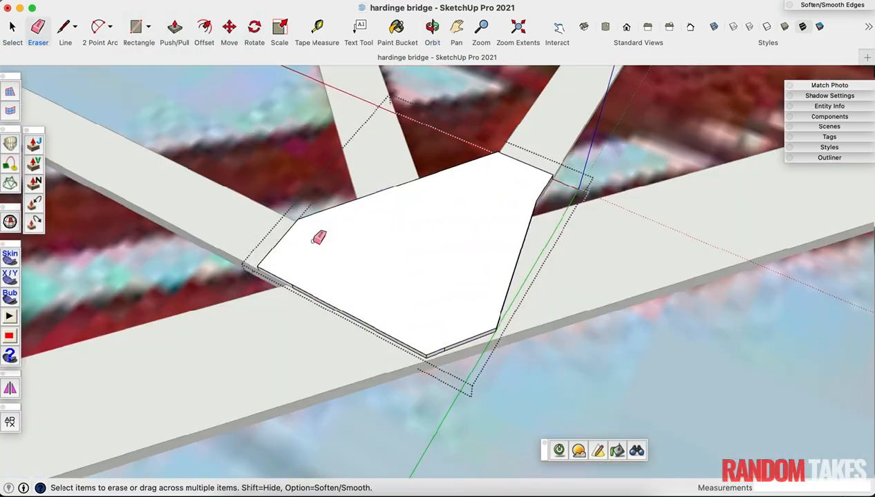
Draw lines extending the gusset plate's two side edges to the outer edge of the main diagonal
scroll(466, 353, up, 8)
key(l)
click(304, 391)
scroll(349, 384, down, 2)
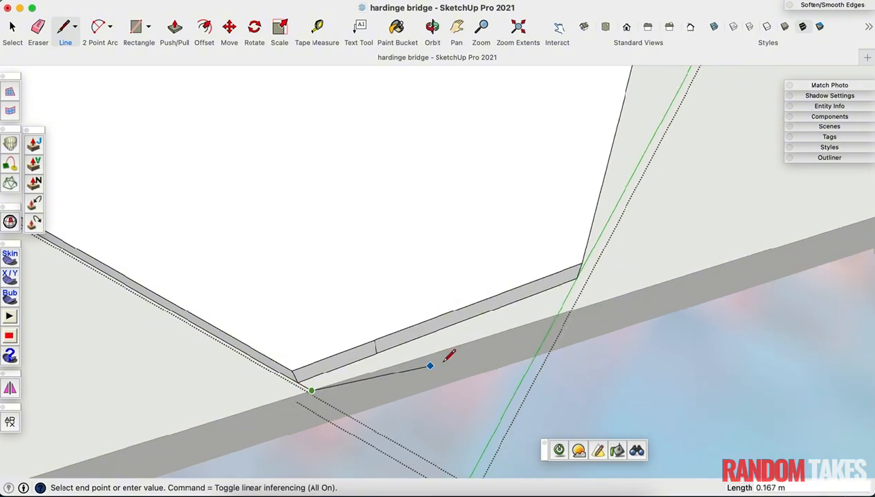
key(Escape)
scroll(548, 294, up, 2)
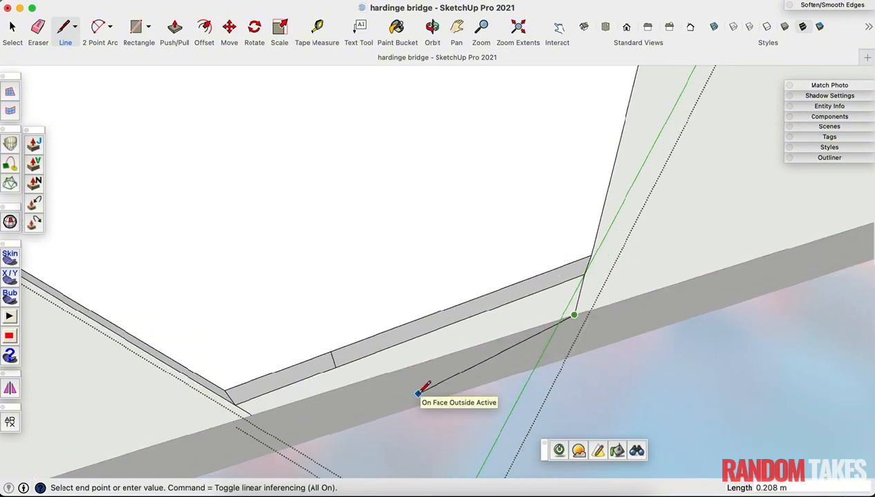
click(333, 362)
Connect the gusset plate's extended corners with lines to form its new edge along the main diagonal
middle_drag(332, 362, 411, 406)
scroll(400, 432, up, 3)
key(l)
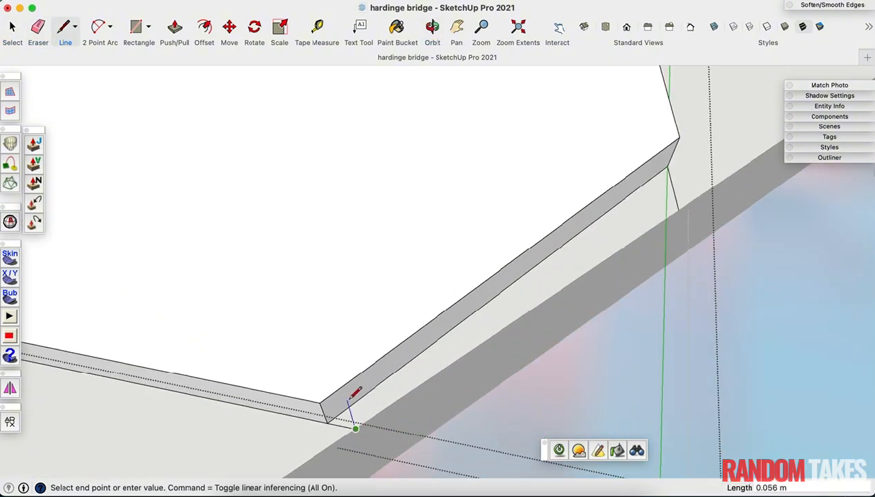
middle_drag(441, 357, 511, 251)
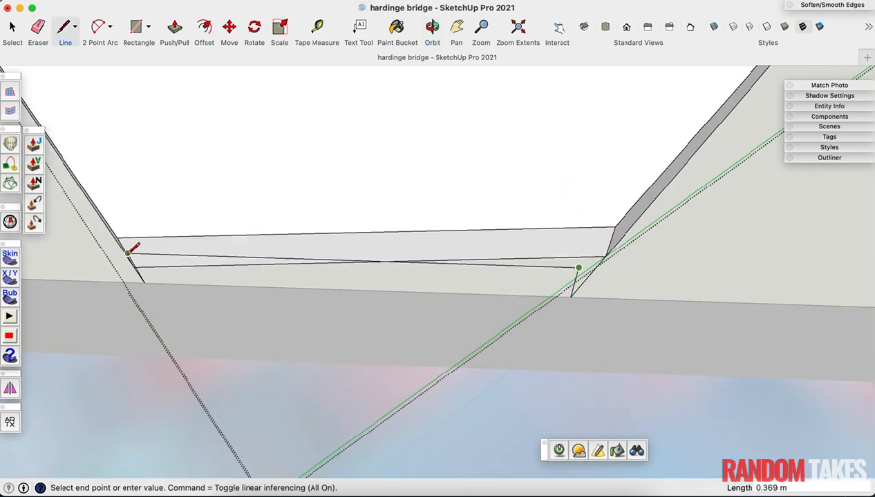
mouse_move(493, 318)
middle_down()
mouse_move(425, 348)
mouse_move(513, 350)
mouse_move(532, 283)
mouse_move(617, 250)
mouse_move(365, 361)
mouse_move(246, 378)
mouse_move(182, 308)
mouse_move(227, 332)
mouse_move(388, 267)
middle_up()
scroll(415, 342, up, 2)
click(401, 338)
Cut the last bay's sub-braces and gusset plate and paste them in place inside the bridge truss
key(space)
click(385, 247)
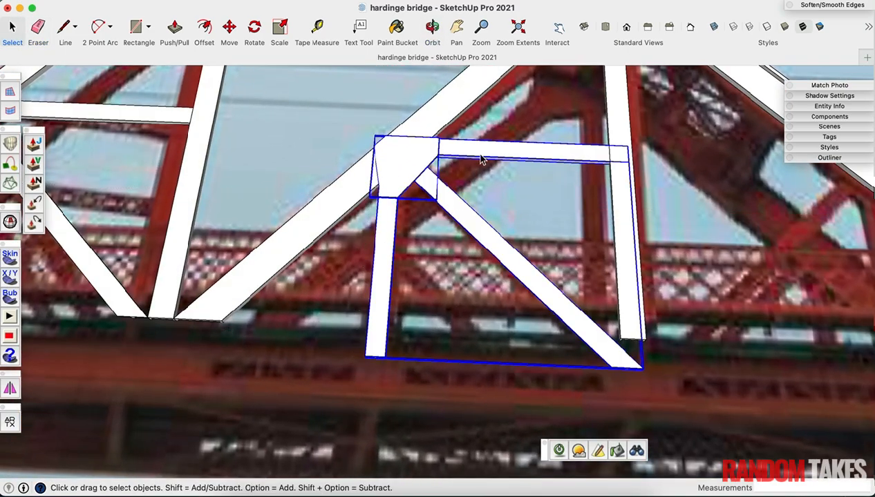
key(super+x)
double_click(358, 187)
click(116, 1)
click(135, 84)
Open the last bay's diagonal sub-brace and move its lower end up to the bottom corner of the vertical post
scroll(353, 132, down, 15)
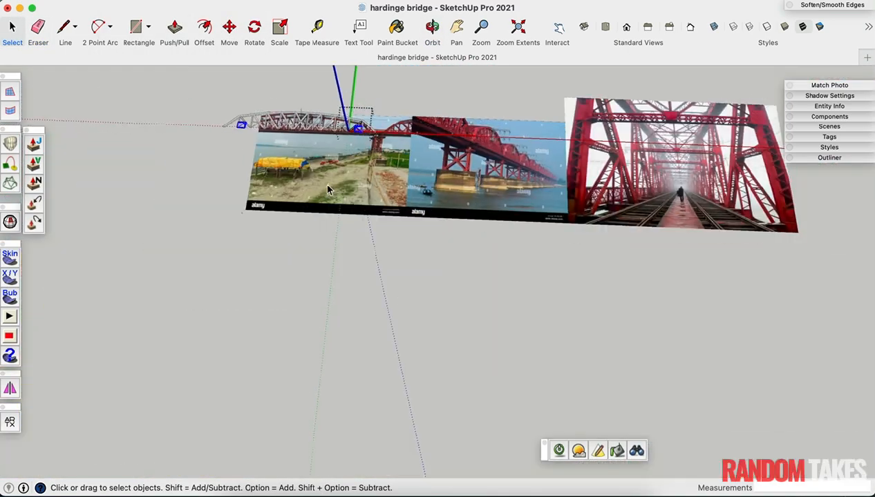
middle_drag(328, 190, 318, 208)
scroll(319, 295, up, 10)
scroll(395, 280, up, 10)
middle_drag(395, 280, 397, 328)
scroll(461, 331, up, 10)
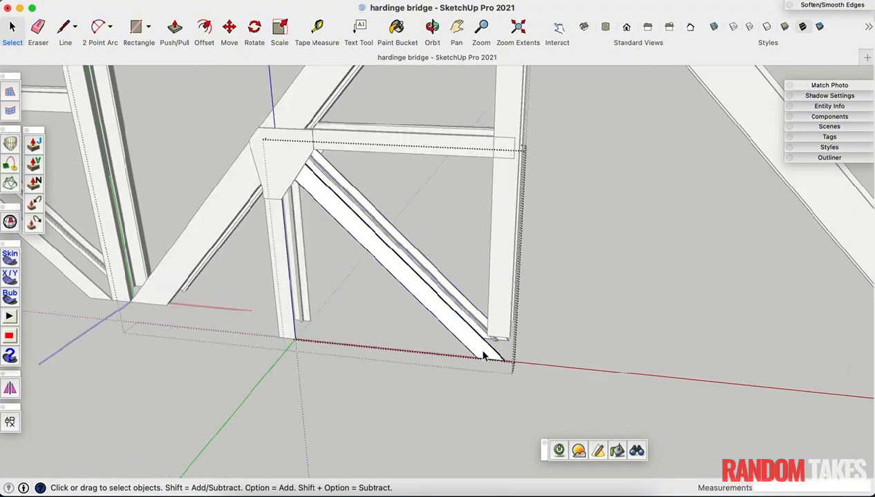
scroll(484, 356, up, 5)
middle_drag(409, 297, 538, 386)
key(m)
scroll(536, 384, up, 2)
click(521, 342)
click(460, 260)
scroll(496, 289, down, 8)
middle_drag(496, 290, 496, 368)
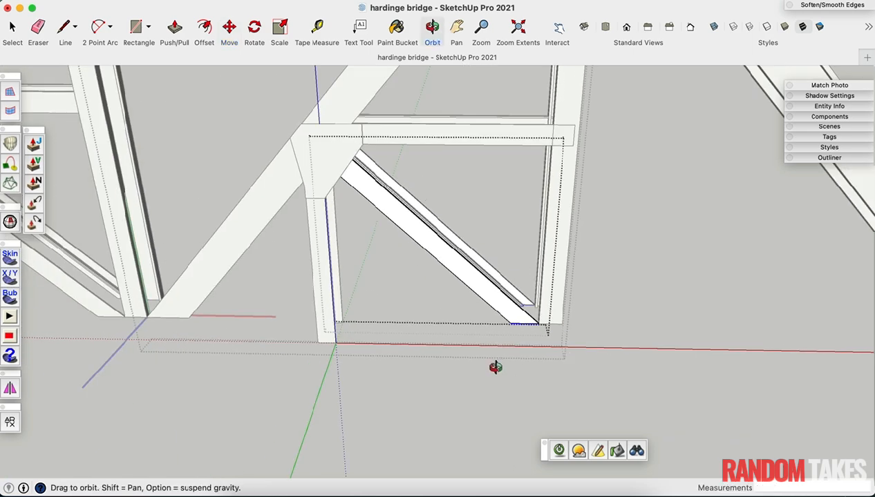
Move the short vertical sub-brace's lower end up 0.574 m, level with the foot of the main diagonal
key(space)
scroll(373, 332, down, 3)
key(m)
scroll(318, 344, up, 1)
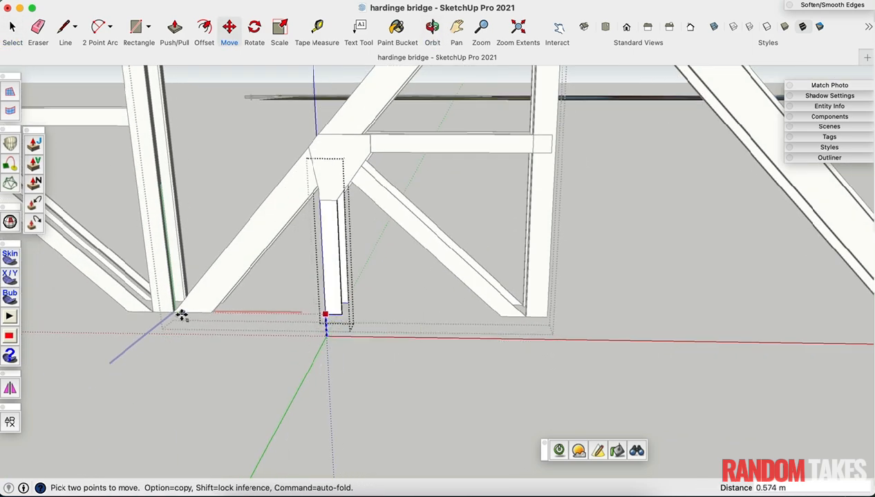
key(space)
scroll(330, 332, up, 1)
click(335, 362)
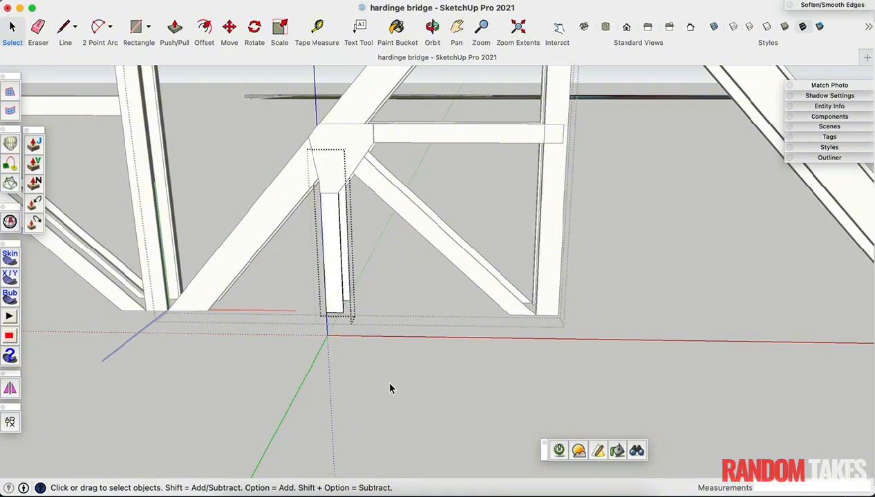
Pull the horizontal sub-brace's outer end back to the near edge of the vertical post and finish editing it
middle_drag(450, 234, 464, 288)
scroll(539, 181, up, 3)
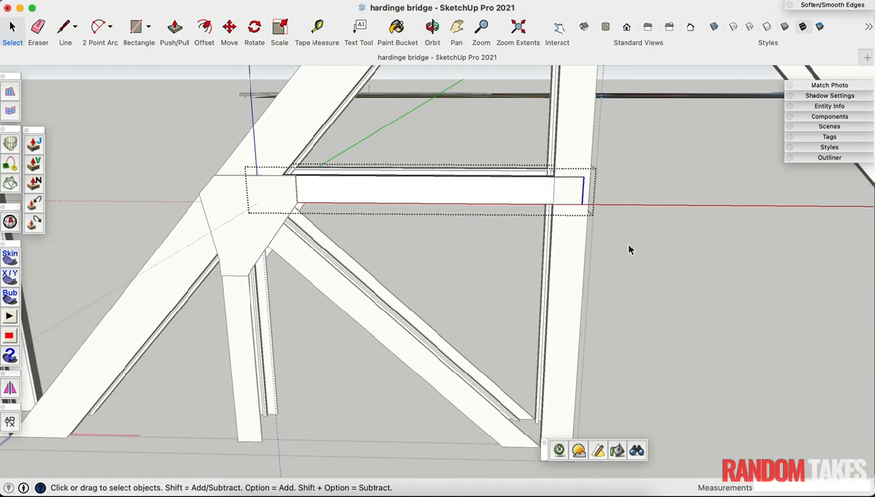
key(m)
click(557, 206)
scroll(538, 271, down, 3)
key(space)
click(443, 321)
scroll(440, 323, down, 6)
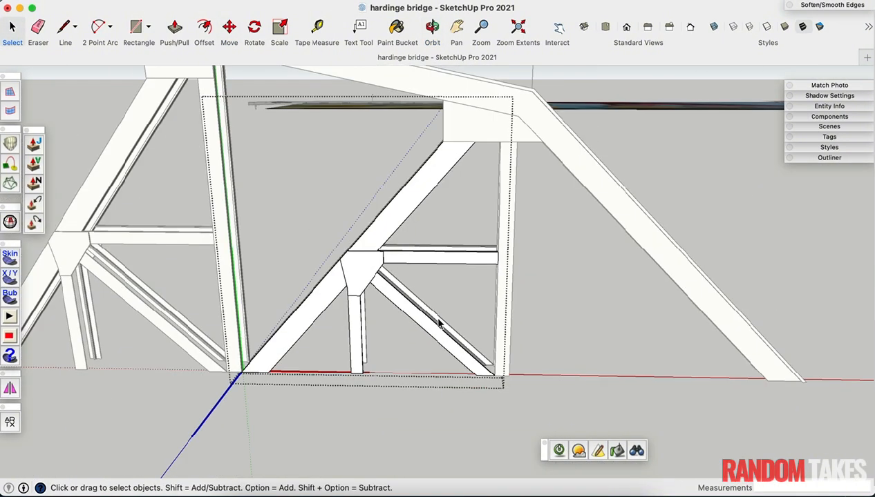
Switch to Google Maps and measure the width across the Hardinge Bridge from one truss to the other
scroll(502, 284, down, 1)
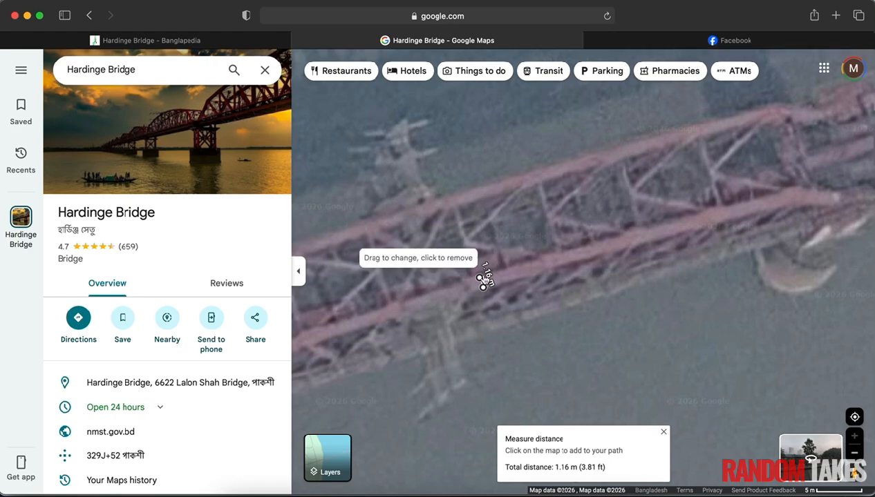
click(482, 277)
click(510, 268)
click(487, 200)
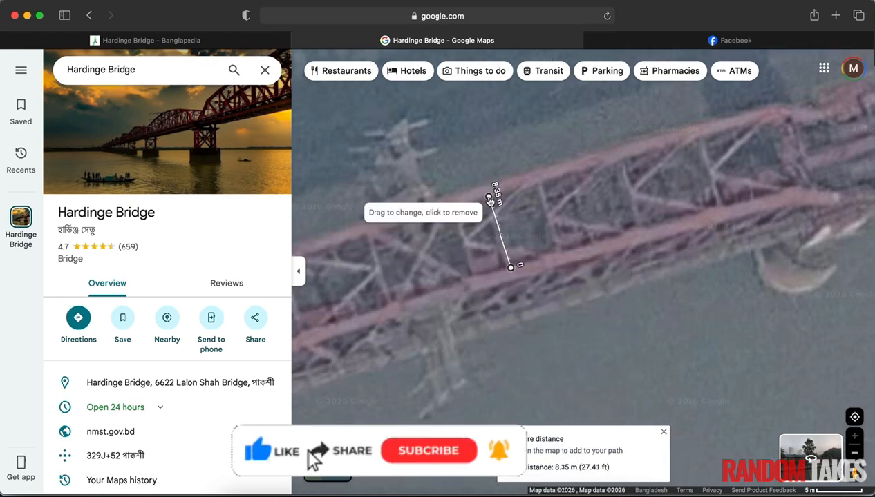
Examine the Banglapedia article on the Hardinge Bridge for its dimensions and return to SketchUp
click(206, 42)
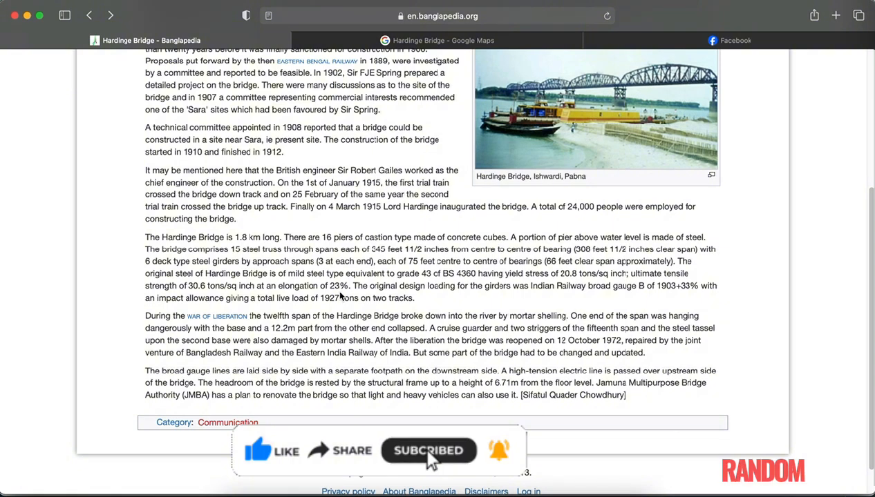
scroll(340, 297, up, 3)
scroll(339, 295, down, 4)
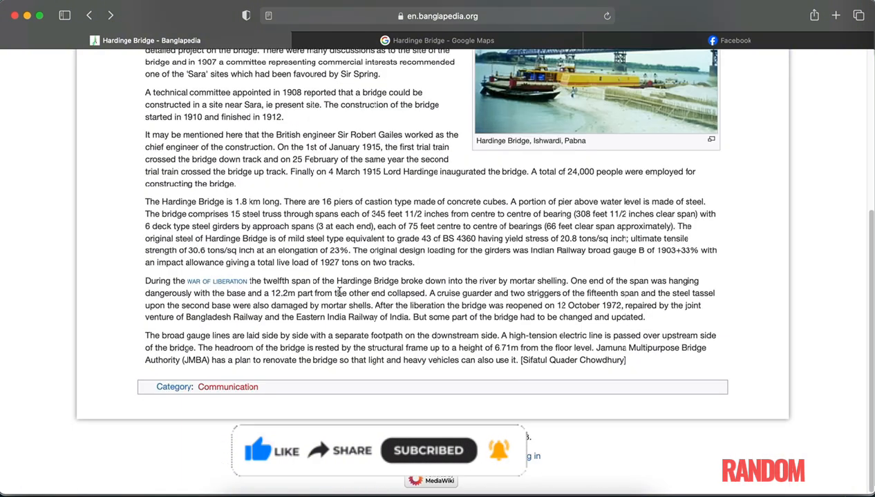
click(496, 41)
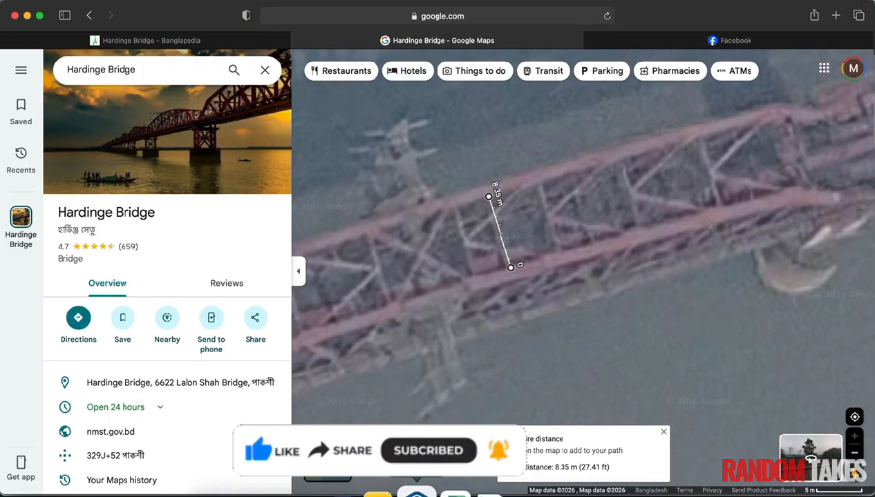
click(416, 489)
mouse_move(486, 283)
middle_down()
mouse_move(506, 264)
mouse_move(546, 304)
middle_up()
scroll(560, 322, down, 10)
scroll(560, 322, up, 15)
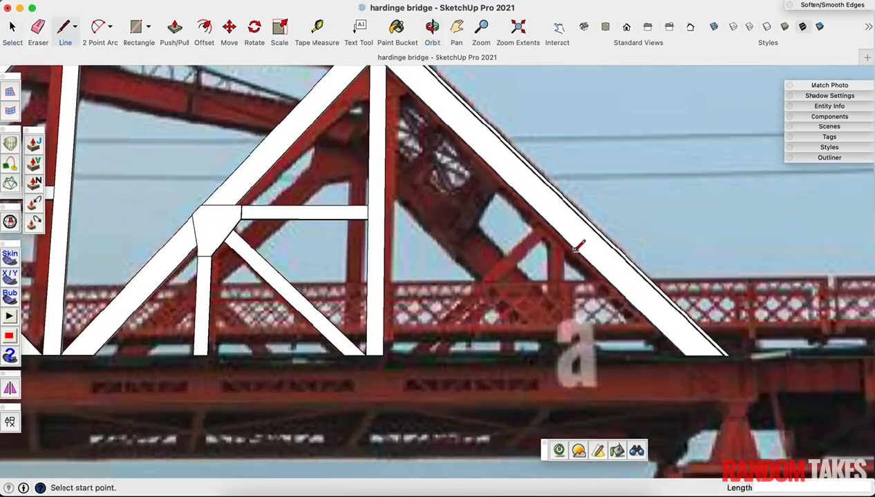
scroll(575, 249, up, 5)
middle_drag(575, 250, 560, 353)
click(546, 224)
scroll(551, 262, down, 5)
scroll(560, 355, up, 1)
scroll(523, 353, up, 3)
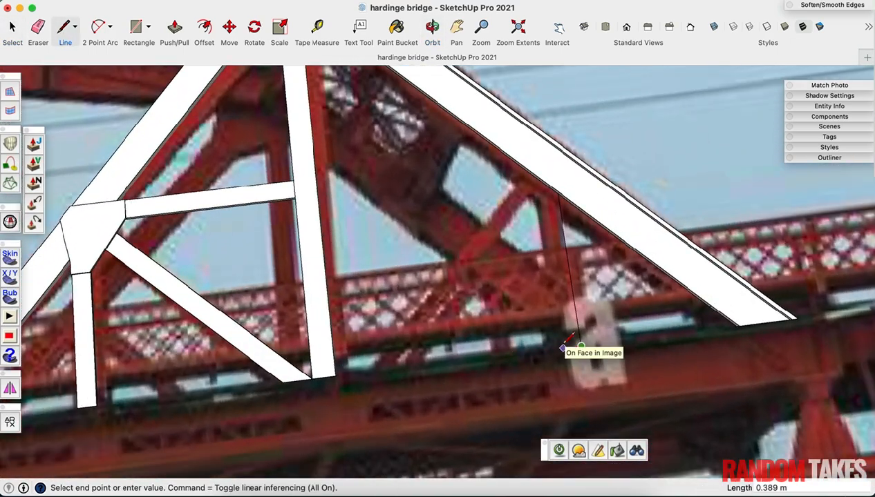
scroll(563, 347, down, 2)
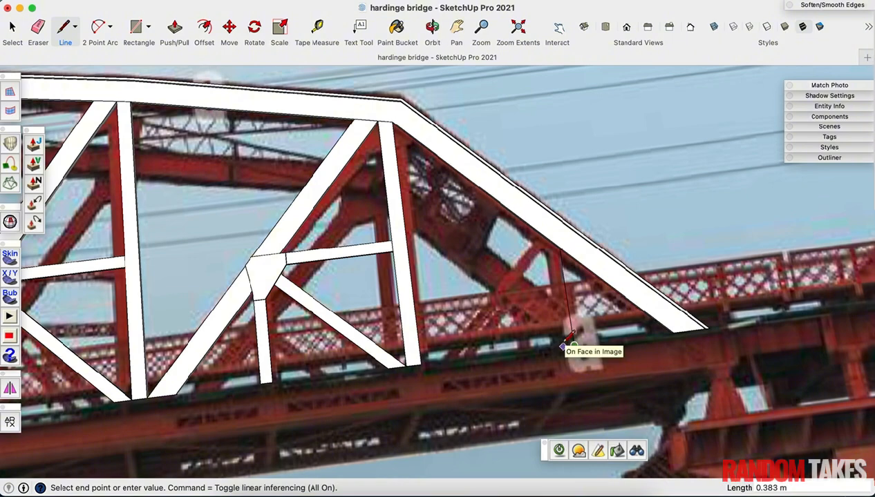
scroll(563, 347, up, 2)
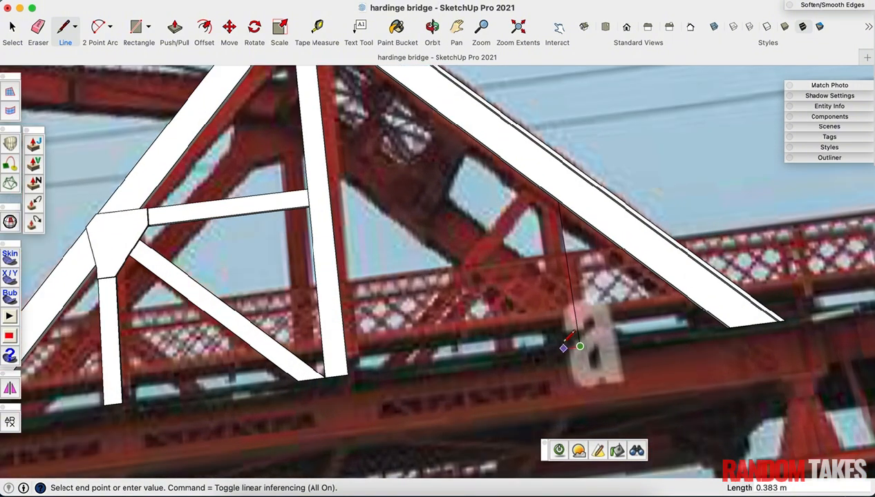
click(573, 305)
key(Delete)
Copy the last vertical post along the deck to the short post's position under the end diagonal in the photo
scroll(563, 347, down, 2)
click(388, 330)
scroll(414, 372, up, 5)
key(m)
alt+click(384, 372)
scroll(427, 370, down, 3)
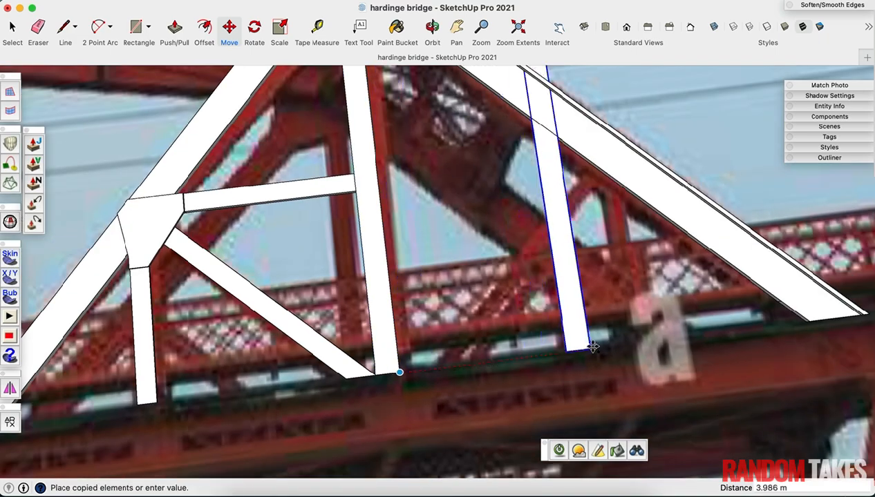
click(649, 344)
middle_drag(649, 344, 611, 199)
scroll(610, 199, up, 5)
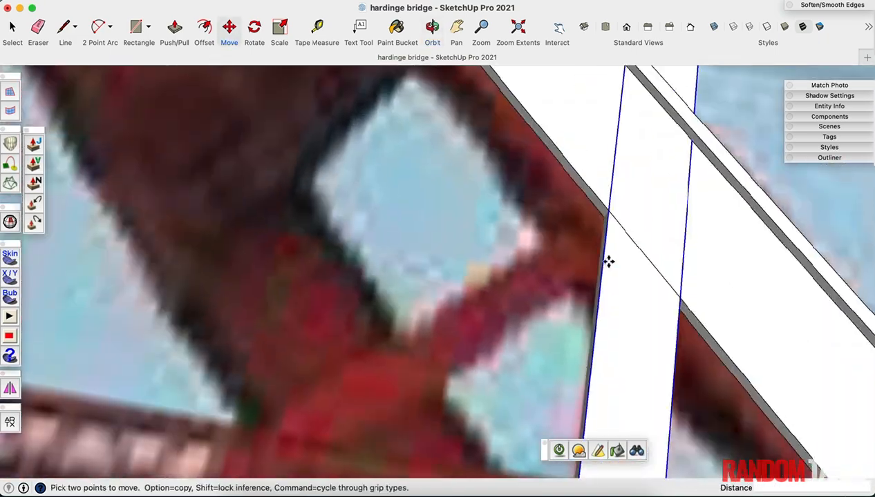
Open the copied post and try to intersect all its faces with the end diagonal
scroll(607, 262, down, 5)
middle_drag(607, 262, 565, 289)
scroll(565, 289, down, 3)
scroll(570, 246, up, 3)
key(space)
double_click(588, 241)
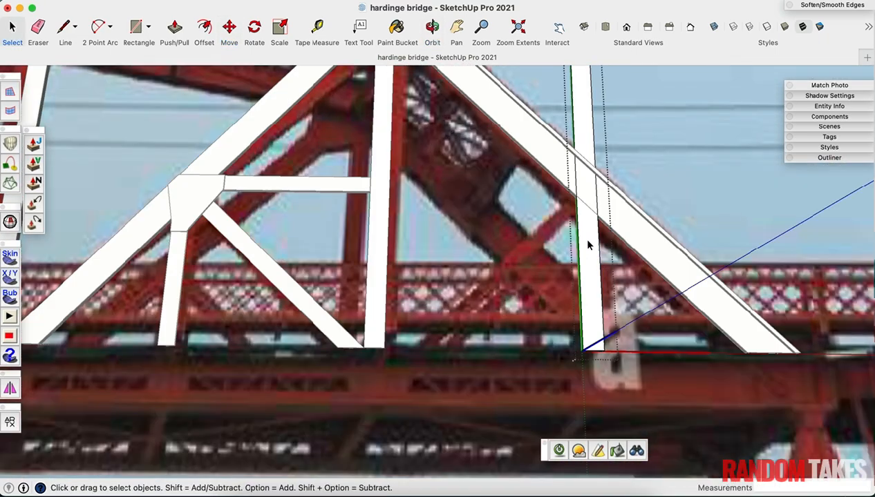
scroll(587, 241, up, 3)
triple_click(587, 241)
right_click(586, 241)
click(644, 223)
scroll(594, 304, down, 3)
scroll(586, 254, up, 3)
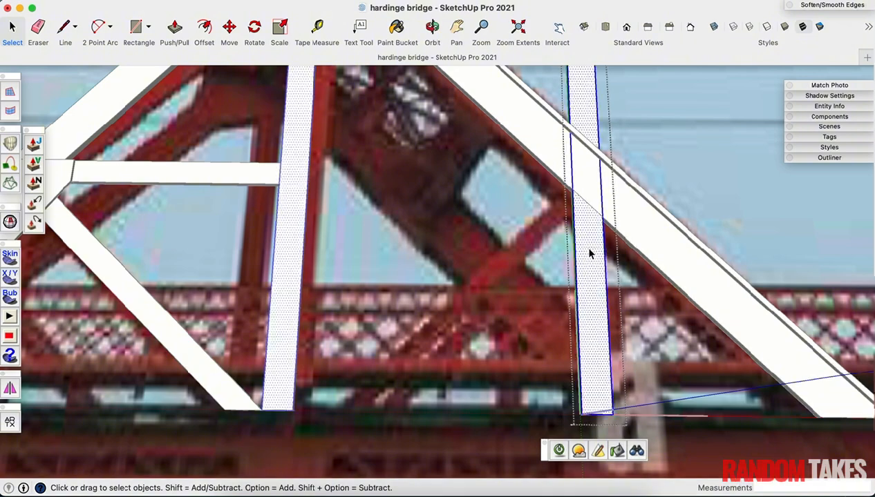
Hide the rest of the model while editing the copied post
click(128, 1)
click(187, 78)
click(128, 1)
click(173, 77)
click(128, 2)
mouse_move(169, 237)
click(302, 237)
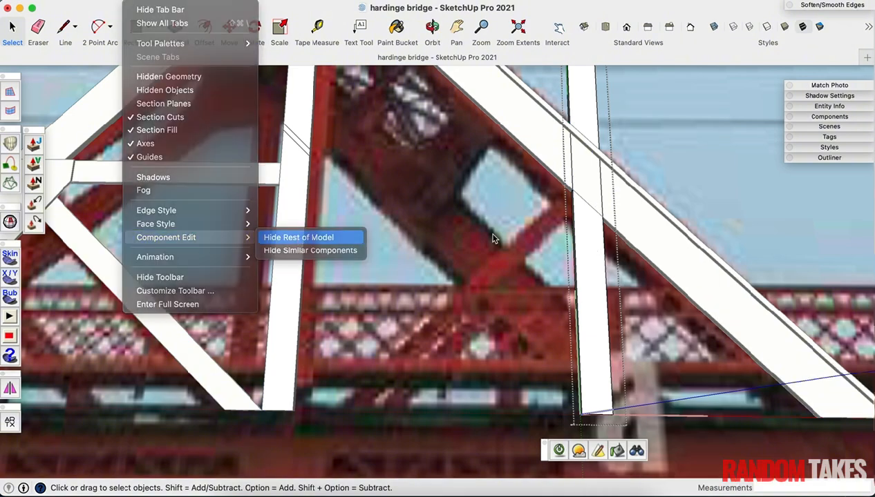
Try to delete the part of the copied post above the intersection line
scroll(572, 213, down, 3)
scroll(573, 218, down, 2)
drag(467, 191, 467, 192)
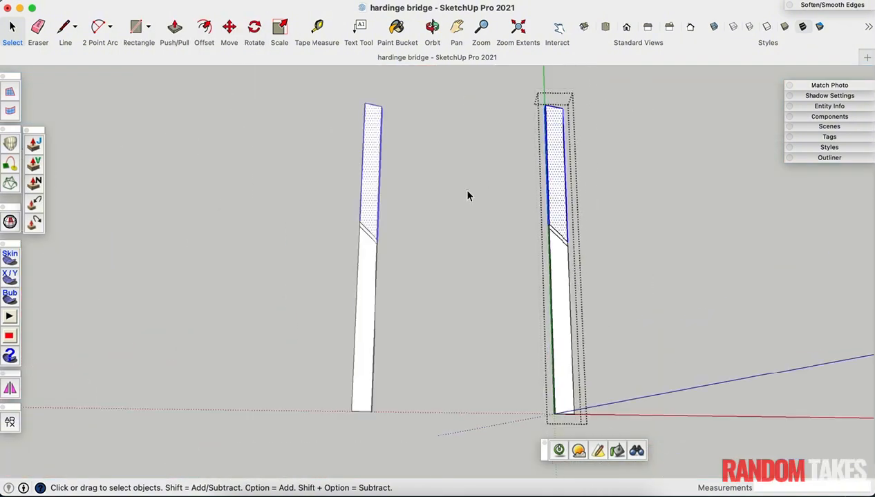
key(Delete)
click(482, 232)
Open the copied post's first piece, select all its geometry and intersect its faces with the model
click(560, 302)
scroll(559, 301, up, 1)
double_click(559, 304)
triple_click(561, 294)
right_click(564, 288)
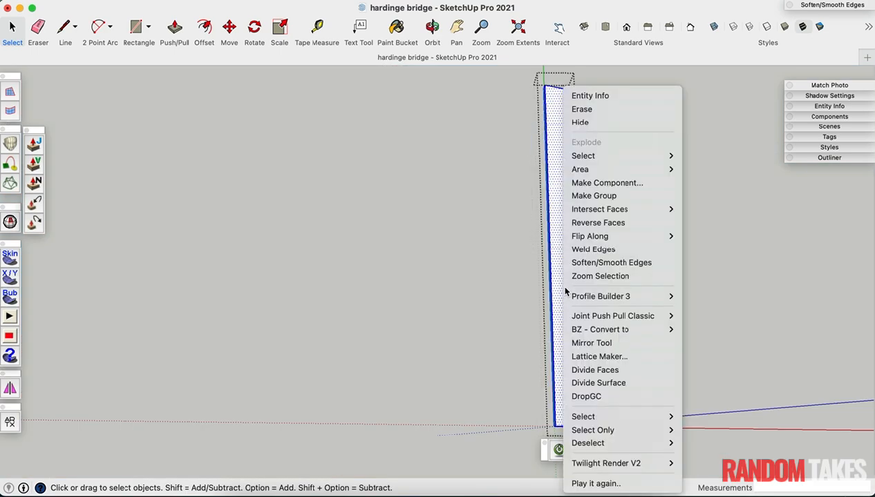
mouse_move(602, 209)
click(702, 210)
click(632, 103)
Trim the first piece at the diagonal's intersection and draw a line to close its sloped end
middle_drag(507, 183, 389, 366)
key(l)
scroll(478, 388, up, 2)
click(478, 388)
click(513, 366)
scroll(513, 365, down, 5)
key(space)
Open the post's second piece, intersect its faces with the model and delete the part beyond the cut
right_click(418, 384)
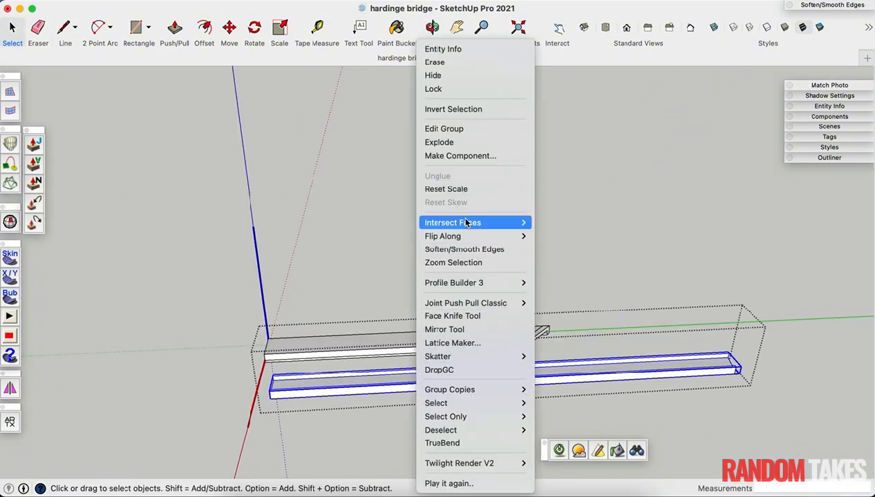
click(230, 347)
double_click(498, 381)
triple_click(498, 380)
right_click(500, 383)
click(648, 209)
drag(737, 343, 594, 394)
key(Delete)
scroll(542, 383, up, 2)
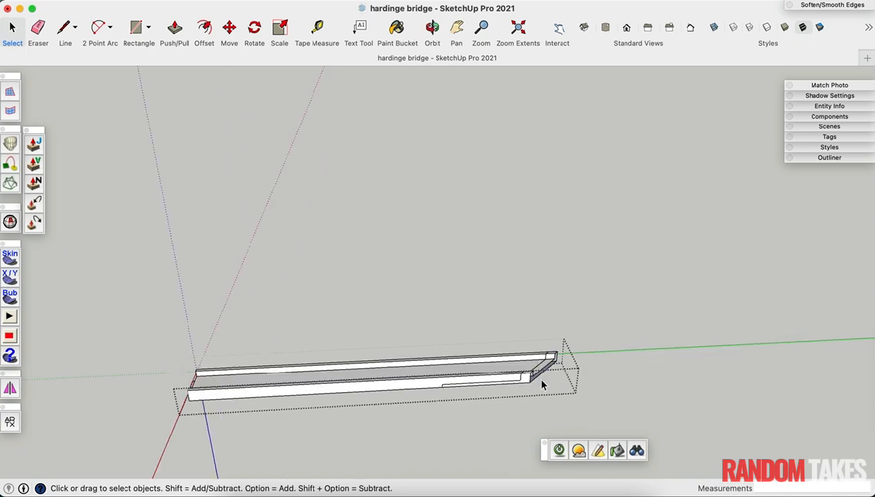
Finish the second piece's cut end and show the rest of the model again
key(l)
scroll(523, 371, up, 5)
scroll(523, 371, down, 5)
key(space)
scroll(591, 298, down, 4)
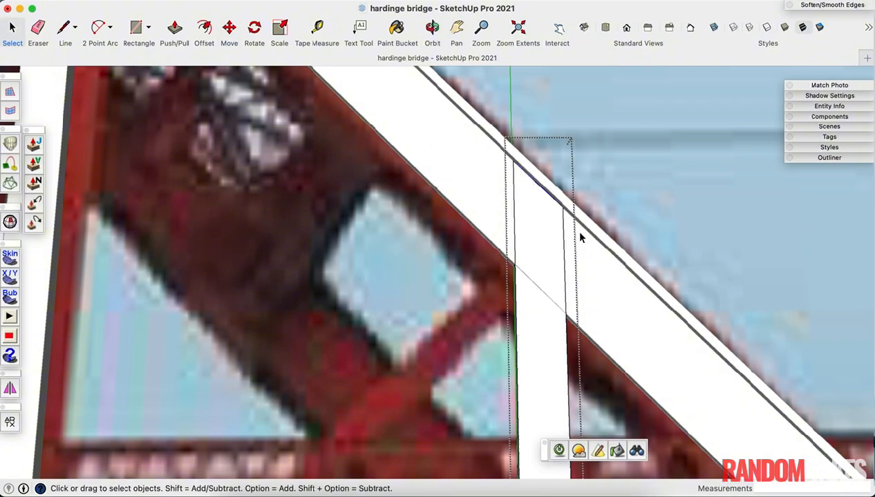
Move the short post's sloped upper end down to the lower edge of the end diagonal
scroll(565, 304, up, 5)
click(567, 304)
middle_drag(567, 297, 557, 202)
scroll(553, 199, down, 10)
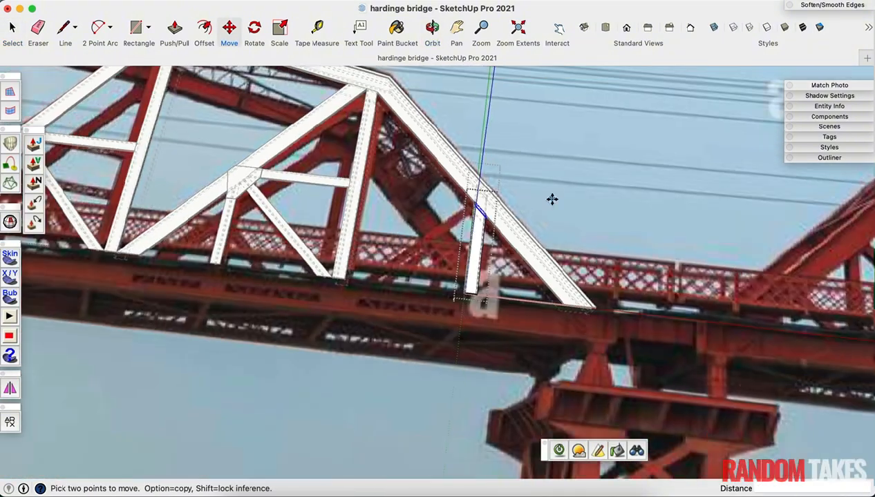
scroll(500, 215, up, 4)
key(space)
Examine the short post's joint with the end diagonal against the reference photo, with and without X-ray
click(485, 197)
scroll(485, 197, up, 3)
scroll(539, 229, down, 8)
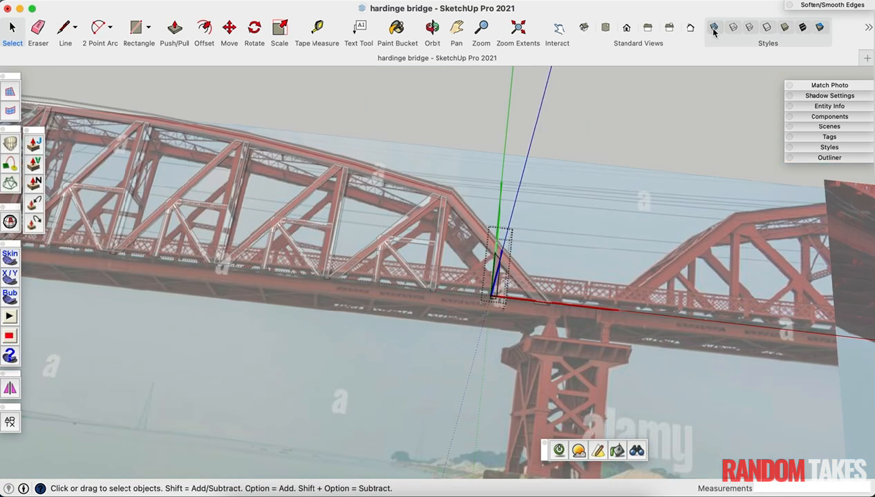
scroll(503, 286, up, 6)
click(503, 286)
middle_drag(503, 286, 463, 276)
scroll(514, 286, up, 3)
scroll(514, 286, down, 3)
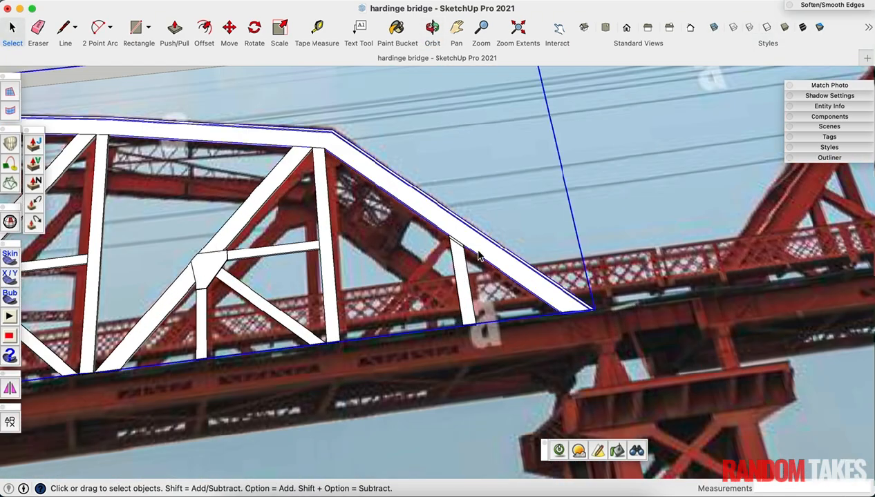
scroll(452, 258, up, 5)
click(449, 259)
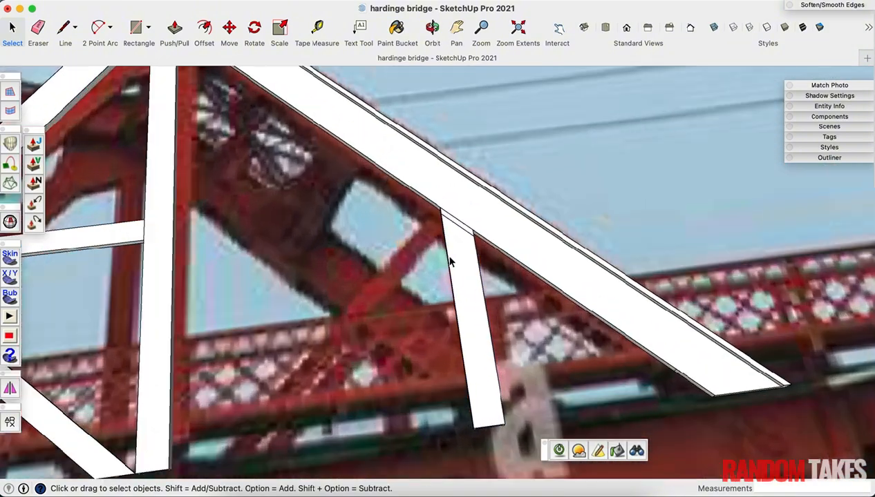
Hide the reference tag so only the truss model is displayed
scroll(449, 259, down, 5)
mouse_move(449, 259)
middle_down()
mouse_move(442, 138)
mouse_move(439, 349)
mouse_move(446, 276)
middle_up()
scroll(446, 276, down, 3)
click(829, 137)
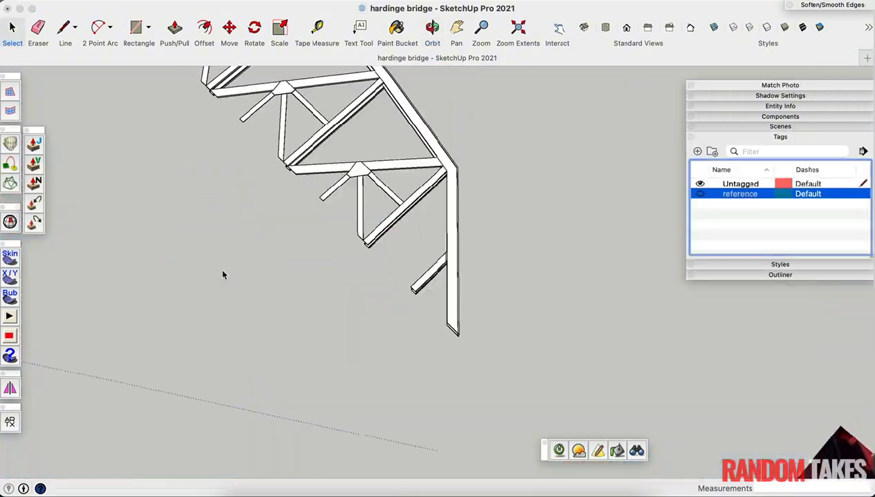
Open the short post's other piece and move its protruding upper end back along its length towards the end diagonal
middle_drag(472, 263, 485, 252)
double_click(486, 250)
scroll(611, 269, up, 3)
click(598, 261)
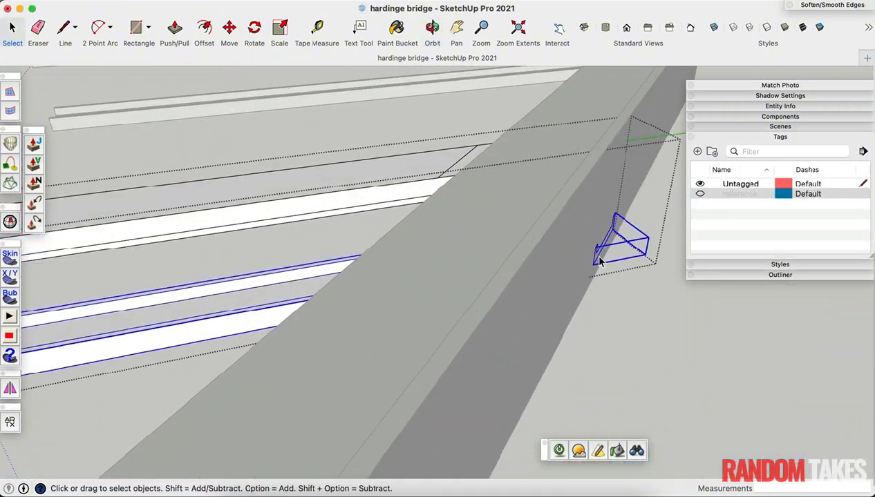
middle_drag(653, 330, 630, 290)
key(m)
click(608, 277)
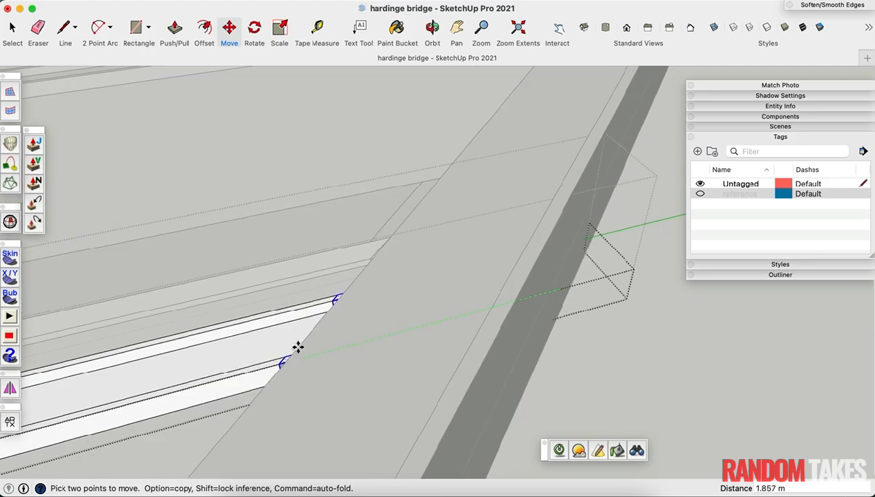
Turn on X-ray and readjust the piece's upper end along its length against the end diagonal's lower edge
middle_drag(298, 347, 374, 253)
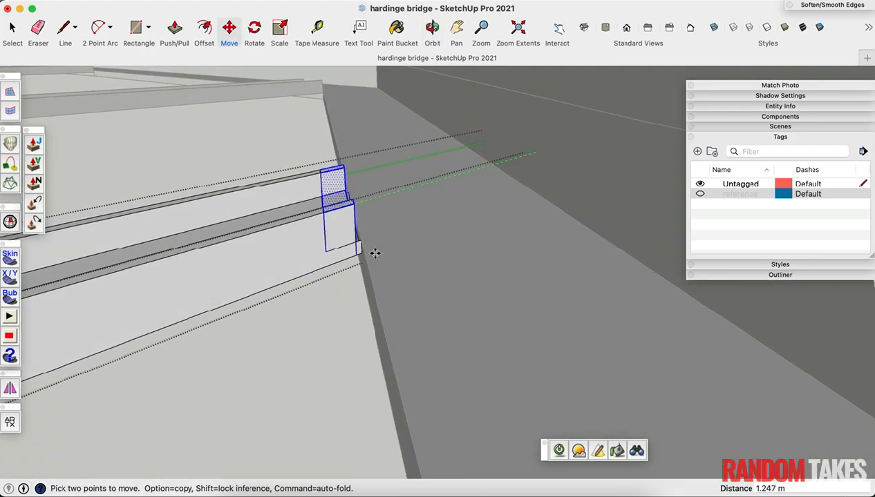
scroll(385, 250, down, 5)
middle_drag(388, 292, 402, 265)
scroll(402, 265, up, 5)
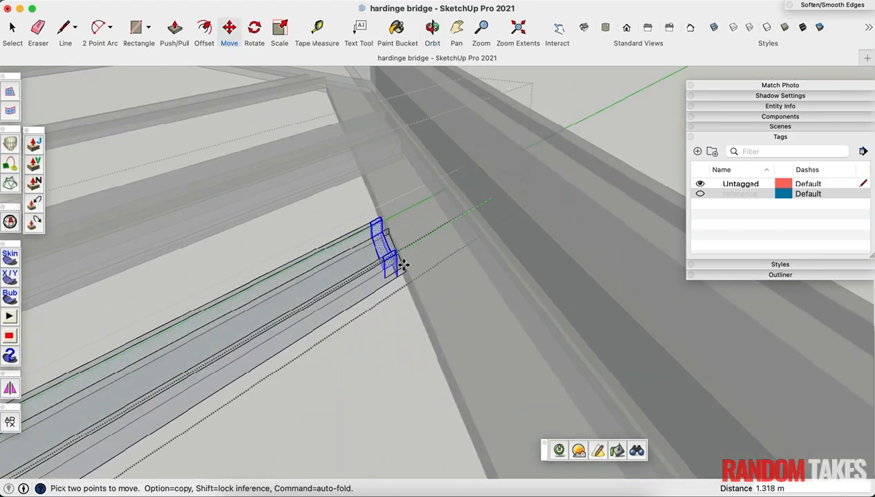
scroll(401, 217, down, 8)
scroll(421, 210, up, 8)
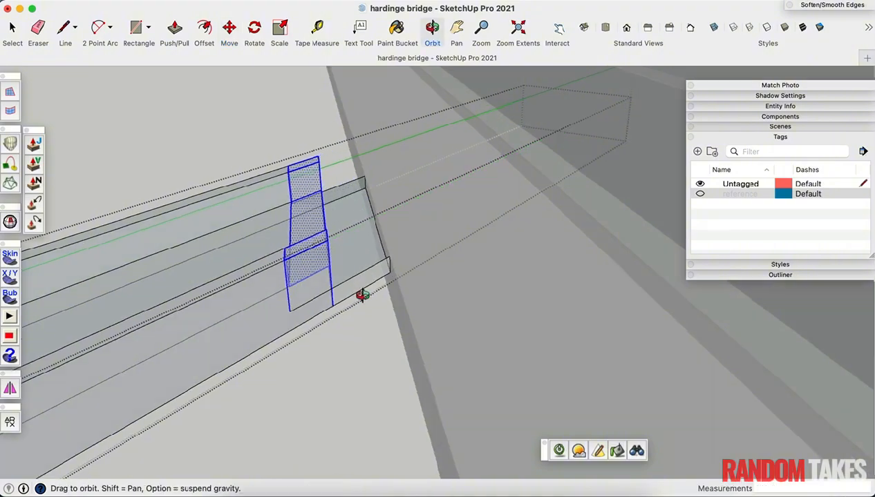
Draw a guide line along the red axis at the diagonal's lower edge and align the piece's upper end with it
middle_drag(362, 296, 392, 144)
middle_drag(391, 187, 437, 293)
scroll(411, 207, up, 3)
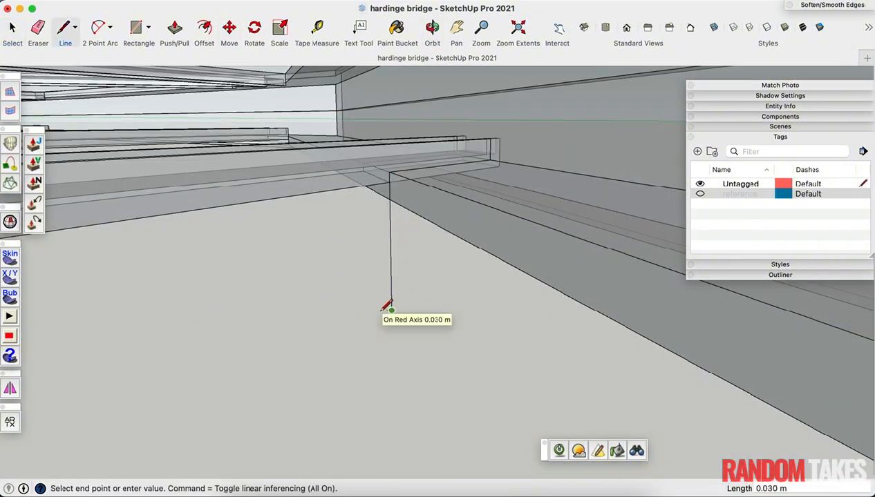
click(496, 161)
click(363, 182)
middle_drag(363, 181, 378, 319)
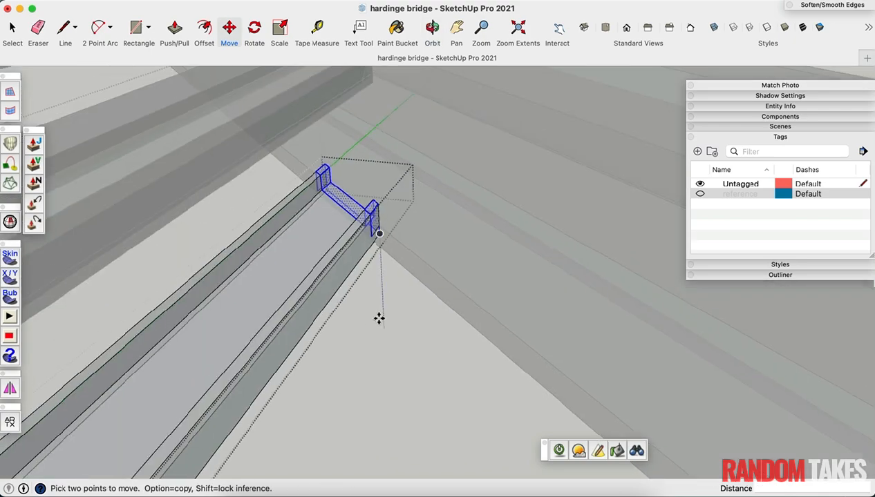
Open the short post's piece overlapping the end diagonal and delete the protruding face at its upper end
key(space)
scroll(379, 318, down, 6)
click(525, 201)
scroll(409, 300, up, 8)
double_click(398, 294)
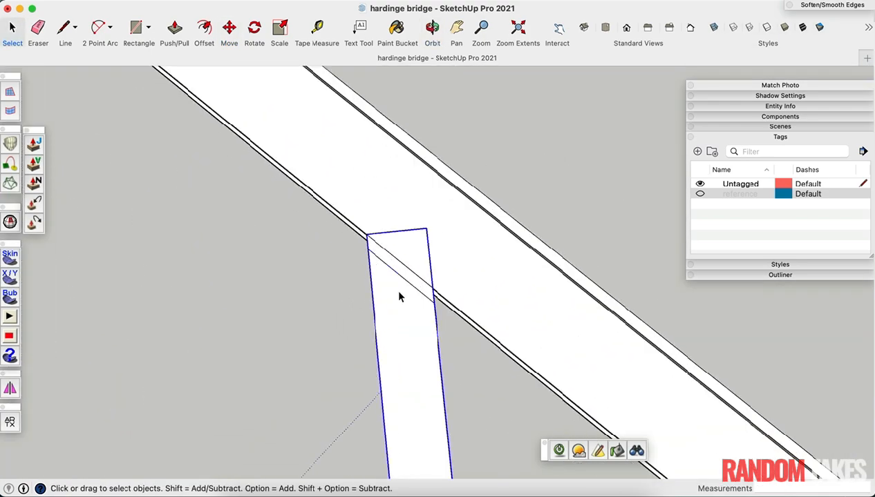
click(402, 271)
middle_drag(402, 272, 414, 297)
click(414, 297)
click(415, 297)
key(Delete)
scroll(413, 299, up, 3)
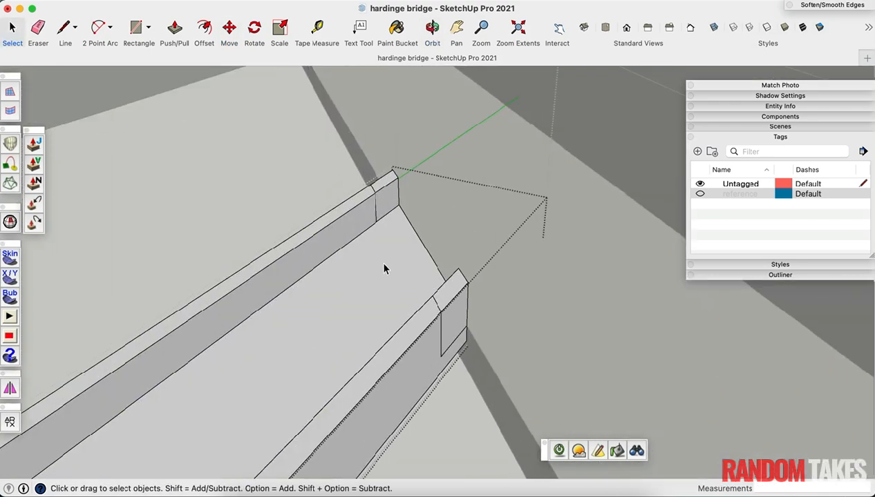
Erase the leftover intersection edges on both flanges at the short post's upper end
click(442, 341)
click(374, 201)
middle_drag(374, 201, 586, 221)
click(387, 225)
key(space)
middle_drag(387, 225, 184, 377)
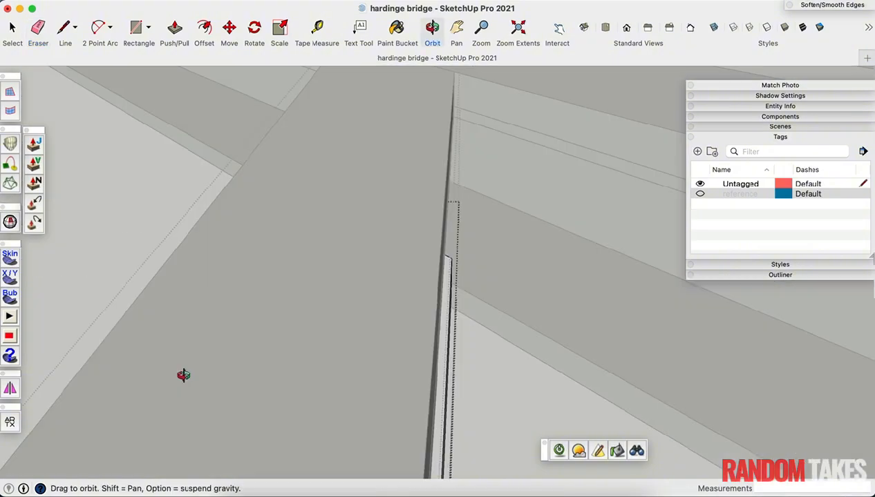
Close the short post and show the reference tag so the photo appears behind the truss
scroll(538, 317, down, 8)
click(539, 317)
middle_drag(538, 317, 731, 274)
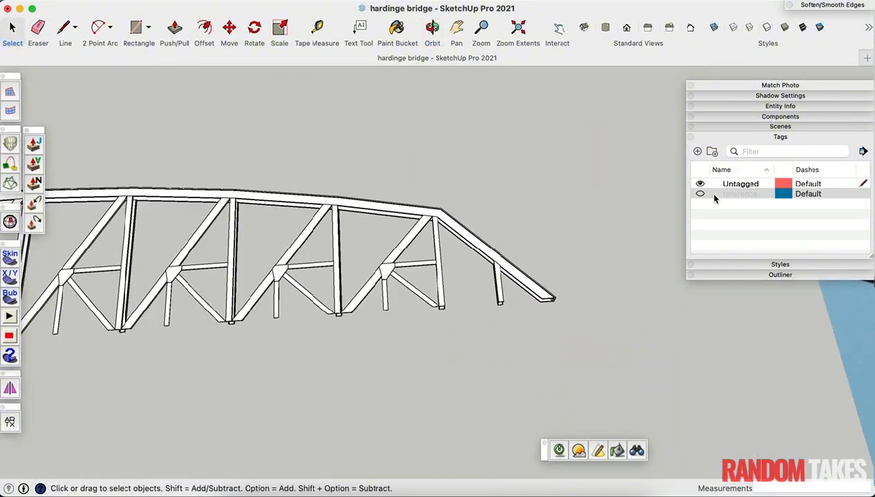
click(700, 194)
scroll(461, 274, up, 5)
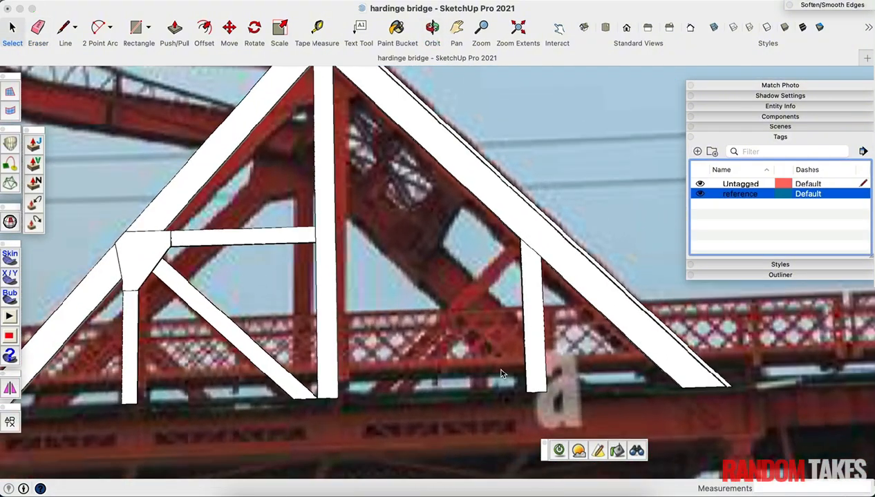
scroll(545, 382, down, 3)
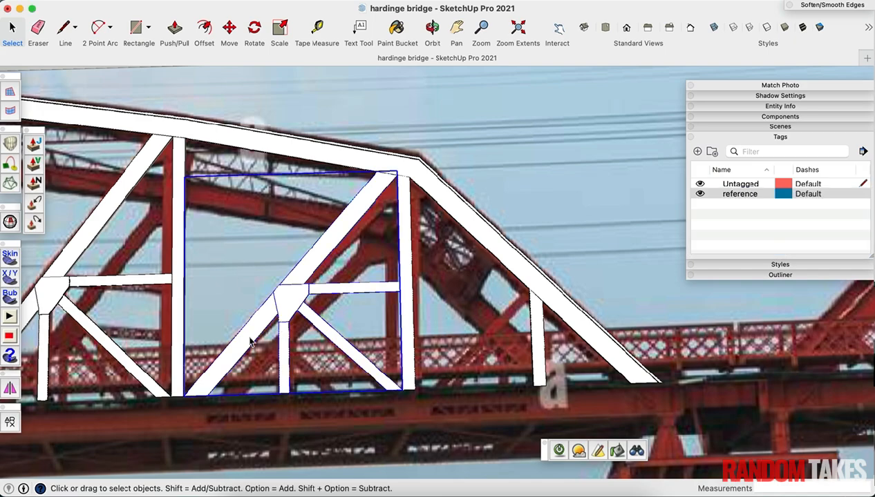
Examine the end bay around the short post against the reference photo and from the side for missing members
middle_drag(243, 364, 393, 336)
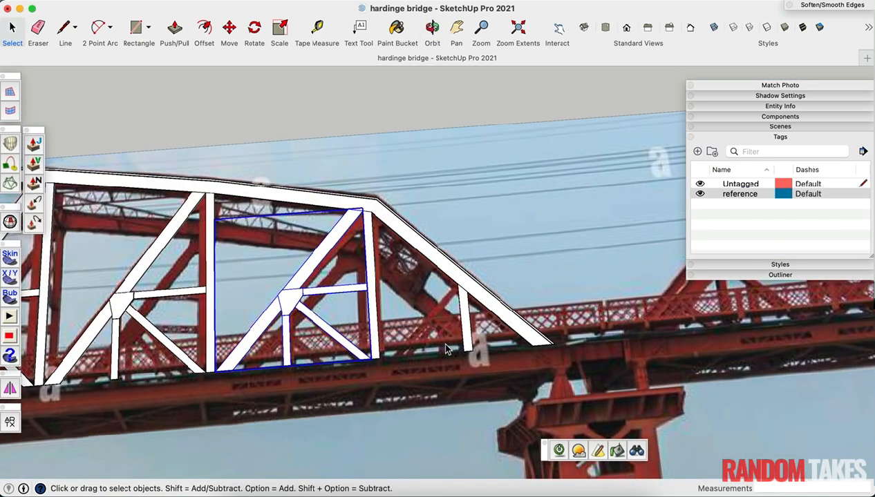
scroll(452, 308, up, 4)
click(471, 342)
scroll(308, 172, down, 8)
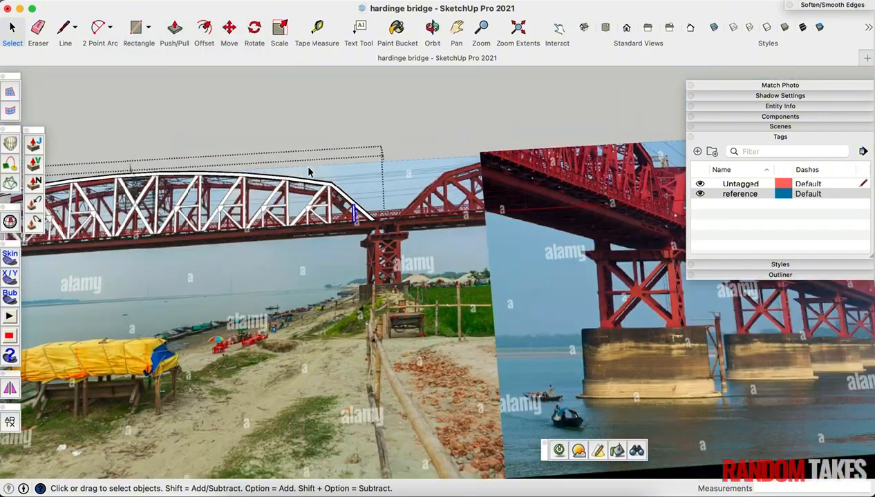
middle_drag(308, 172, 377, 324)
scroll(262, 371, up, 6)
click(376, 340)
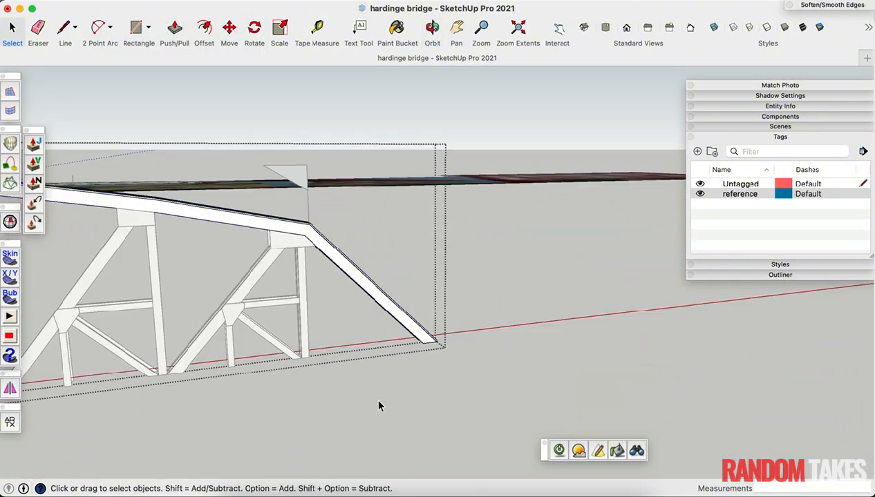
scroll(352, 332, down, 5)
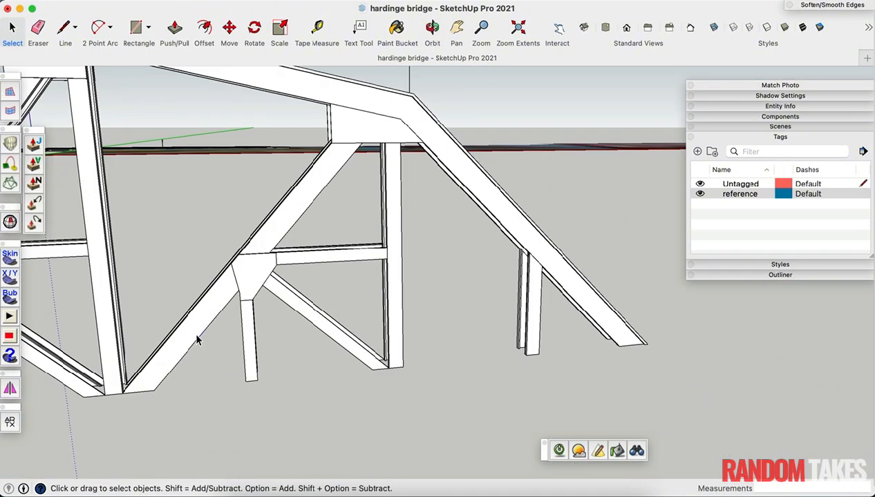
Copy the last bay's diagonal brace into the end bay, with its lower end at the foot of the last vertical post
shift+middle_drag(213, 342, 324, 316)
scroll(429, 371, down, 4)
scroll(373, 374, up, 5)
click(379, 374)
scroll(414, 359, down, 4)
scroll(324, 316, up, 2)
triple_click(323, 317)
scroll(322, 345, down, 4)
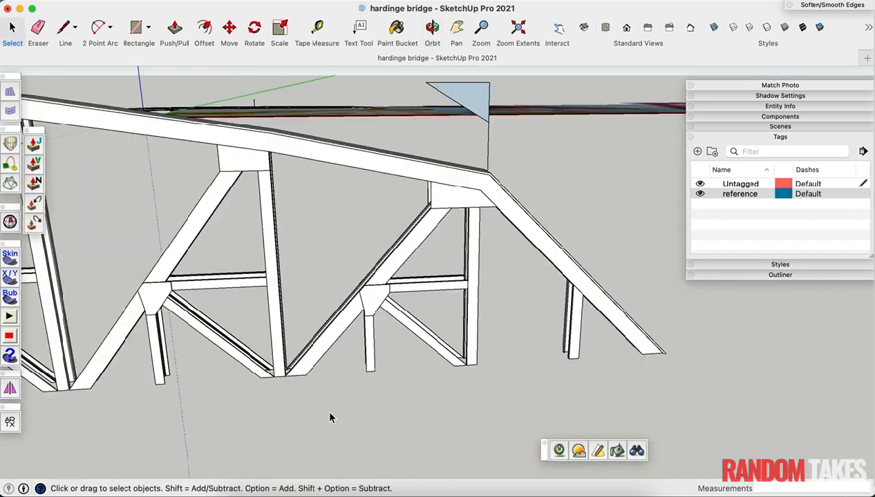
scroll(454, 315, up, 3)
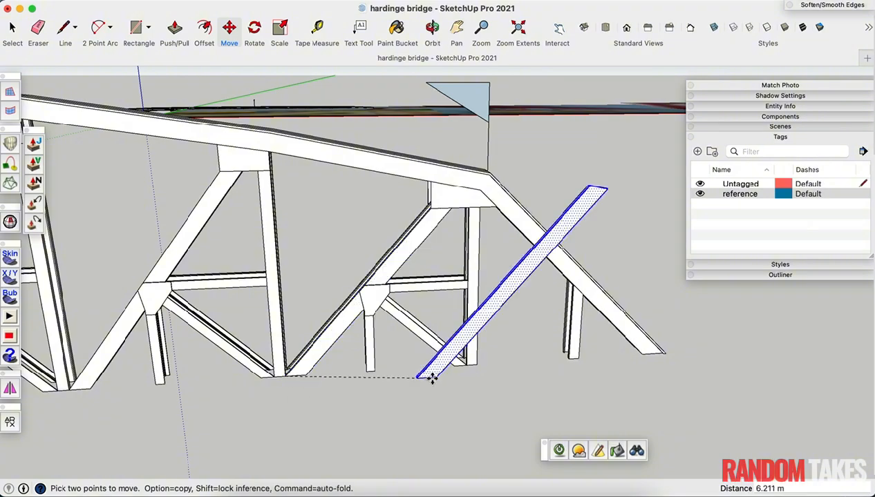
scroll(491, 366, up, 4)
click(492, 366)
scroll(491, 365, down, 4)
middle_drag(483, 362, 446, 325)
scroll(478, 190, up, 4)
key(space)
scroll(469, 208, down, 5)
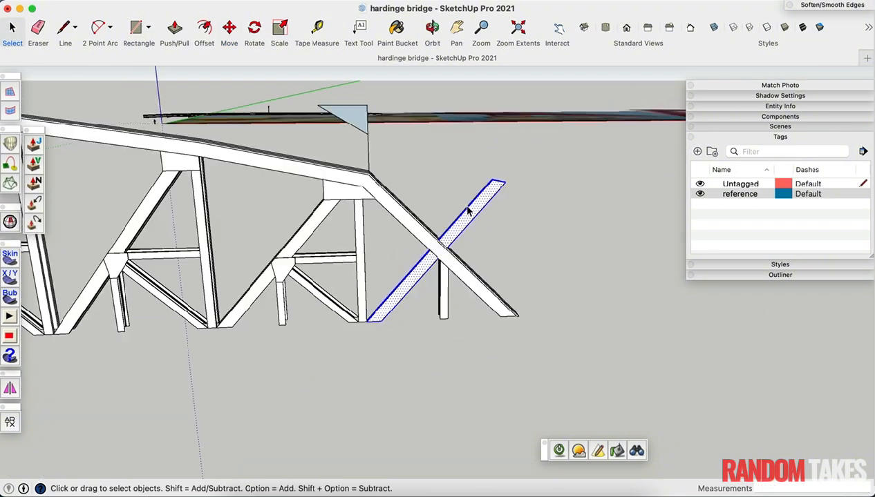
Try to move the copied brace's upper end back along its length to the end diagonal
scroll(515, 210, up, 2)
key(m)
scroll(414, 260, up, 2)
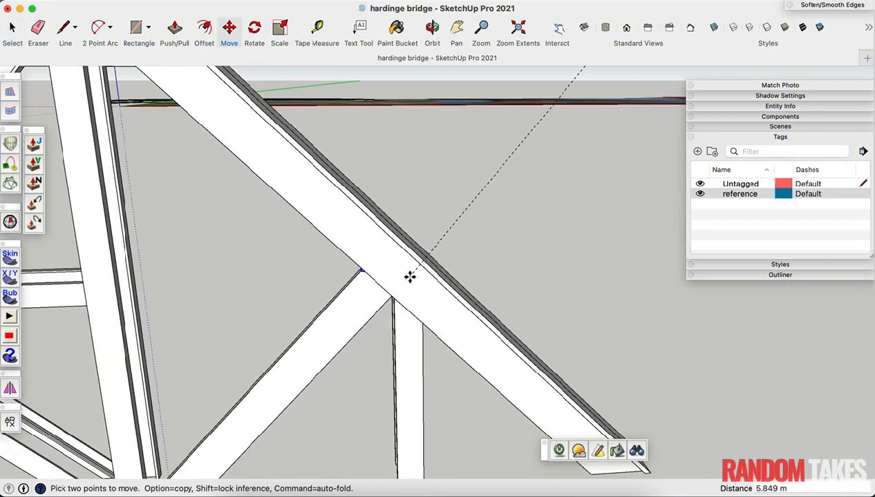
scroll(482, 239, down, 3)
middle_drag(482, 239, 653, 215)
scroll(408, 260, up, 5)
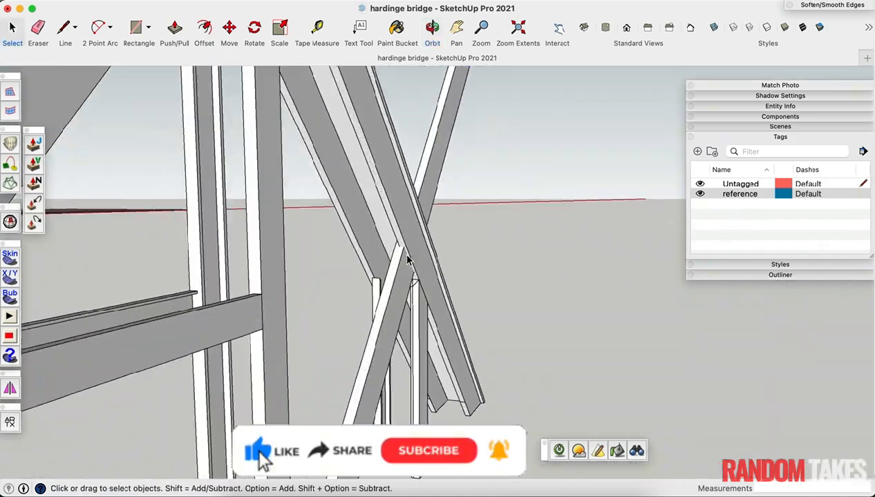
Intersect the copied brace's faces with the model where it crosses the end diagonal
middle_drag(408, 260, 287, 265)
scroll(371, 243, down, 5)
click(371, 243)
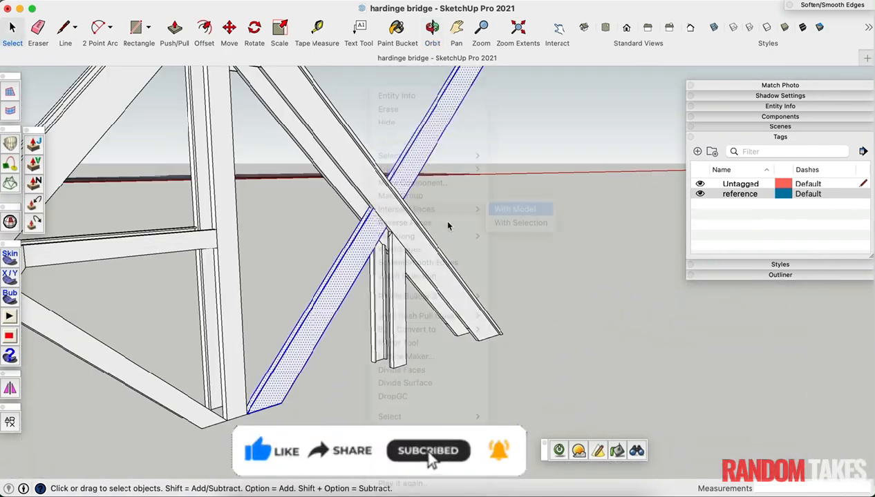
click(447, 226)
mouse_move(448, 226)
middle_down()
mouse_move(525, 238)
mouse_move(452, 200)
mouse_move(516, 189)
mouse_move(525, 158)
mouse_move(570, 127)
mouse_move(553, 112)
mouse_move(566, 125)
middle_up()
scroll(448, 191, up, 5)
Draw cut edges on the copied brace's two flanges where they meet the end diagonal
click(449, 191)
key(l)
click(452, 177)
scroll(401, 283, down, 3)
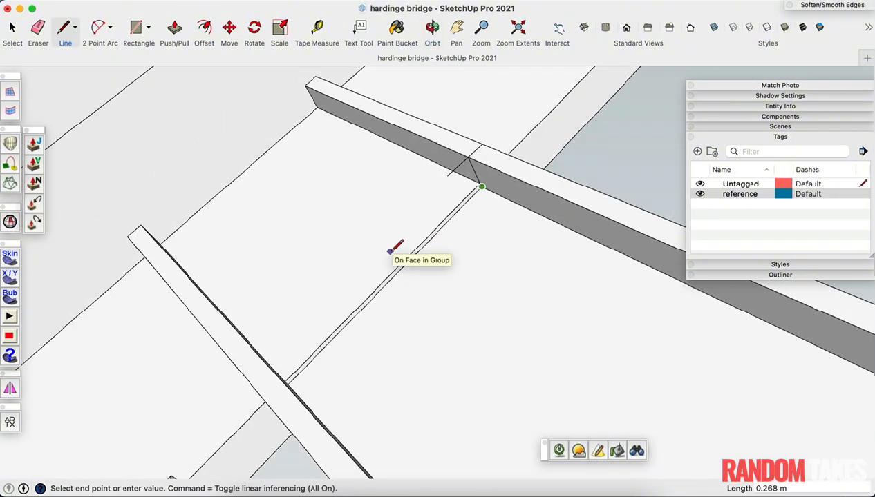
mouse_move(397, 250)
middle_down()
mouse_move(404, 285)
mouse_move(611, 191)
mouse_move(402, 296)
middle_up()
key(e)
key(l)
scroll(379, 269, up, 2)
click(380, 268)
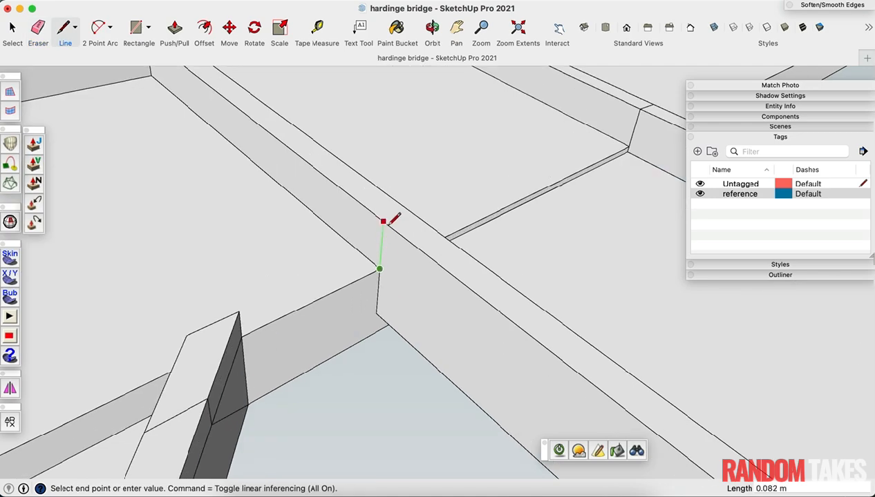
click(360, 308)
Draw a line across the brace between its two flanges to close off the cut end
middle_drag(409, 242, 308, 398)
scroll(445, 207, up, 5)
scroll(338, 266, down, 5)
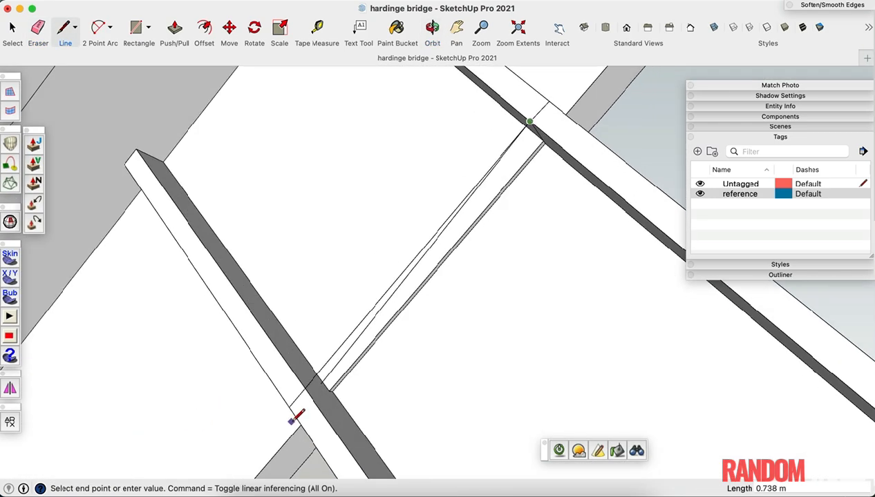
scroll(294, 417, up, 4)
click(234, 423)
Erase the part of the brace's flanges and web that protrudes beyond the cut at the end diagonal
key(space)
click(264, 308)
scroll(277, 305, down, 5)
middle_drag(302, 301, 330, 209)
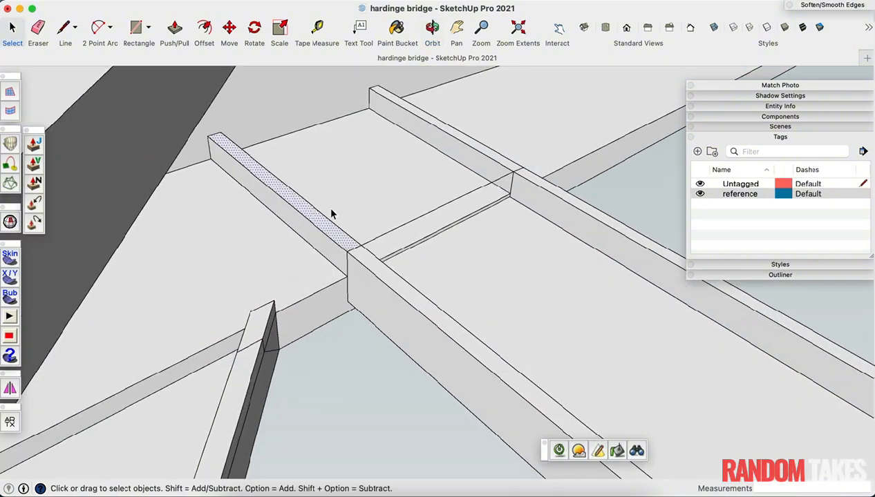
key(e)
drag(489, 142, 370, 102)
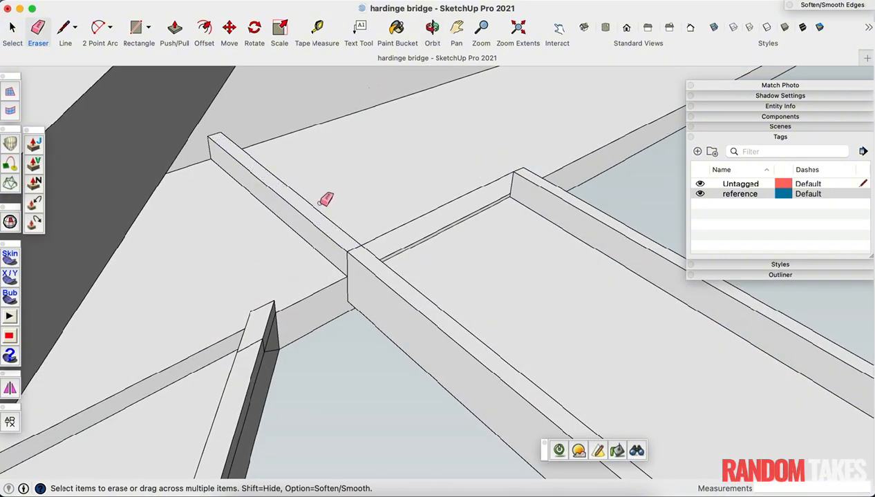
drag(320, 204, 269, 219)
mouse_move(225, 138)
mouse_down()
mouse_move(209, 150)
mouse_move(232, 160)
mouse_up()
scroll(248, 247, down, 3)
mouse_move(373, 226)
middle_down()
mouse_move(258, 396)
mouse_move(257, 438)
middle_up()
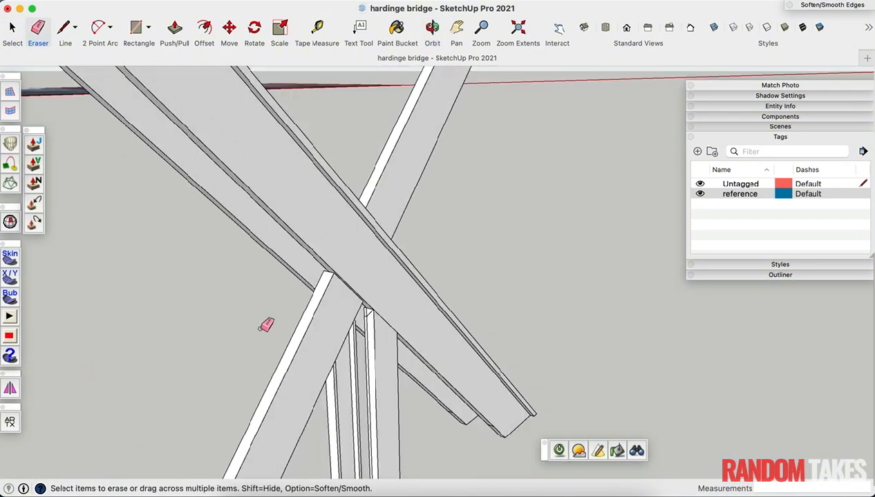
Open the copied brace's other piece for editing and hide the rest of the model
key(space)
middle_drag(266, 326, 456, 284)
mouse_move(487, 140)
middle_down()
mouse_move(770, 256)
mouse_move(775, 294)
middle_up()
scroll(447, 357, up, 4)
click(444, 201)
scroll(402, 263, down, 5)
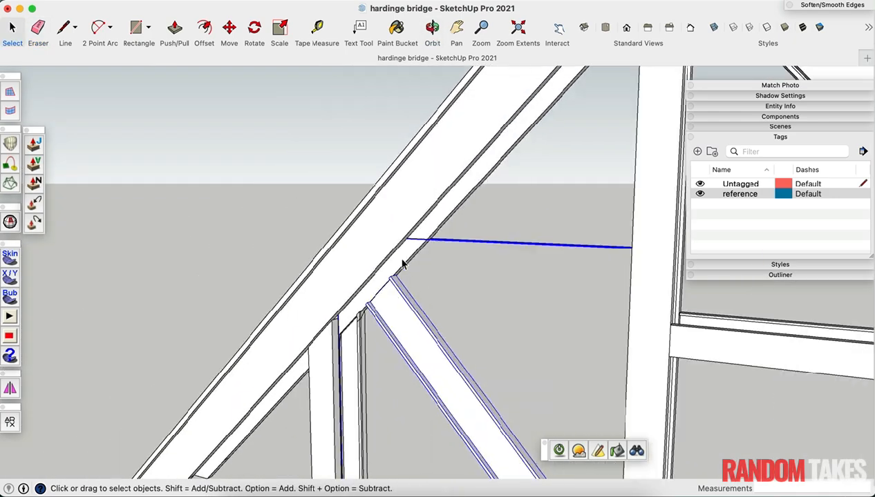
middle_drag(408, 269, 483, 290)
scroll(408, 262, up, 5)
double_click(422, 259)
click(135, 2)
mouse_move(166, 238)
click(294, 239)
Erase the remaining faces and edges of the piece's end beyond the intersection line
scroll(408, 222, up, 4)
middle_drag(476, 235, 726, 324)
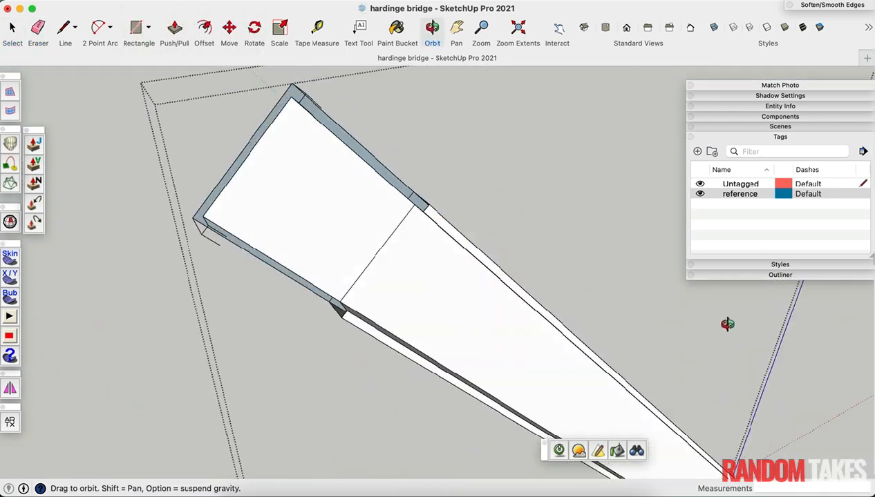
scroll(335, 181, down, 2)
drag(333, 90, 192, 245)
Draw edges along the cut at the first flange of the piece's open end
key(l)
middle_drag(377, 303, 271, 389)
click(220, 391)
key(space)
scroll(246, 384, down, 3)
mouse_move(276, 346)
middle_down()
mouse_move(440, 131)
mouse_move(395, 293)
mouse_move(432, 218)
mouse_move(521, 215)
mouse_move(433, 215)
mouse_move(231, 389)
mouse_move(234, 315)
mouse_move(297, 311)
middle_up()
scroll(235, 373, up, 3)
key(l)
click(273, 353)
click(192, 387)
Draw a line from the flange's inner corner across the open end to cap the piece
scroll(220, 382, up, 2)
key(e)
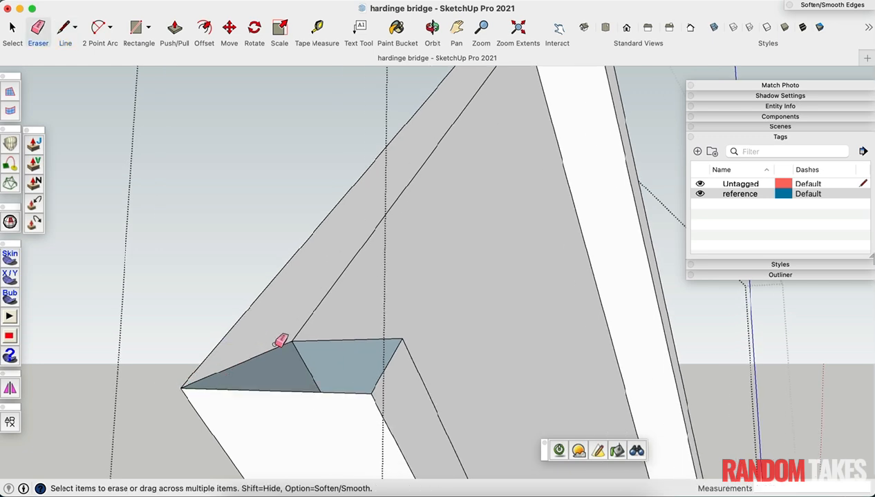
middle_drag(253, 418, 294, 394)
scroll(291, 359, up, 2)
key(l)
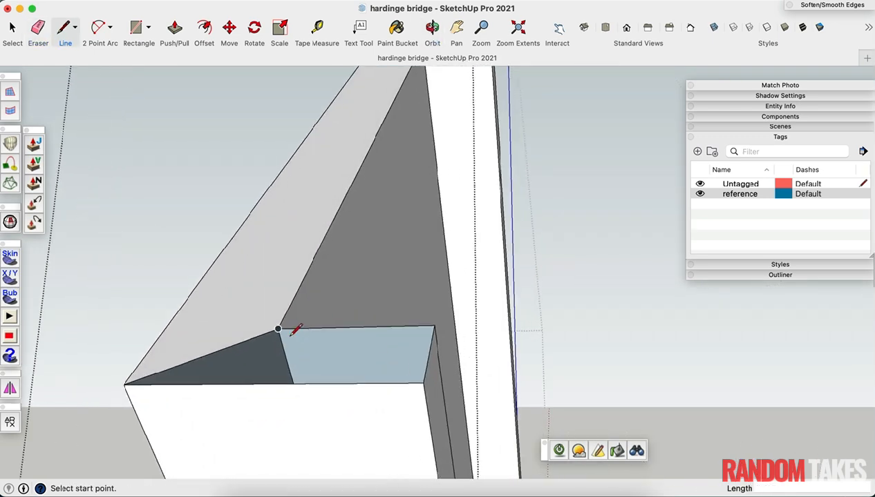
click(278, 328)
click(532, 323)
scroll(430, 354, up, 2)
middle_drag(430, 354, 17, 471)
scroll(470, 298, up, 4)
Draw another edge between the corners of the piece's cut end to fill in its missing face
click(475, 291)
middle_drag(475, 290, 485, 252)
middle_drag(287, 457, 298, 371)
key(space)
key(l)
click(284, 365)
scroll(282, 369, down, 5)
scroll(353, 372, up, 4)
click(357, 356)
mouse_move(357, 356)
middle_down()
mouse_move(295, 383)
mouse_move(295, 233)
mouse_move(529, 371)
mouse_move(493, 332)
middle_up()
Erase the stray edges around the corners of the newly capped end
key(space)
middle_drag(437, 264, 423, 277)
key(e)
click(436, 226)
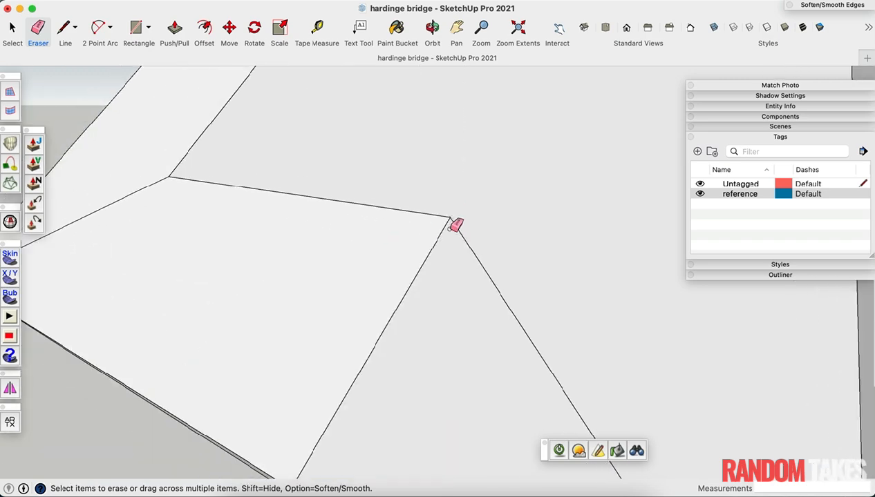
middle_drag(454, 226, 462, 220)
key(e)
mouse_move(504, 249)
middle_down()
mouse_move(371, 426)
mouse_move(197, 284)
mouse_move(324, 238)
mouse_move(249, 211)
mouse_move(339, 226)
mouse_move(399, 330)
middle_up()
scroll(339, 225, up, 5)
scroll(334, 228, up, 3)
scroll(335, 227, down, 2)
key(e)
click(347, 221)
Draw the missing edge across the open end between the opposite flange and the web
scroll(349, 221, down, 8)
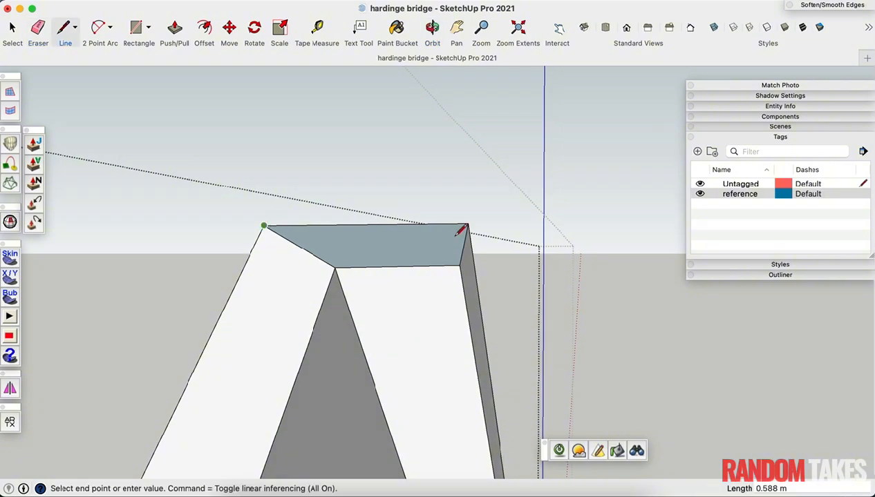
click(537, 224)
middle_drag(536, 223, 354, 286)
middle_drag(510, 284, 597, 274)
click(530, 269)
middle_drag(530, 268, 195, 282)
Erase the leftover edges at the trimmed flange end and close the piece to return to the full truss
scroll(446, 271, up, 6)
click(446, 251)
click(614, 80)
middle_drag(614, 81, 522, 279)
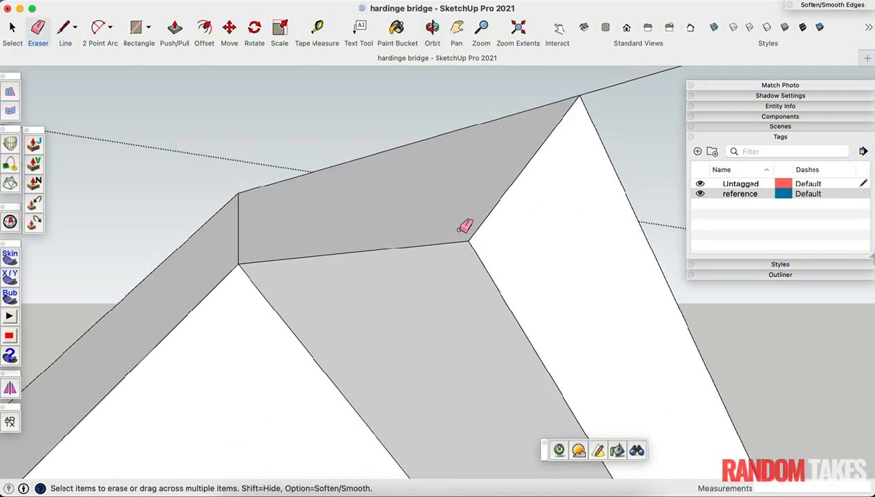
click(590, 95)
scroll(503, 284, down, 5)
middle_drag(327, 229, 619, 367)
key(space)
click(619, 367)
mouse_move(387, 346)
middle_down()
mouse_move(595, 383)
mouse_move(553, 372)
middle_up()
scroll(437, 329, down, 5)
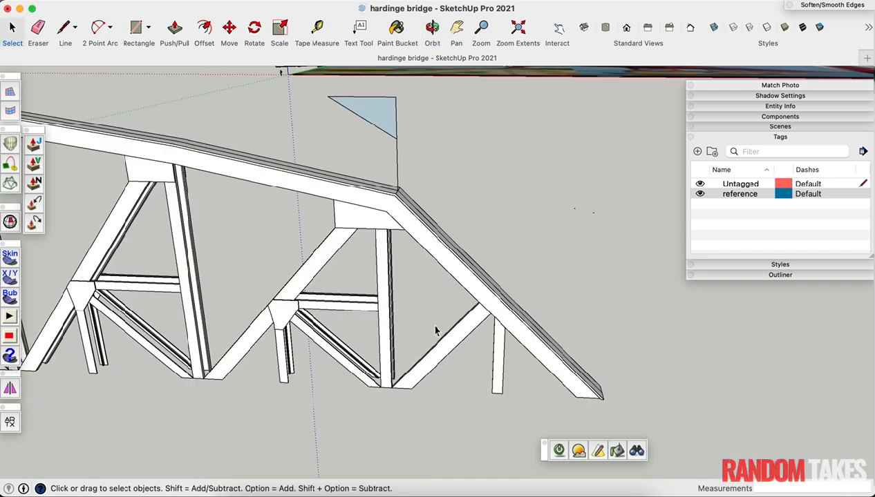
Turn the end bay's trimmed diagonal brace into a component with a "cross beam" definition name
scroll(436, 331, up, 3)
double_click(442, 362)
right_click(442, 361)
click(487, 154)
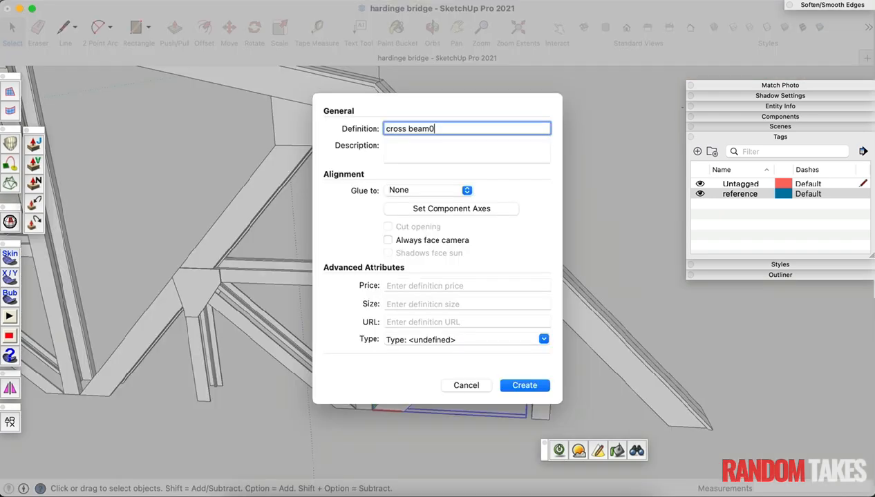
key(Return)
Create a mirrored copy of the end bay's diagonal brace for the opposite side of the truss
middle_drag(458, 387, 487, 394)
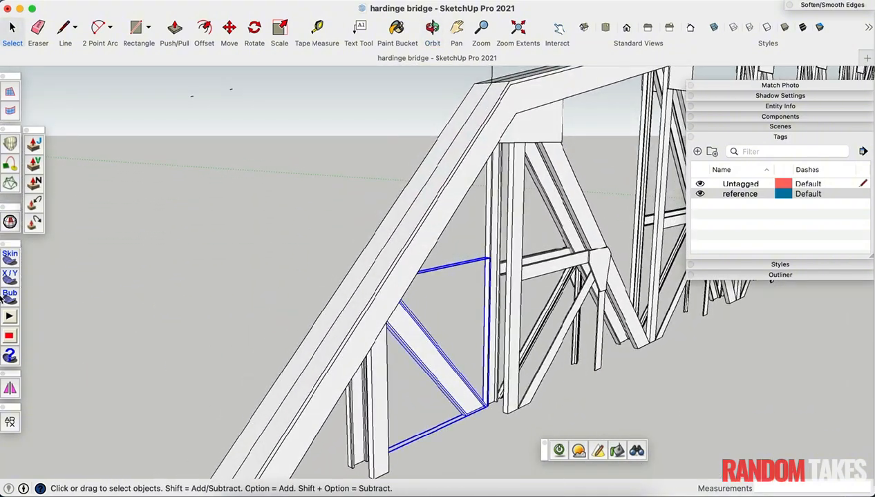
click(10, 388)
scroll(432, 400, up, 2)
scroll(509, 428, down, 2)
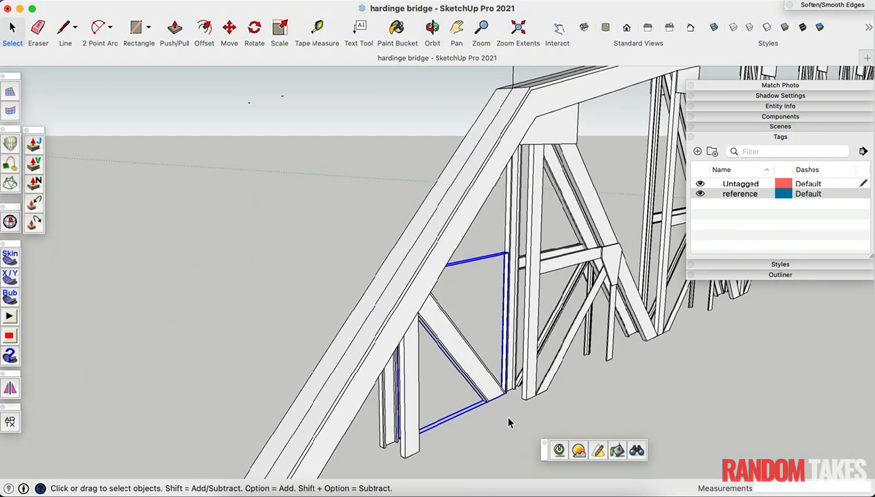
Move the mirrored brace by its lower corner along the red axis, aligned with the next bay's lower end point
middle_drag(539, 311, 538, 408)
scroll(538, 408, up, 3)
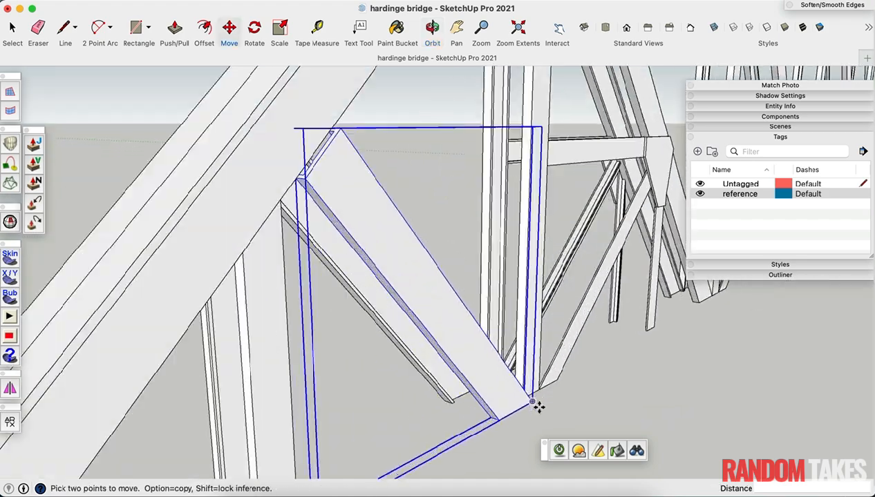
scroll(480, 413, down, 3)
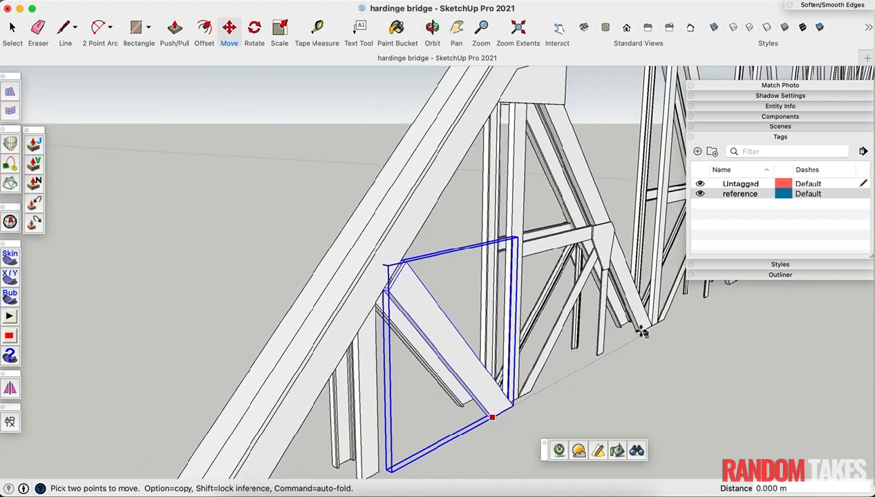
scroll(641, 330, up, 5)
click(641, 330)
scroll(641, 330, down, 5)
key(space)
middle_drag(565, 391, 395, 440)
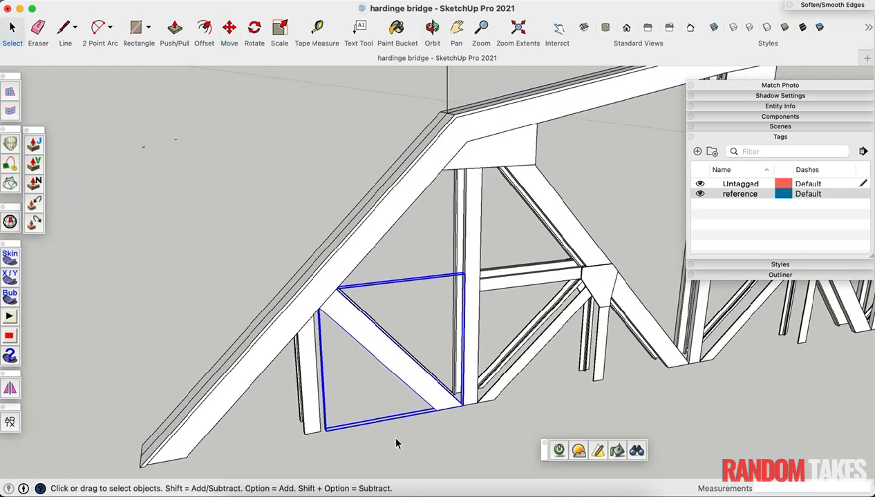
click(395, 440)
Open the short end post for editing and clean up the stray edges at its trimmed upper end
scroll(362, 332, up, 3)
middle_drag(359, 333, 330, 317)
scroll(346, 381, down, 3)
scroll(525, 253, up, 6)
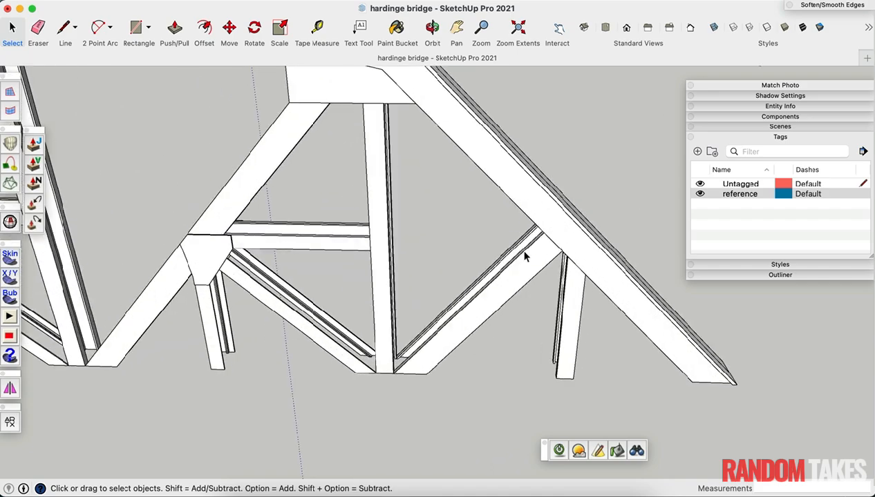
middle_drag(573, 308, 621, 226)
scroll(556, 271, up, 6)
middle_drag(525, 261, 644, 362)
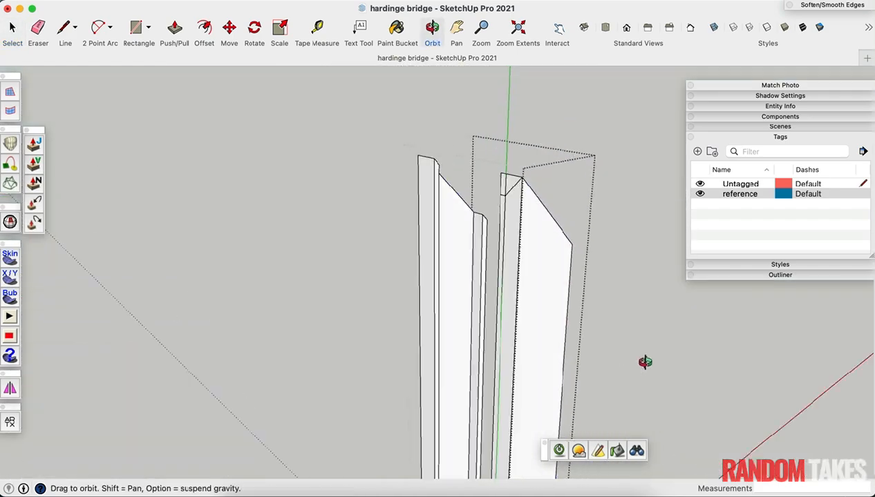
middle_drag(295, 358, 673, 381)
scroll(595, 353, up, 3)
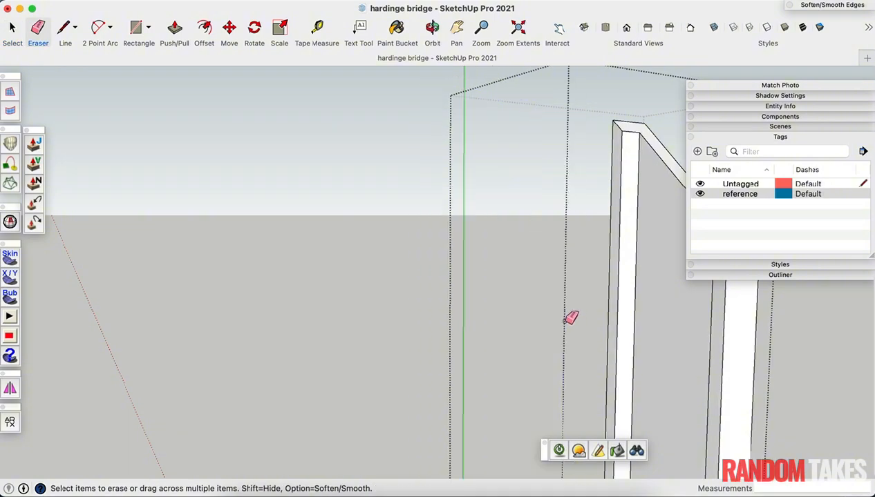
middle_drag(491, 242, 671, 287)
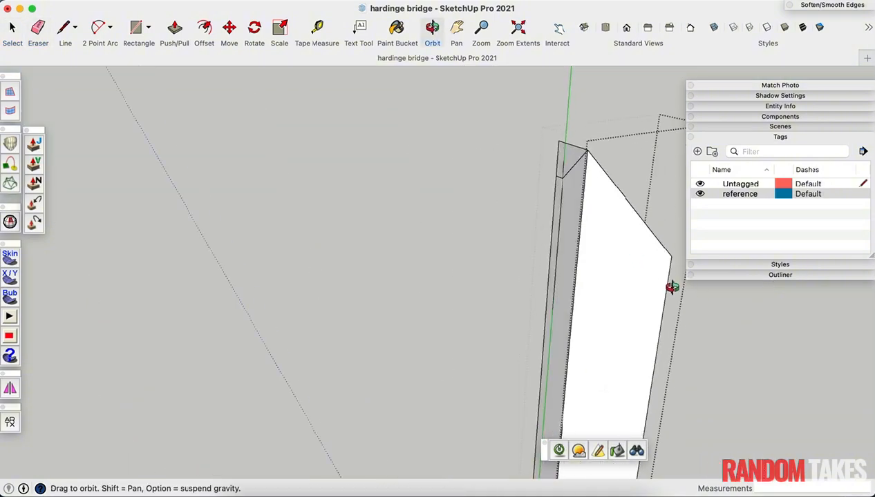
key(space)
scroll(591, 323, down, 4)
click(591, 324)
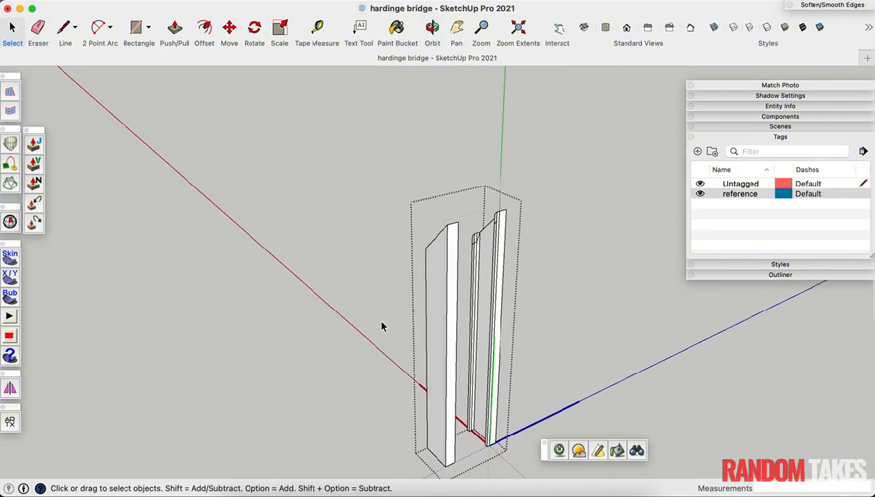
scroll(456, 157, up, 6)
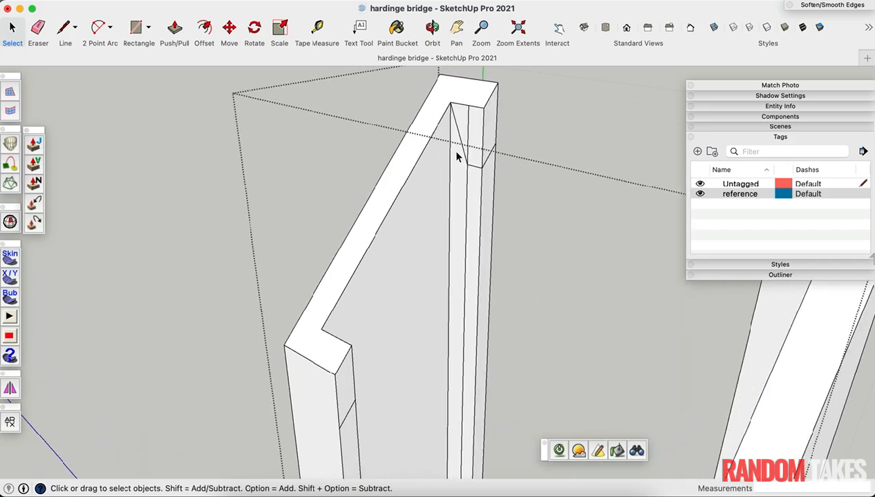
key(space)
scroll(332, 347, down, 5)
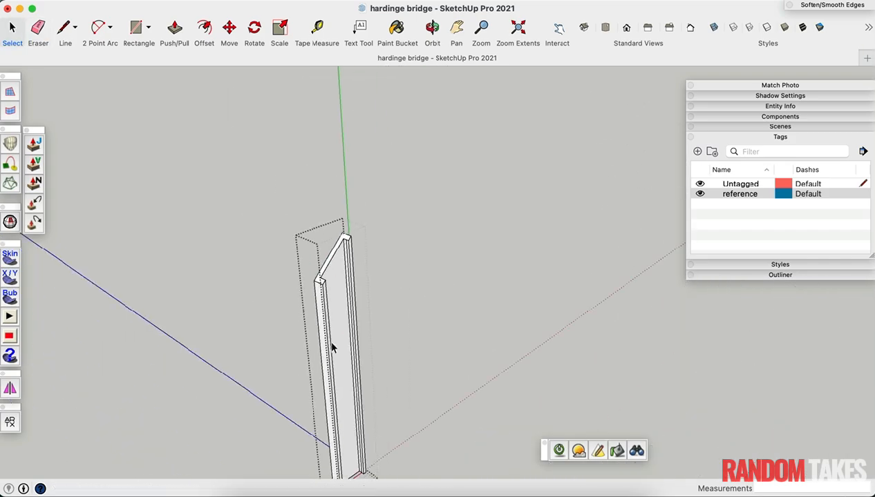
Examine how the end bay's short posts and braces line up with the rest of the truss
middle_drag(462, 333, 160, 328)
scroll(177, 267, up, 5)
middle_drag(177, 267, 387, 263)
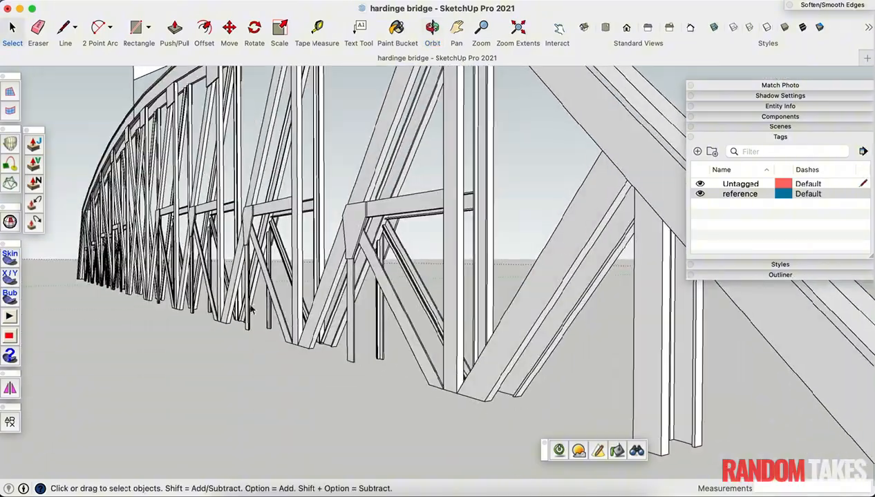
scroll(250, 309, down, 5)
middle_drag(250, 308, 508, 339)
scroll(594, 319, up, 4)
scroll(529, 275, down, 5)
middle_drag(487, 274, 630, 265)
scroll(503, 281, up, 8)
scroll(386, 177, down, 4)
Move the short end post by its bottom corner to line up with the neighbouring vertical post's lower corner
middle_drag(378, 174, 457, 443)
scroll(459, 421, up, 5)
click(464, 408)
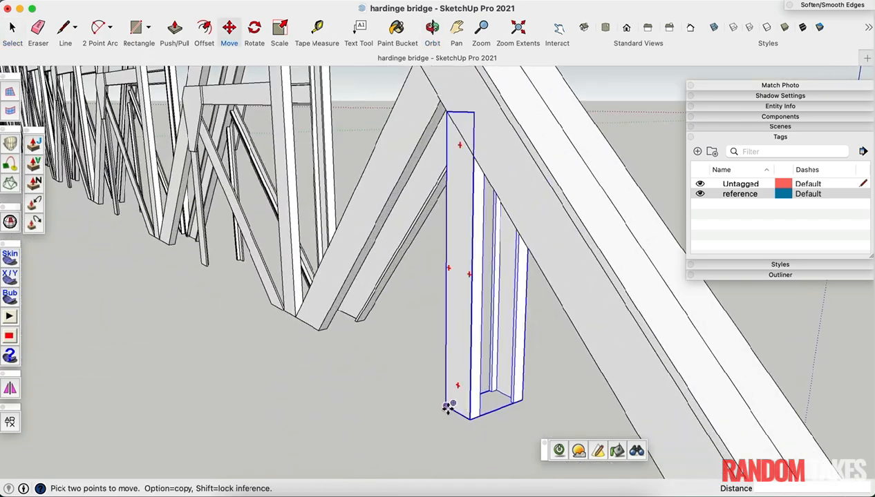
scroll(296, 318, up, 6)
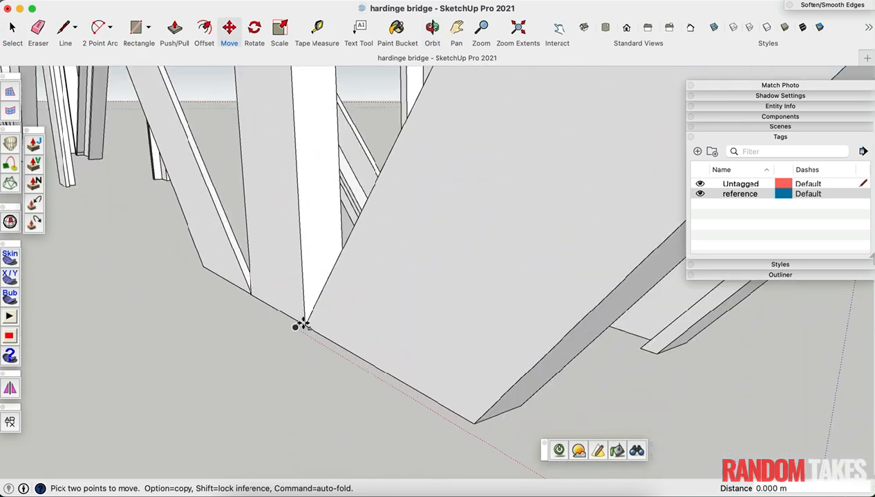
click(302, 325)
scroll(253, 322, down, 7)
key(space)
middle_drag(265, 317, 395, 431)
click(381, 353)
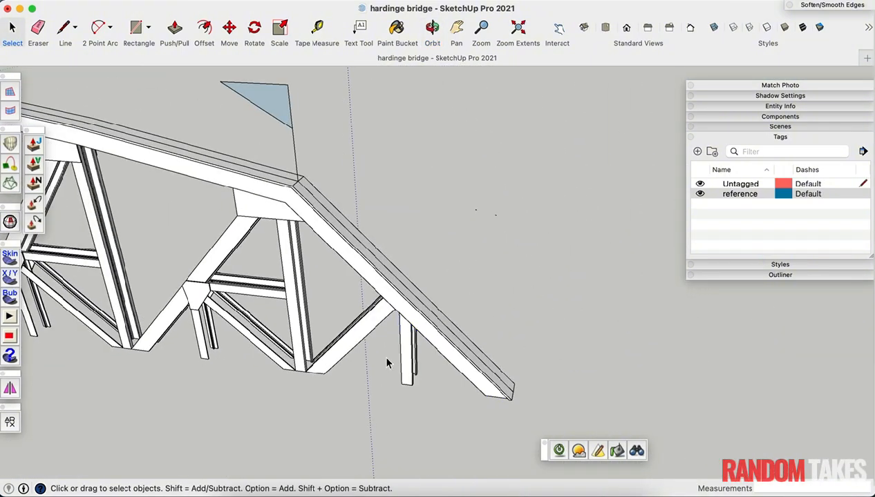
Draw a line about 3.2 m long from the short post's outer edge across the brace, perpendicular to the brace
middle_drag(382, 353, 527, 254)
scroll(526, 254, up, 3)
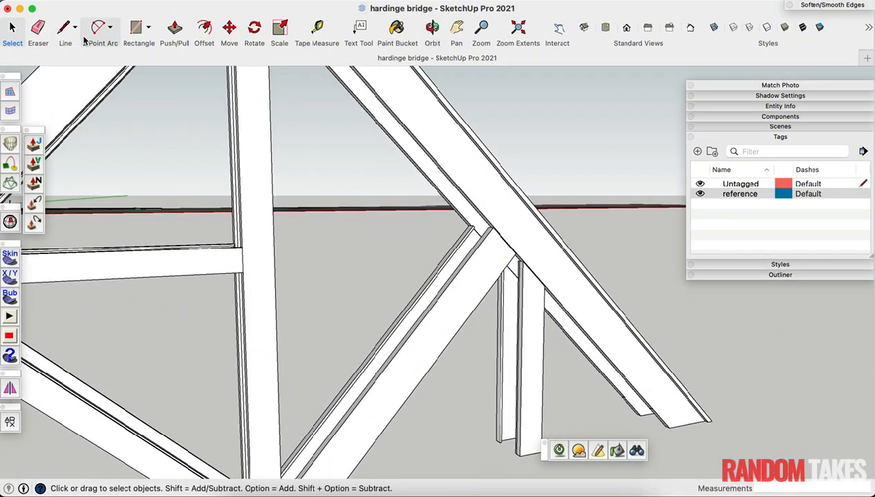
middle_drag(372, 231, 565, 283)
scroll(518, 371, down, 5)
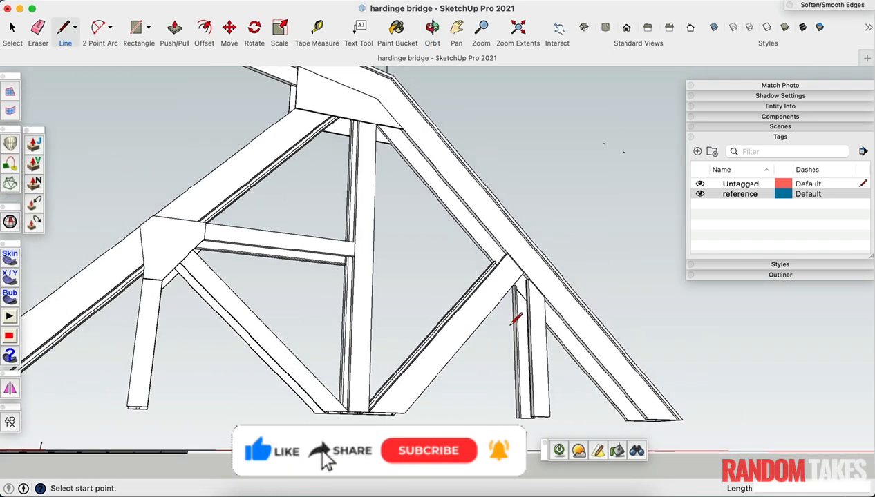
scroll(488, 273, up, 6)
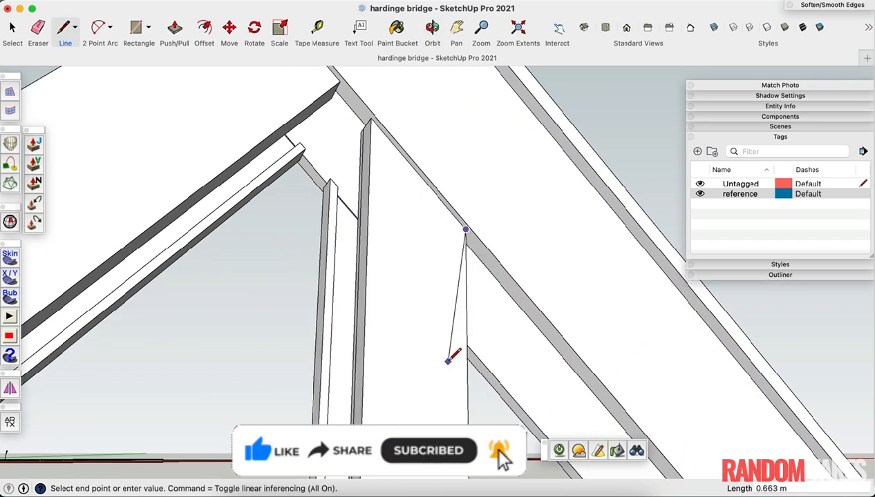
scroll(448, 360, down, 3)
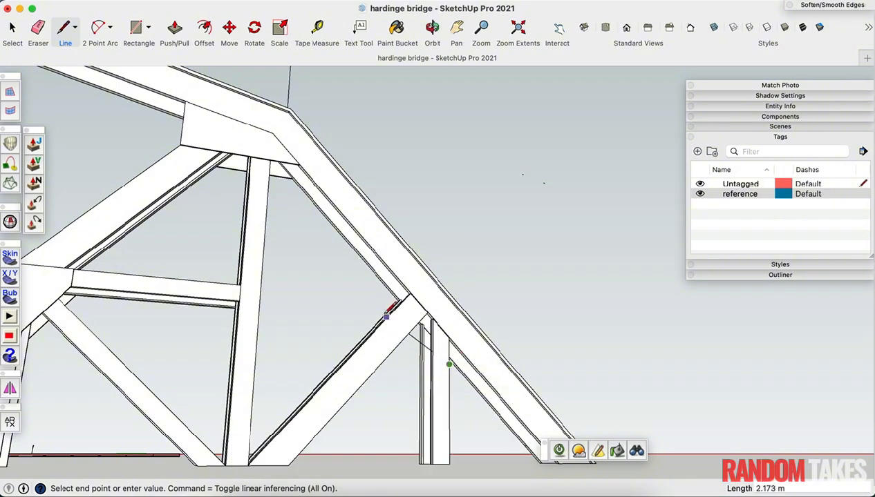
middle_drag(373, 333, 464, 348)
scroll(437, 316, up, 3)
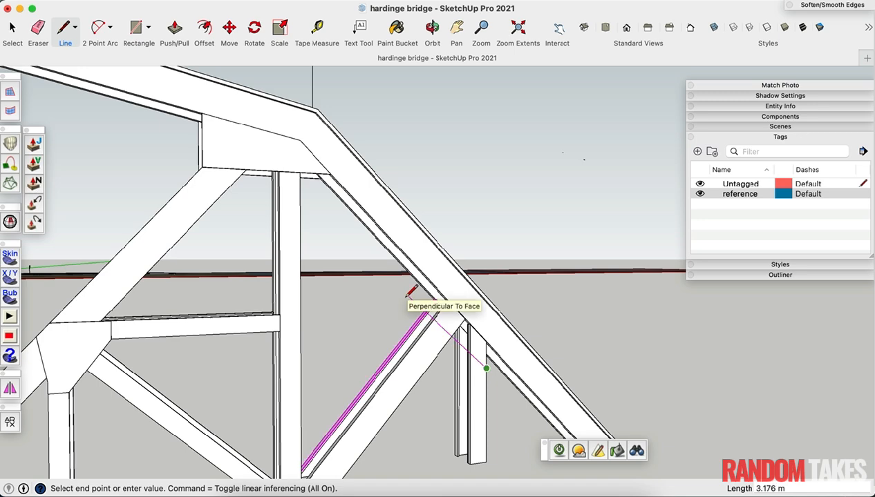
key(space)
scroll(429, 315, up, 4)
middle_drag(445, 328, 475, 341)
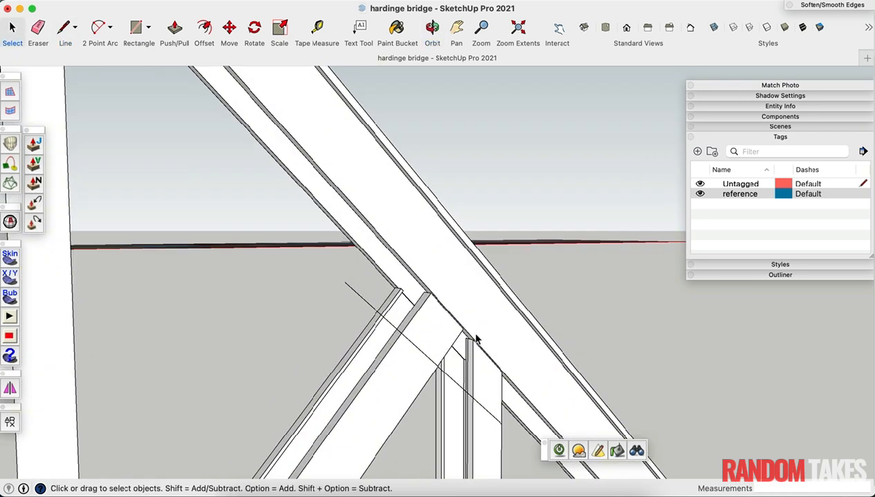
Draw the upper end of the joint plate outline from the line across the brace up to the end diagonal
scroll(414, 340, up, 3)
key(l)
scroll(394, 340, up, 1)
middle_drag(429, 327, 424, 321)
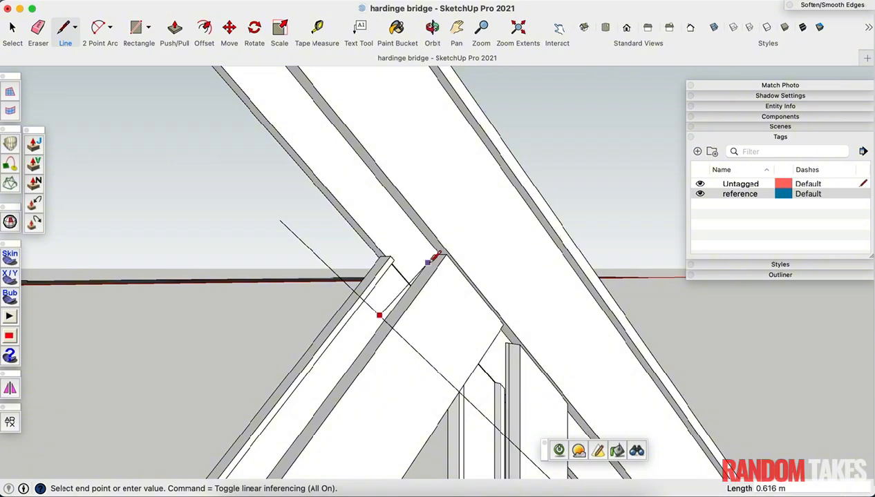
middle_drag(429, 261, 447, 242)
middle_drag(372, 264, 429, 369)
scroll(515, 383, up, 1)
Close the plate outline along the end diagonal and down to the short post's outer edge
click(525, 381)
scroll(525, 381, down, 5)
scroll(442, 371, up, 8)
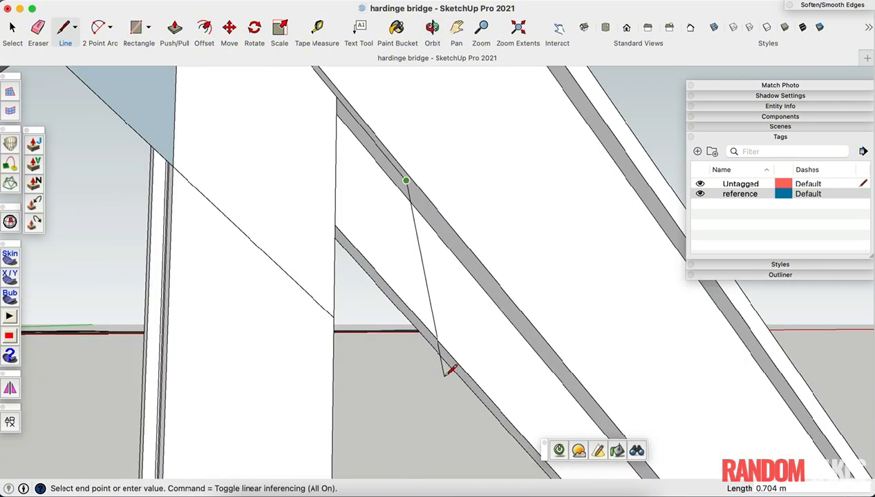
Erase the line end overshooting the plate outline and group the plate's faces
scroll(445, 371, down, 5)
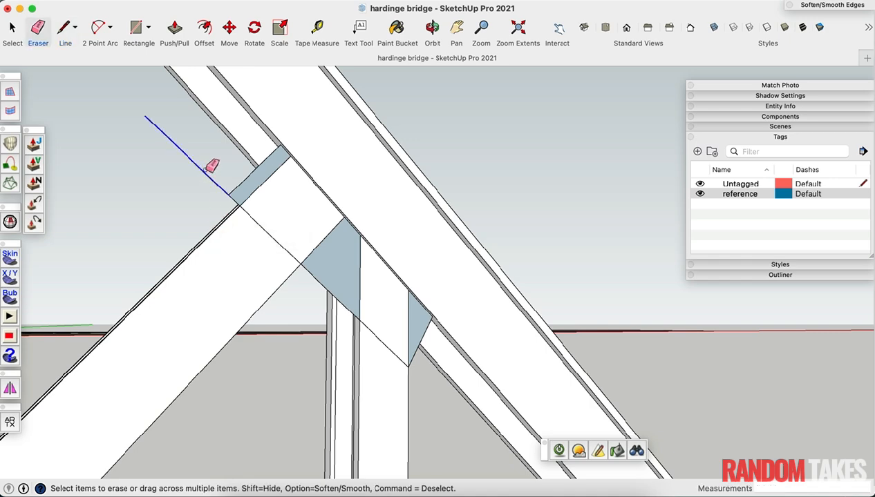
scroll(369, 332, up, 3)
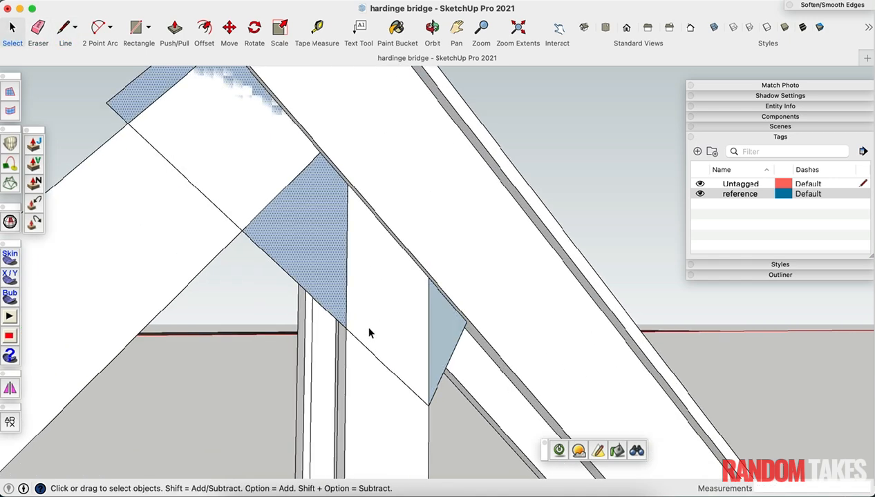
middle_drag(353, 298, 400, 366)
scroll(320, 339, down, 10)
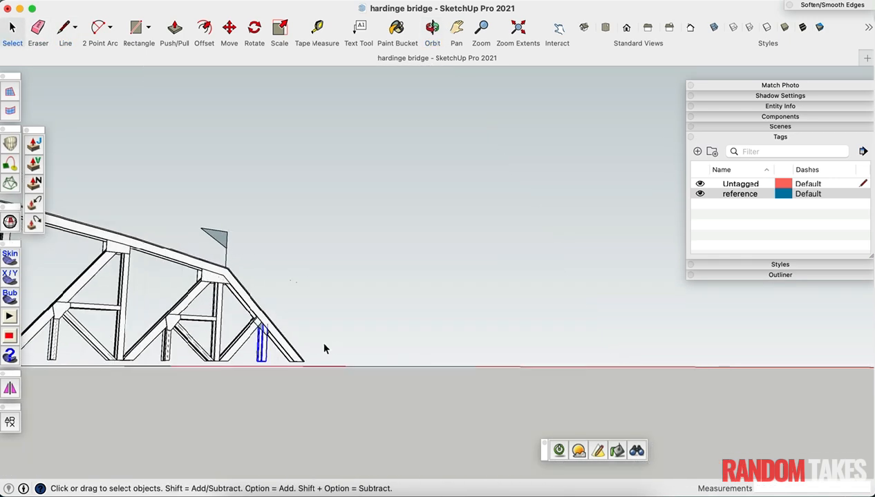
scroll(250, 299, up, 10)
right_click(250, 299)
click(295, 196)
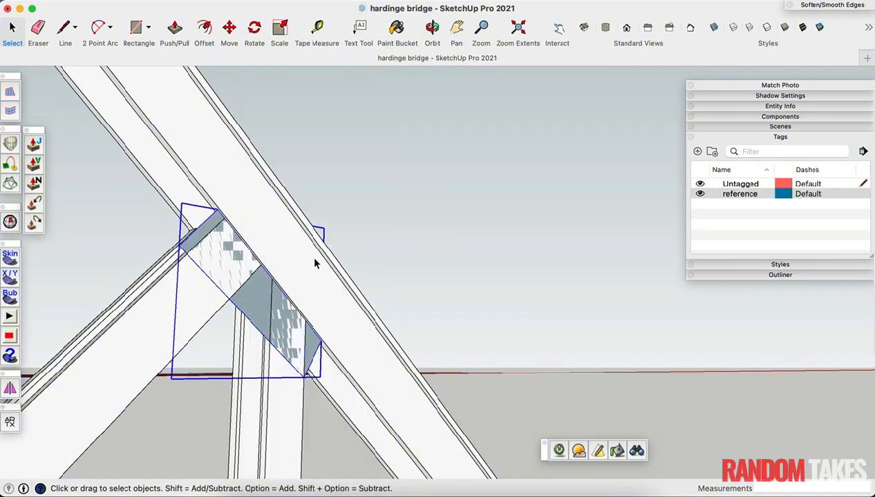
Open the plate group for editing and show the rest of the model around it
double_click(266, 301)
scroll(300, 348, up, 4)
scroll(243, 312, down, 4)
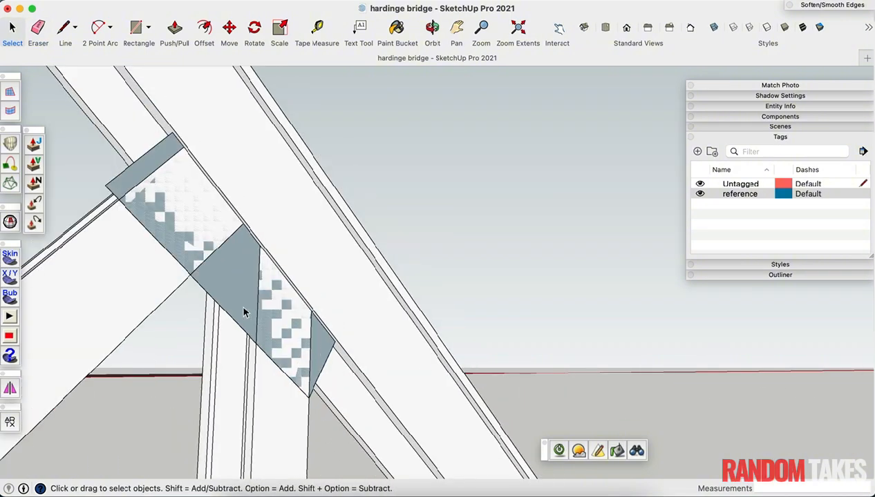
click(146, 2)
mouse_move(196, 237)
click(292, 237)
Push/Pull the plate's face to give it thickness, and close the group
key(p)
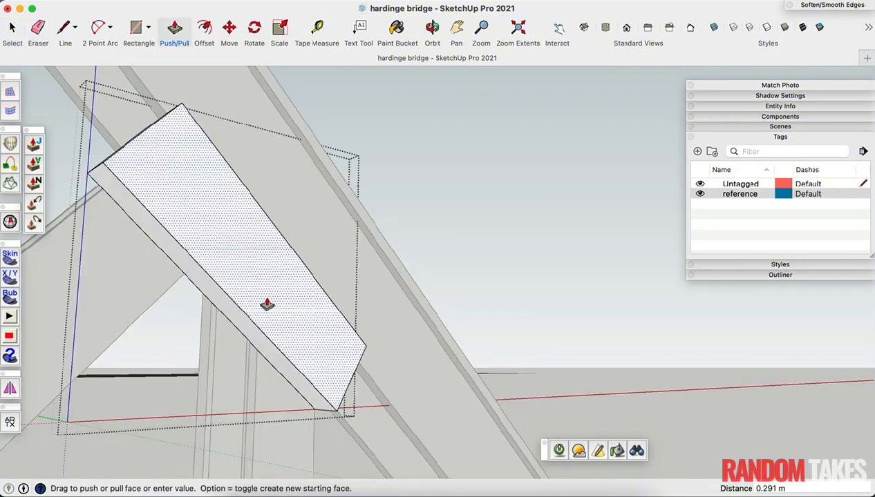
click(268, 306)
click(418, 441)
scroll(299, 233, down, 5)
key(space)
middle_drag(303, 234, 578, 320)
click(533, 303)
scroll(533, 304, down, 3)
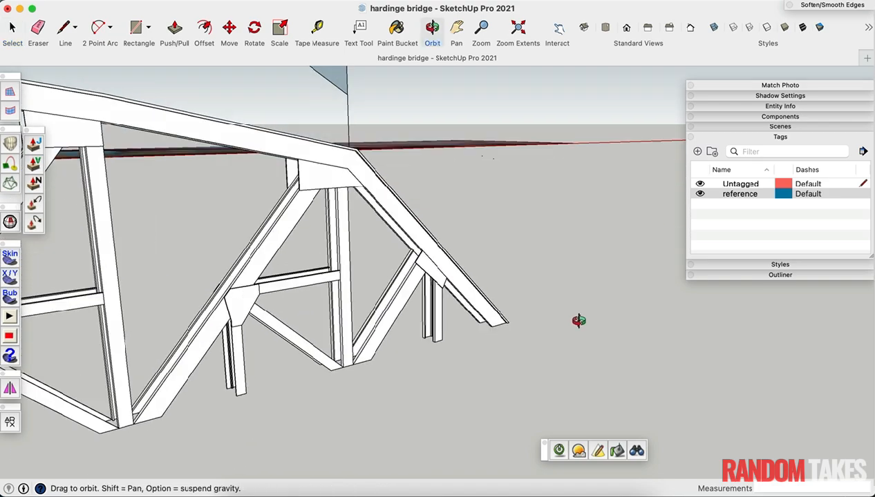
Turn the new plate at the brace and short post joint into a component with a "joint plate" definition name
scroll(418, 247, up, 5)
scroll(418, 247, up, 4)
middle_drag(419, 248, 433, 258)
double_click(433, 257)
key(Escape)
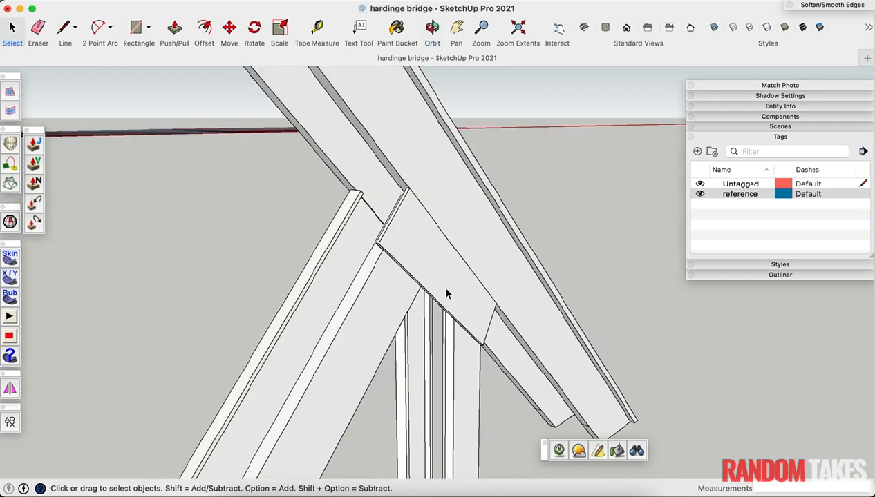
right_click(446, 293)
click(490, 156)
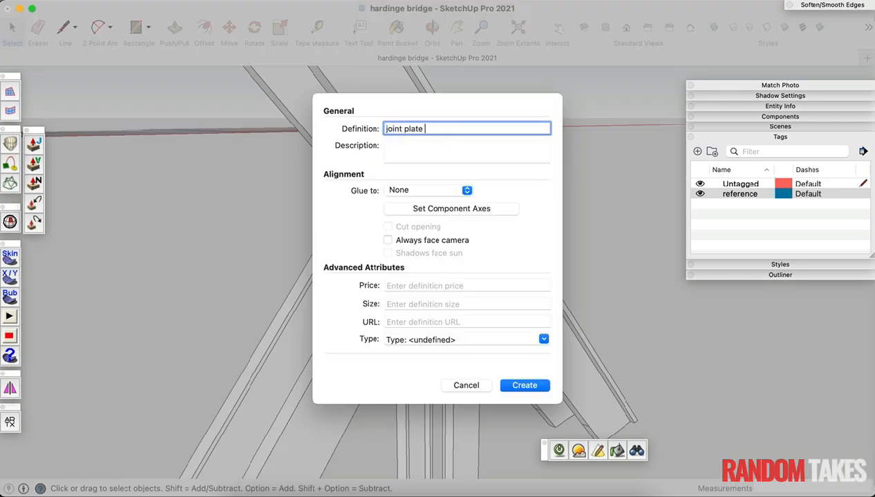
key(Return)
middle_drag(342, 377, 146, 381)
scroll(147, 381, down, 3)
scroll(396, 285, up, 3)
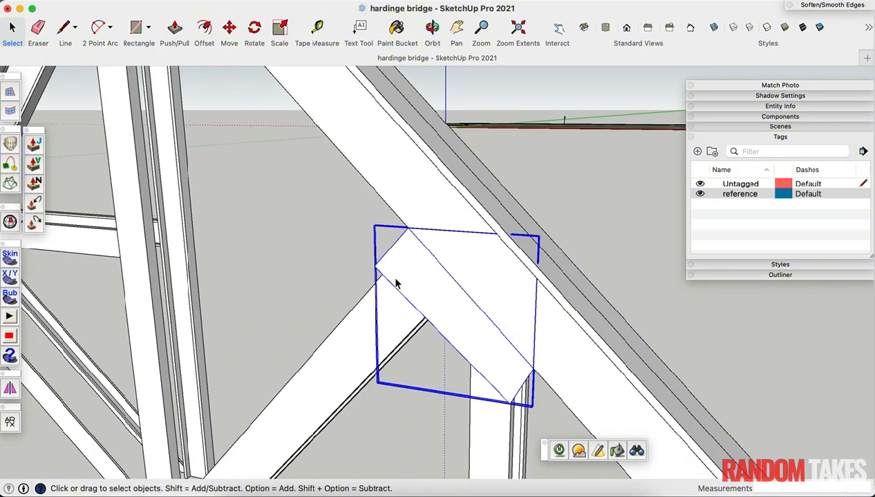
Draw a vertical line across the joint plate's protruding corner, beside the brace end, to mark off a small triangle
middle_drag(396, 285, 501, 253)
scroll(484, 321, up, 5)
key(l)
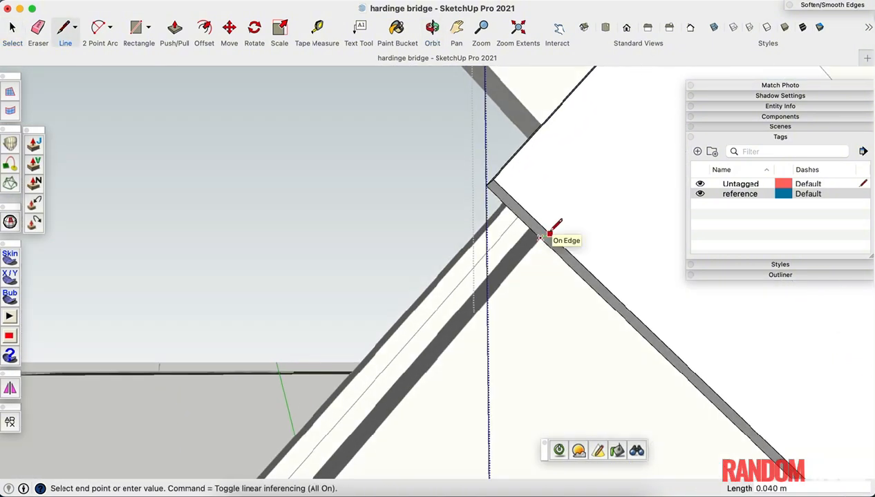
middle_drag(548, 157, 442, 183)
click(437, 182)
Push/Pull the small corner triangle through the plate's thickness to trim the corner, and close the joint plate component
key(space)
click(424, 246)
key(p)
click(422, 247)
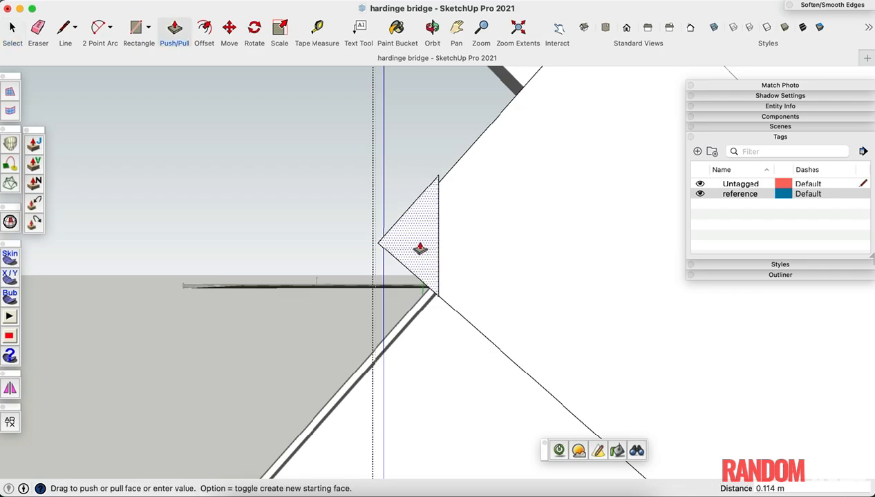
middle_drag(420, 250, 371, 257)
click(607, 265)
scroll(607, 266, down, 3)
scroll(371, 258, down, 4)
key(space)
click(629, 311)
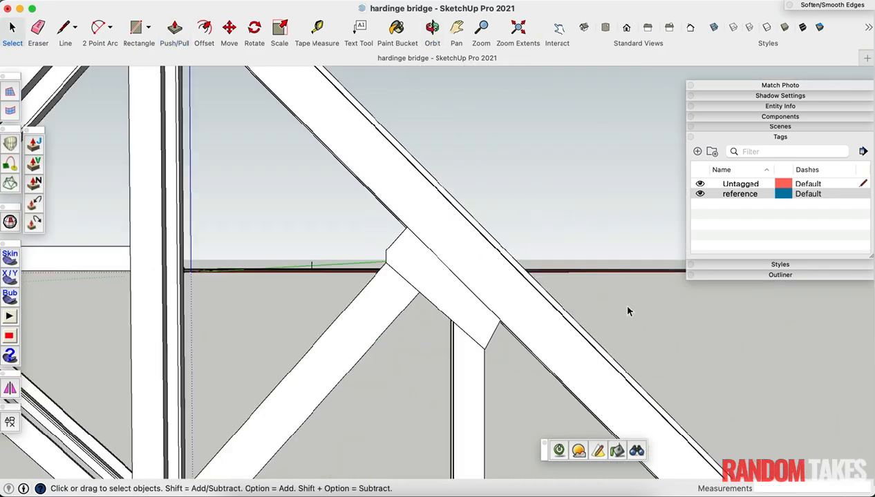
Mirror a copy of the end joint plate to the truss's opposite side, using the flag face at the end as the mirror plane
middle_drag(629, 310, 74, 309)
scroll(429, 309, down, 5)
scroll(429, 309, up, 5)
click(415, 312)
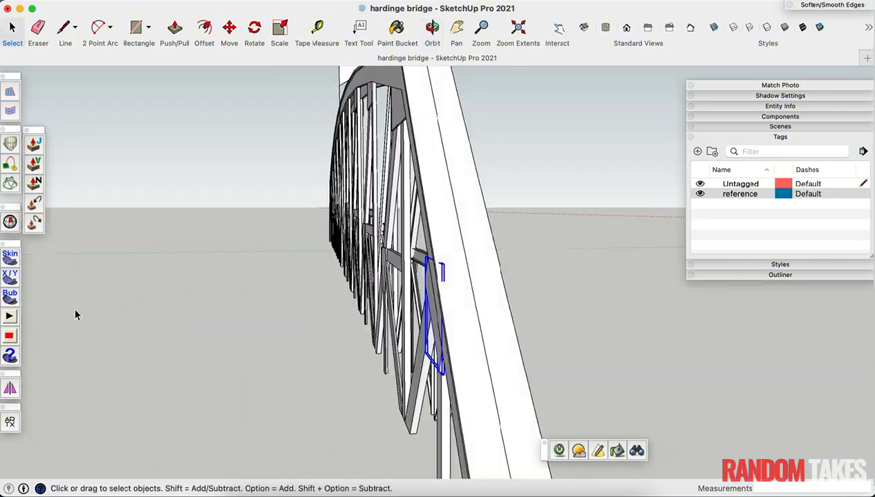
middle_drag(470, 332, 297, 395)
scroll(297, 399, down, 4)
click(13, 387)
scroll(238, 387, down, 2)
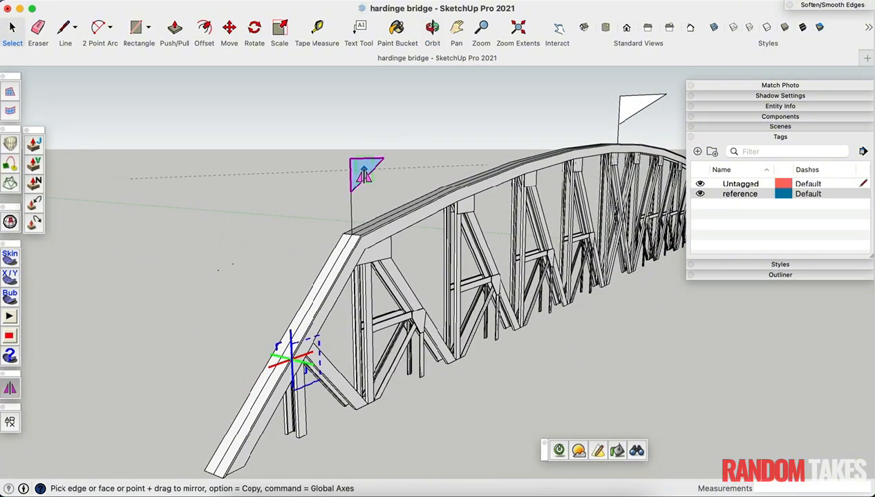
click(277, 304)
Select the end bay's short posts, braces and joint plates and mirror a copy to the truss's other end about the central flag face
middle_drag(278, 304, 687, 338)
scroll(665, 329, up, 5)
click(612, 347)
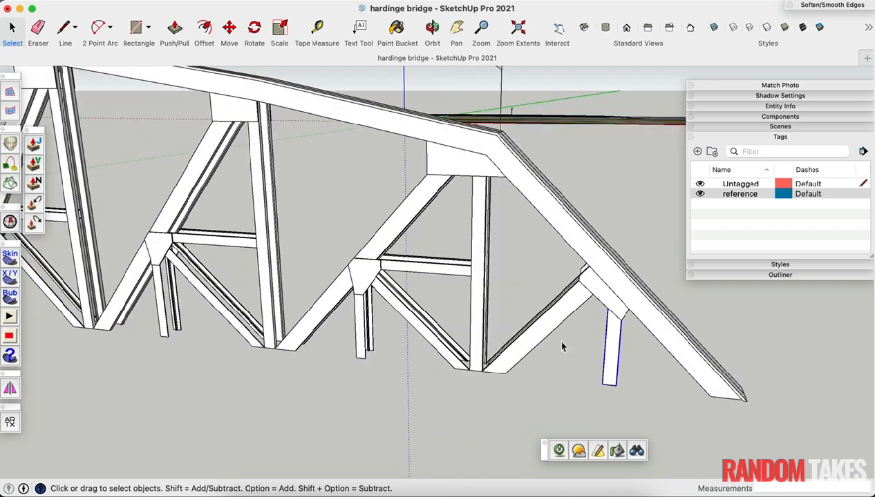
middle_drag(525, 342, 564, 314)
shift+click(580, 260)
scroll(630, 354, down, 5)
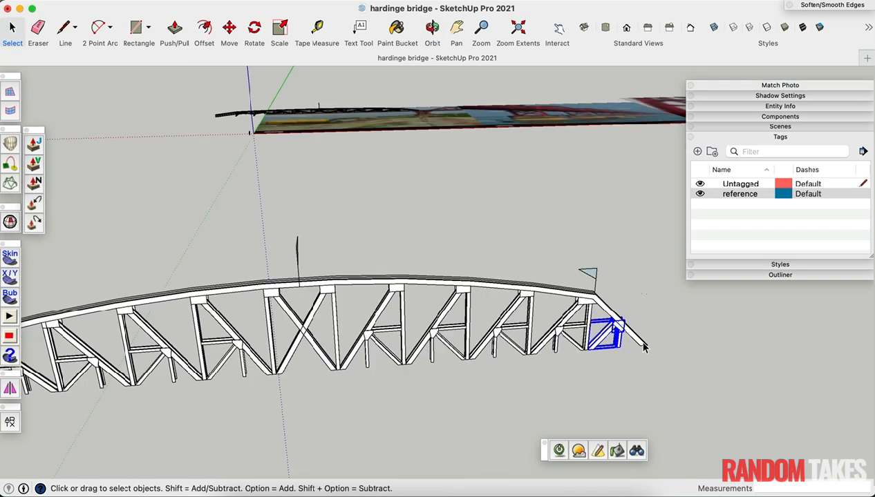
middle_drag(449, 321, 591, 308)
scroll(591, 308, up, 3)
scroll(567, 290, down, 5)
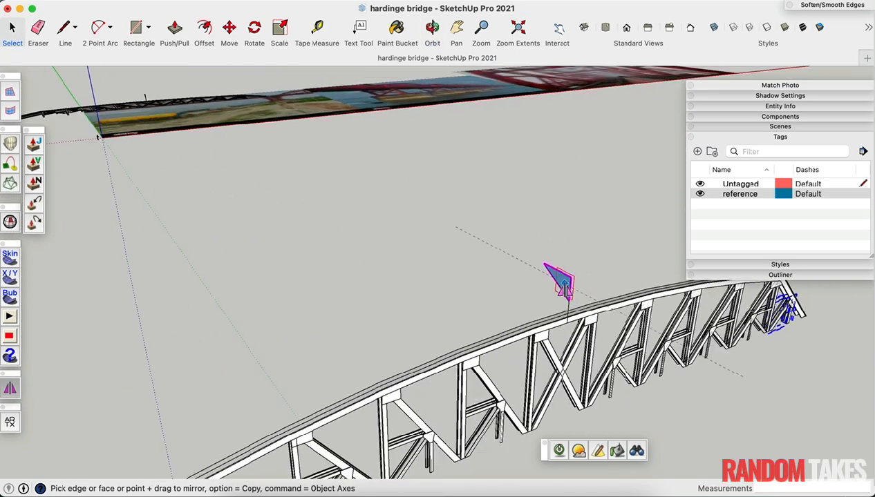
alt+click(567, 290)
click(484, 412)
Examine the mirrored end bay and the whole truss from several angles
scroll(484, 412, down, 2)
middle_drag(484, 412, 217, 377)
middle_drag(552, 407, 359, 420)
scroll(355, 225, up, 5)
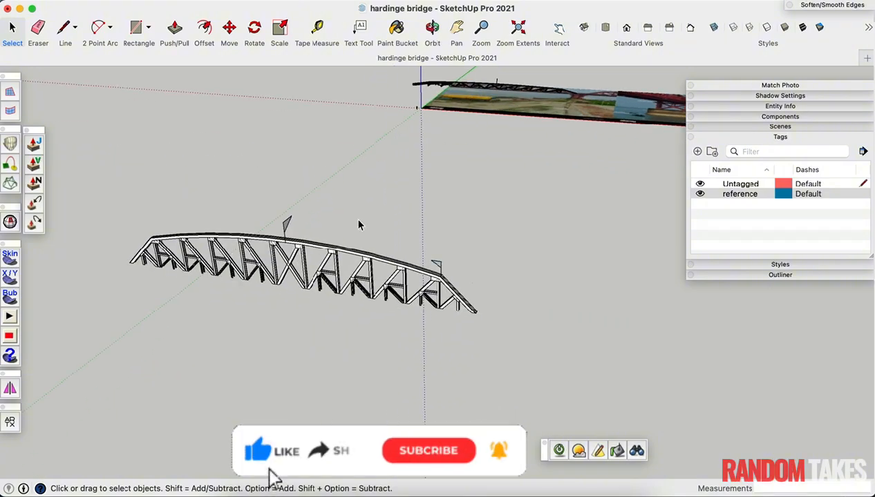
middle_drag(321, 376, 404, 324)
scroll(510, 296, up, 5)
scroll(515, 298, down, 4)
mouse_move(514, 298)
middle_down()
mouse_move(507, 267)
mouse_move(448, 296)
middle_up()
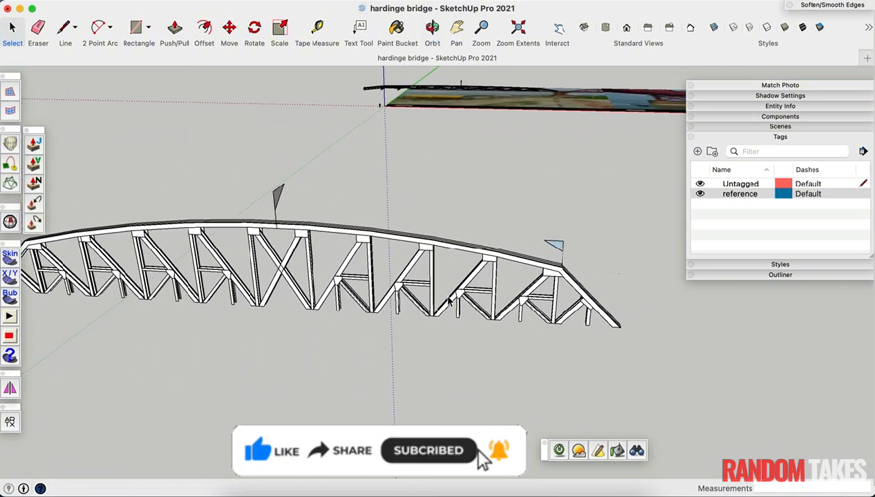
scroll(398, 336, down, 4)
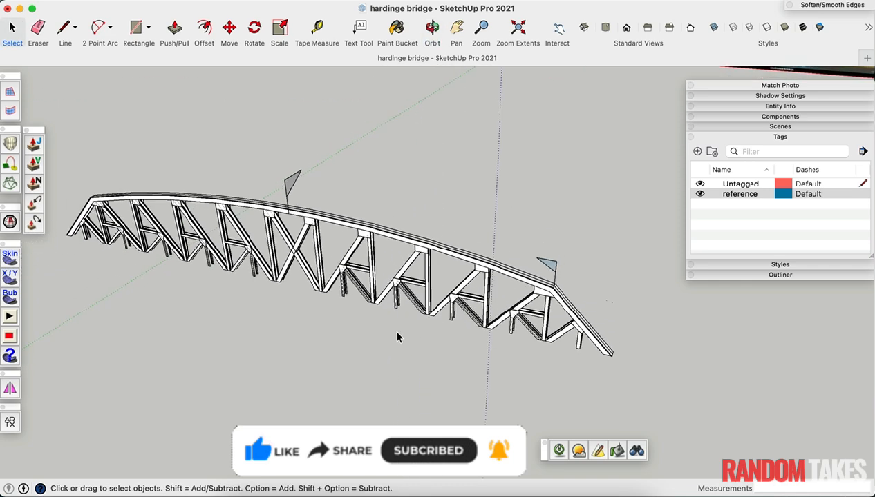
middle_drag(408, 322, 369, 357)
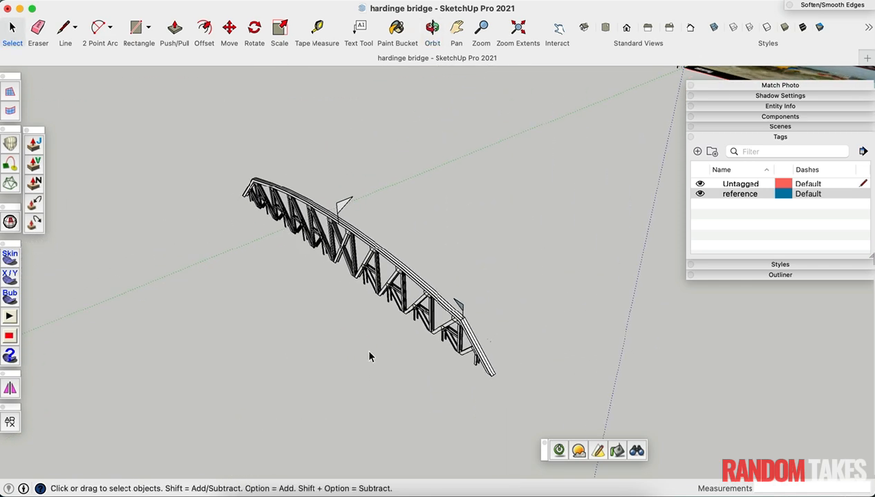